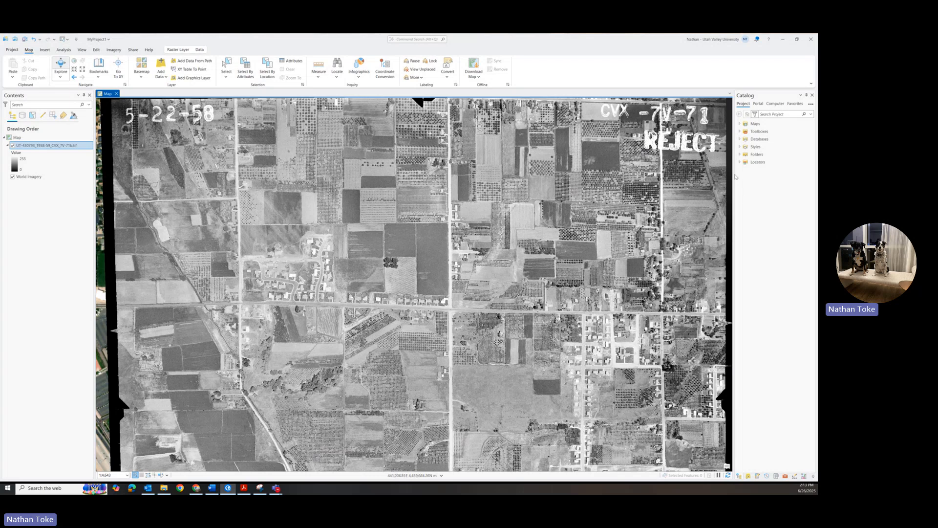
Step: Start creating a new feature class in the MyProject1.gdb geodatabase inside the project folder
click(740, 155)
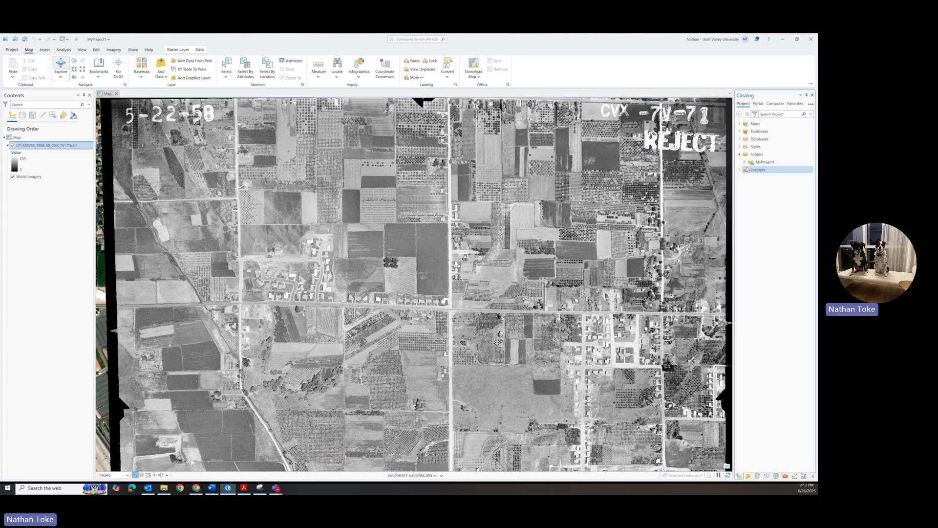
click(745, 163)
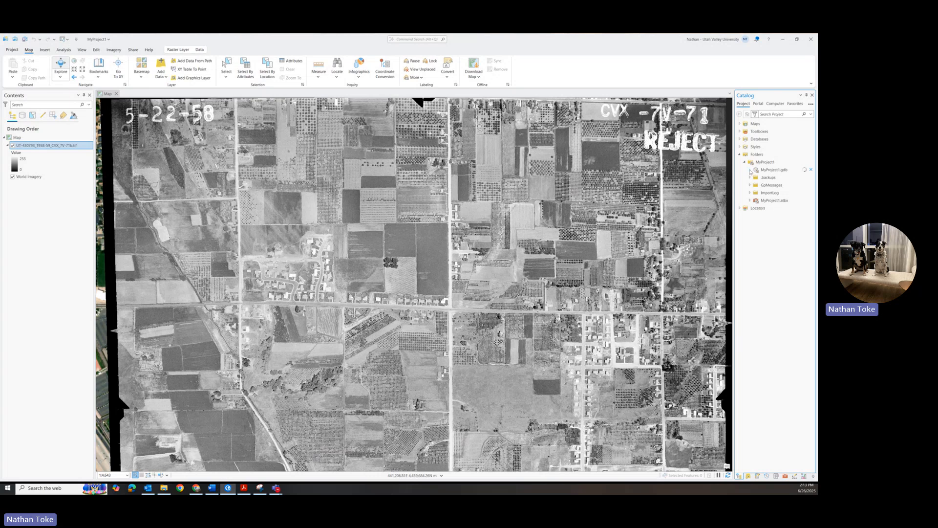
click(769, 170)
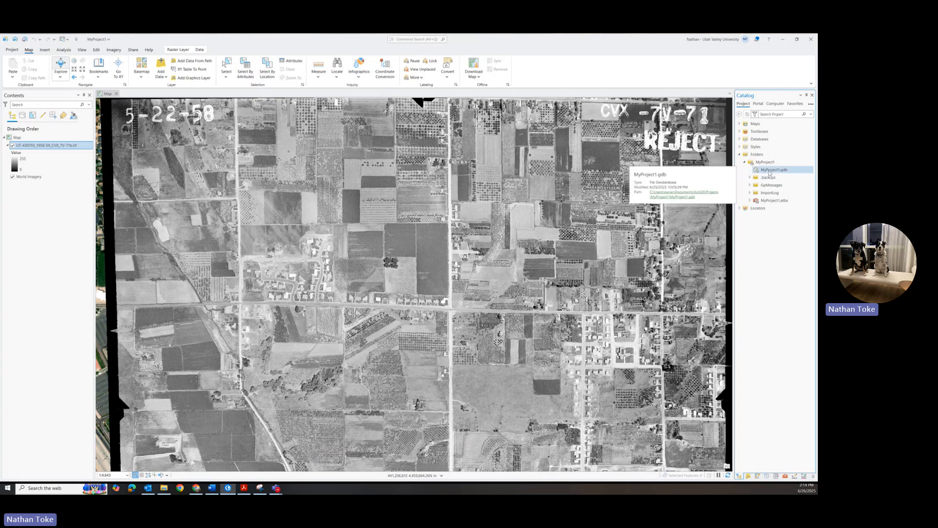
click(766, 163)
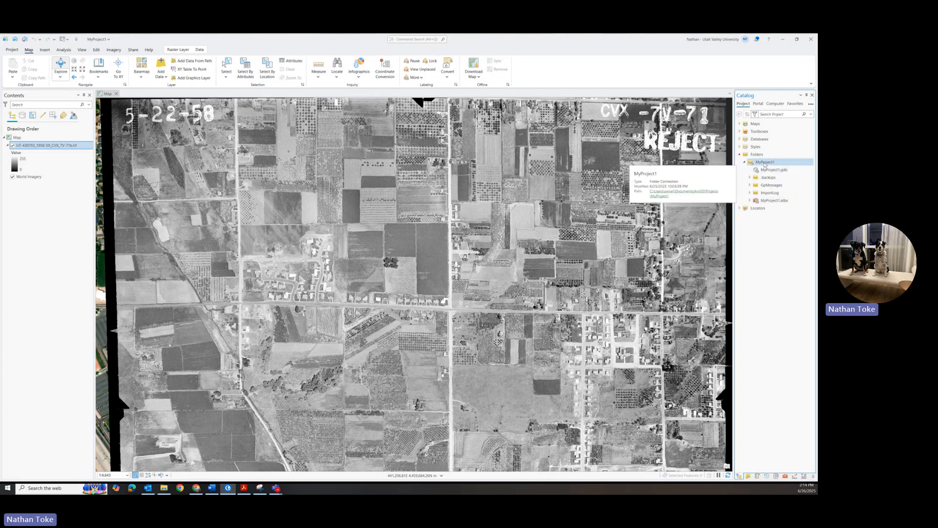
right_click(770, 170)
mouse_move(710, 177)
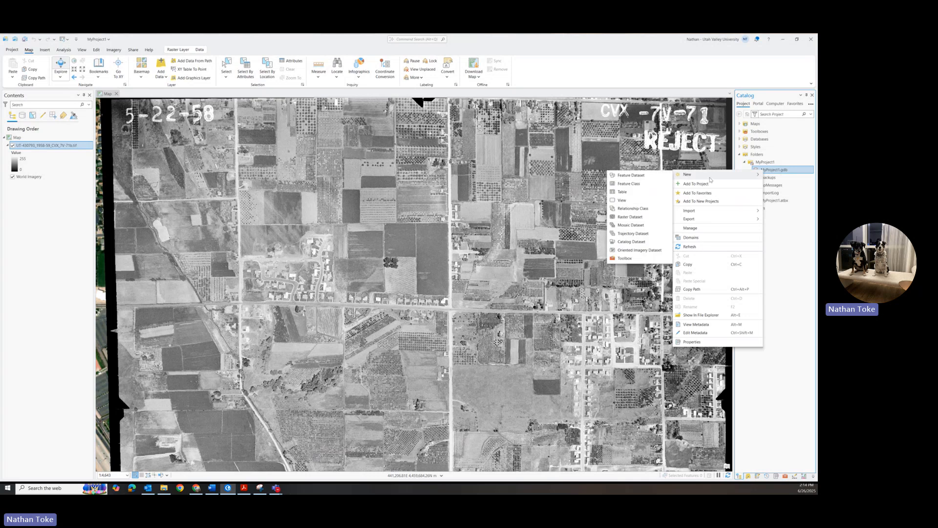
click(637, 185)
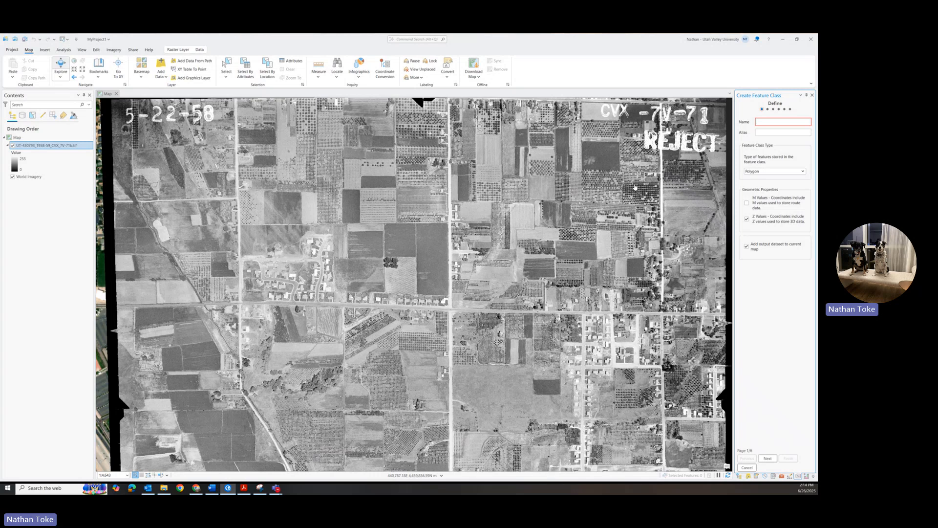
Step: Define the new feature class as a Line type and name it HistoricalLandcover
click(774, 172)
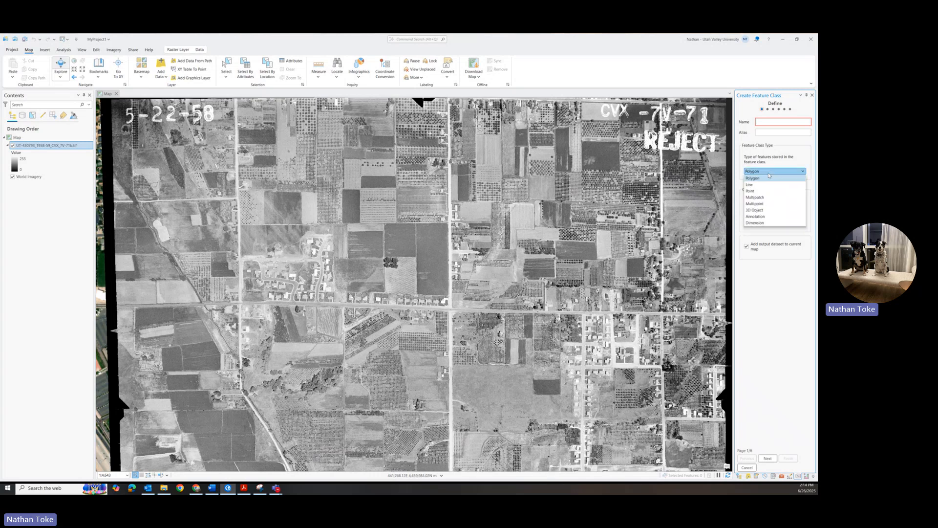
click(762, 188)
click(772, 123)
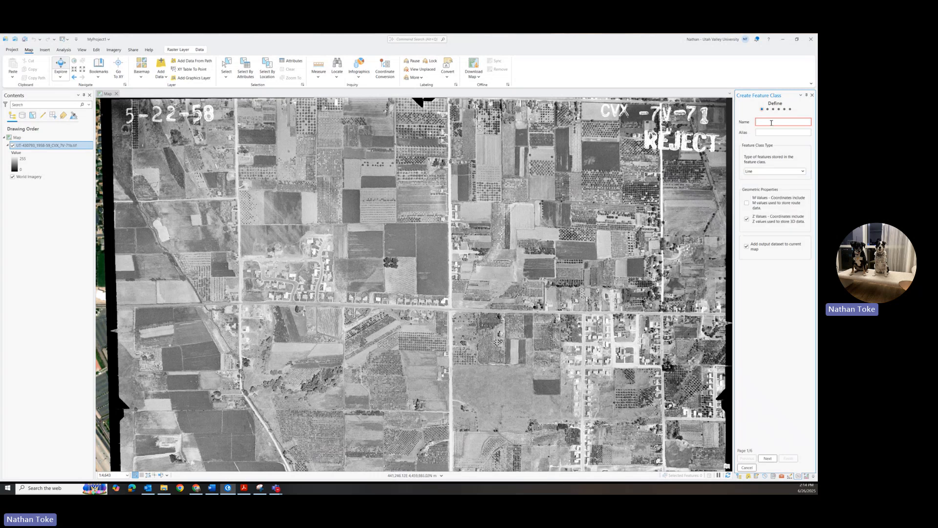
text(M)
key(BackSpace)
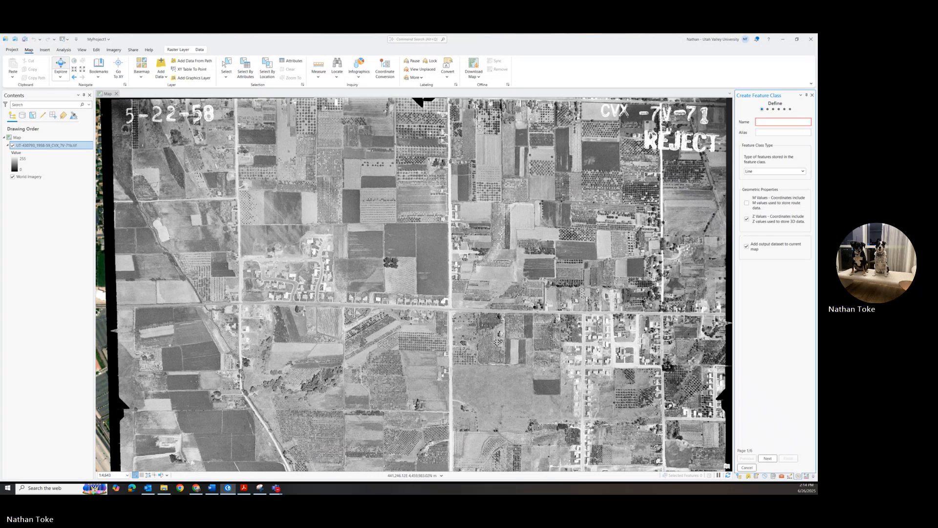
text(Historic)
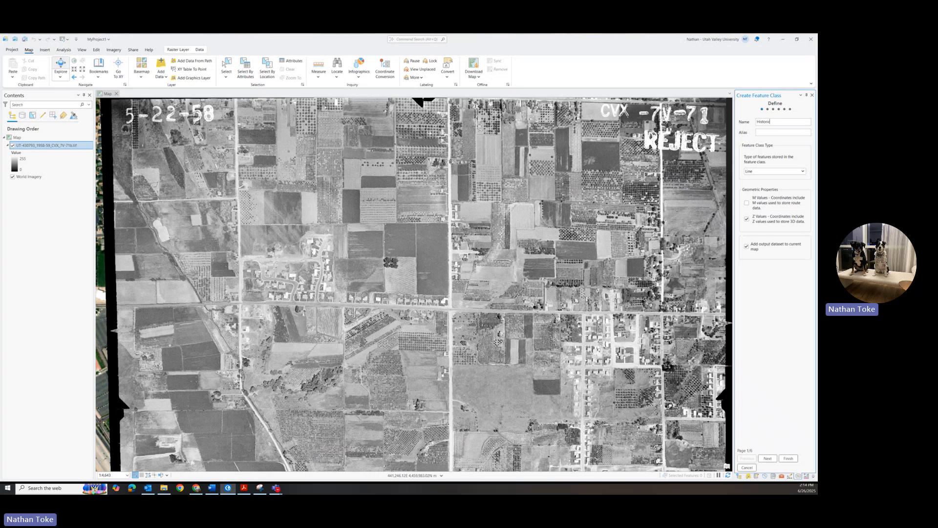
text(alDevel)
key(BackSpace)
key(BackSpace)
key(BackSpace)
key(BackSpace)
text(Landcover)
Step: Accept the default fields, keep the NAD 1983 (2011) UTM Zone 12N coordinate system and finish creating the feature class
click(768, 459)
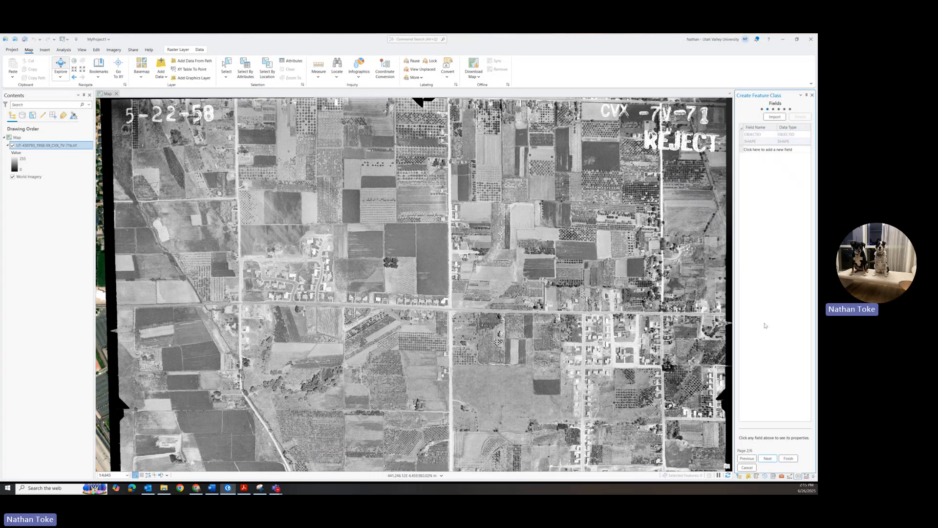
click(767, 458)
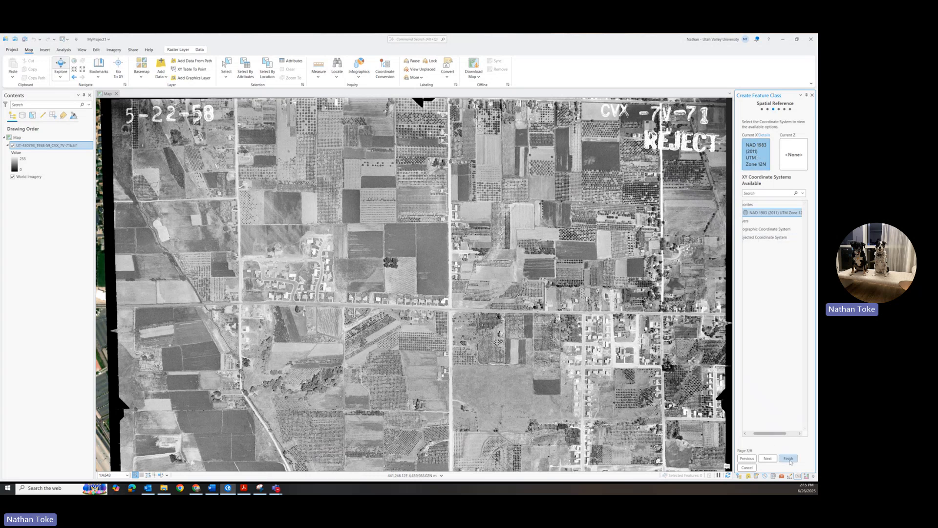
click(789, 459)
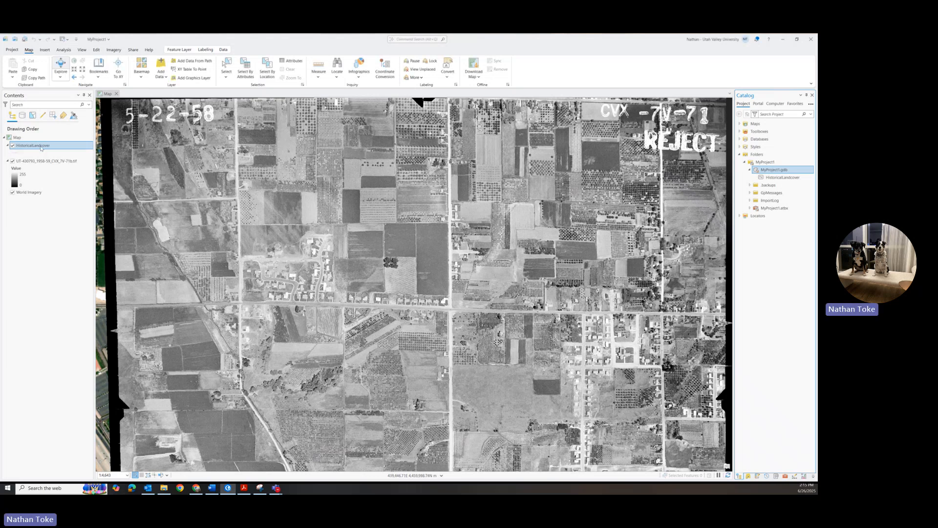
Step: View the HistoricalLandcover attribute table, activate the layer's line creation template and close the table
right_click(41, 147)
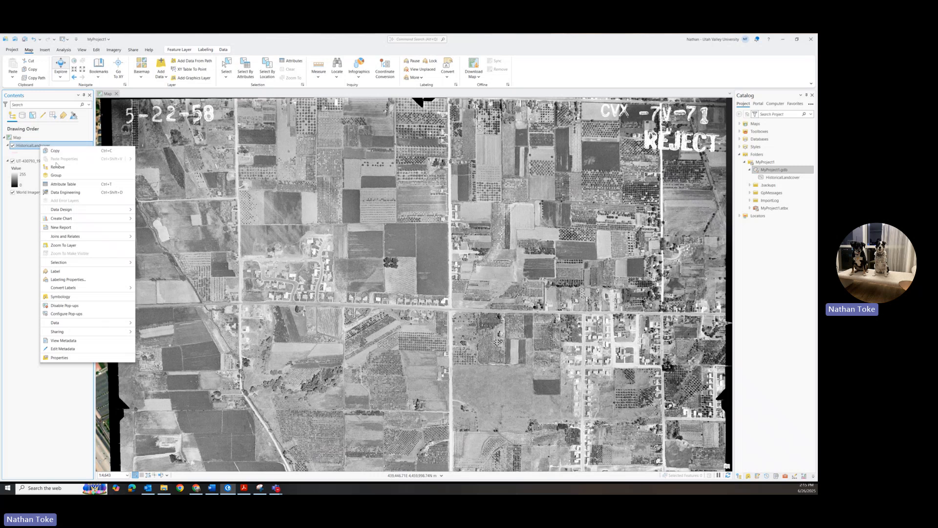
click(63, 186)
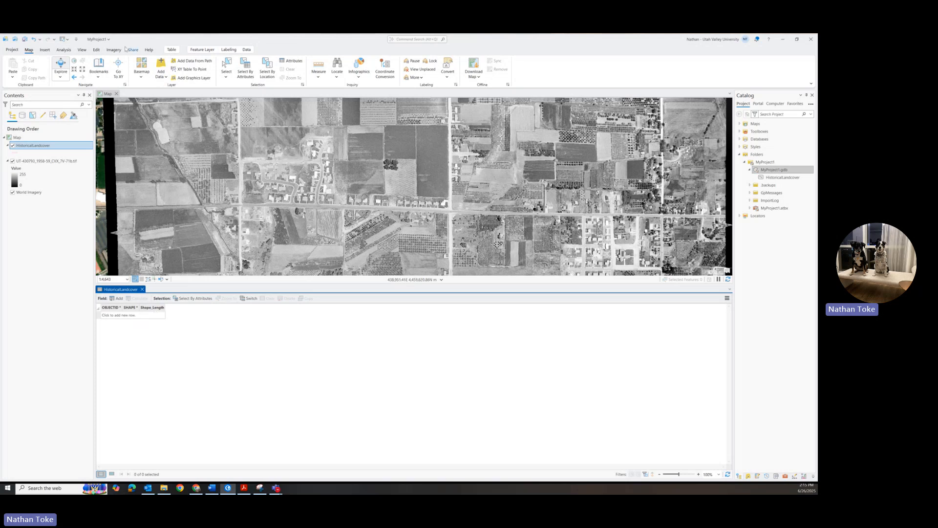
click(98, 51)
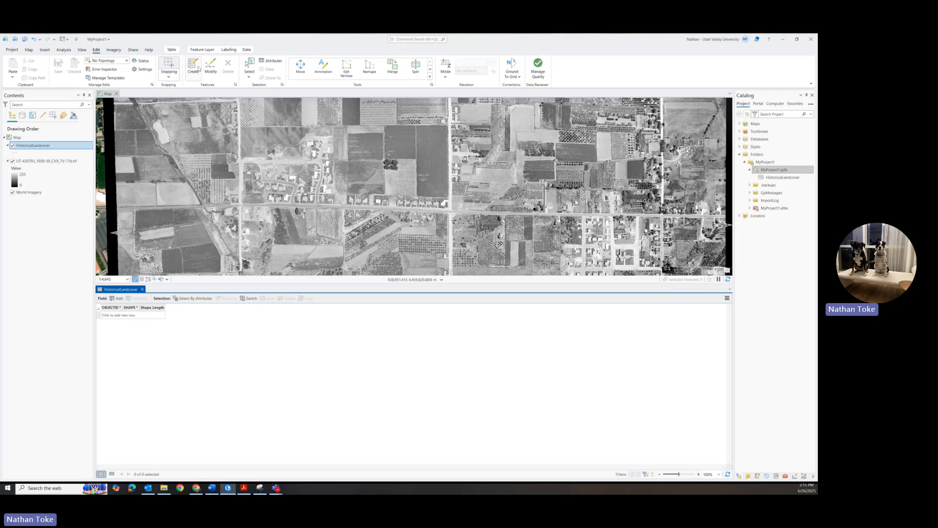
click(194, 67)
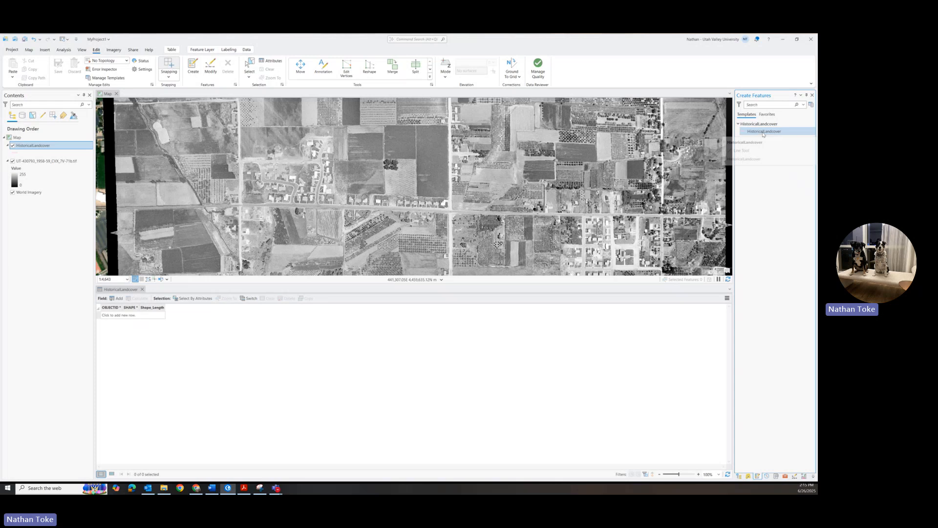
click(764, 132)
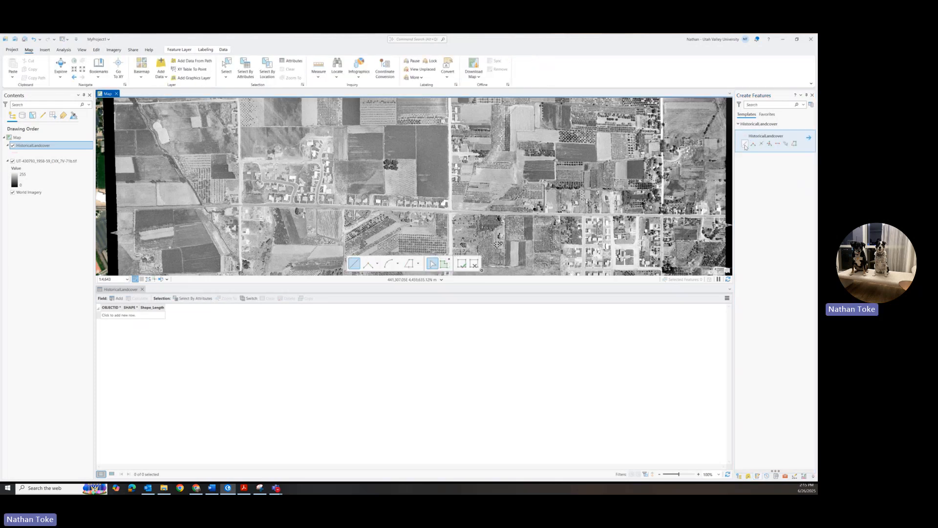
click(745, 144)
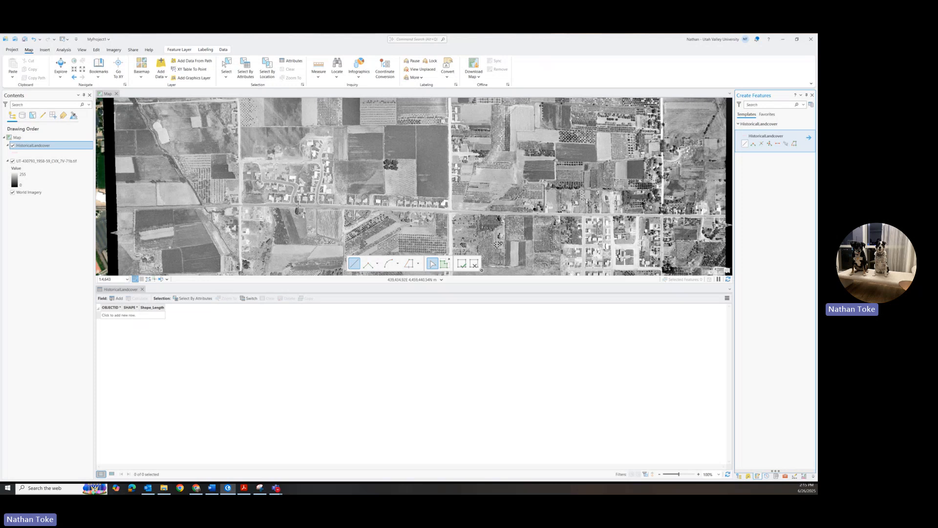
click(142, 290)
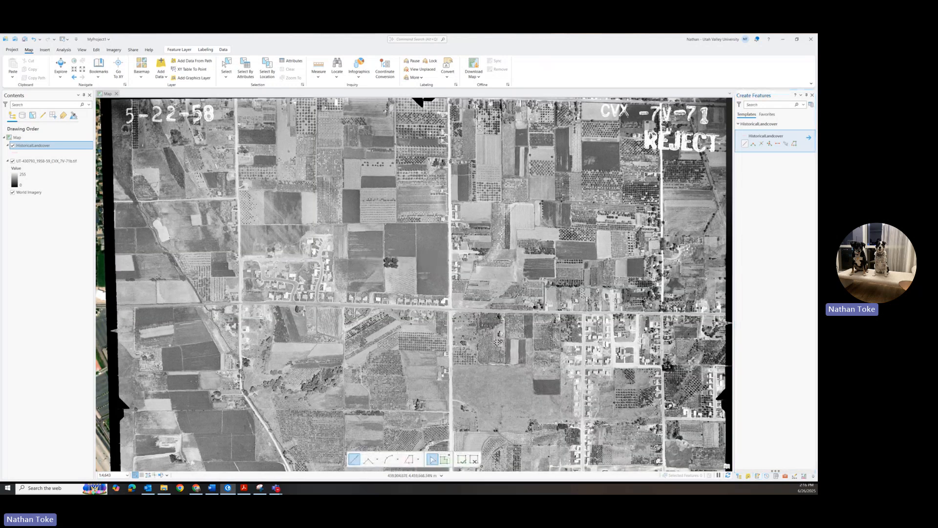
Step: Draw a closed line around the row of houses north of the main east-west road, just west of the central north-south road
scroll(404, 227, down, 2)
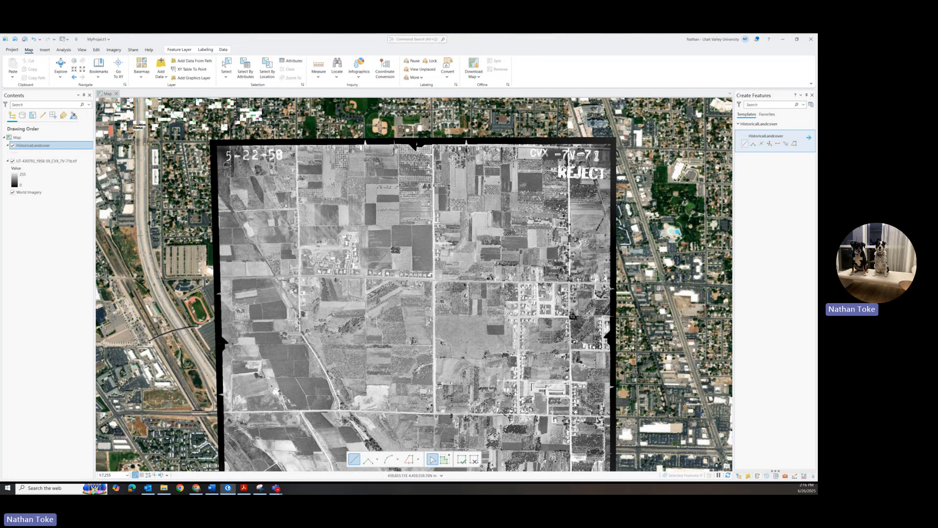
scroll(430, 224, up, 2)
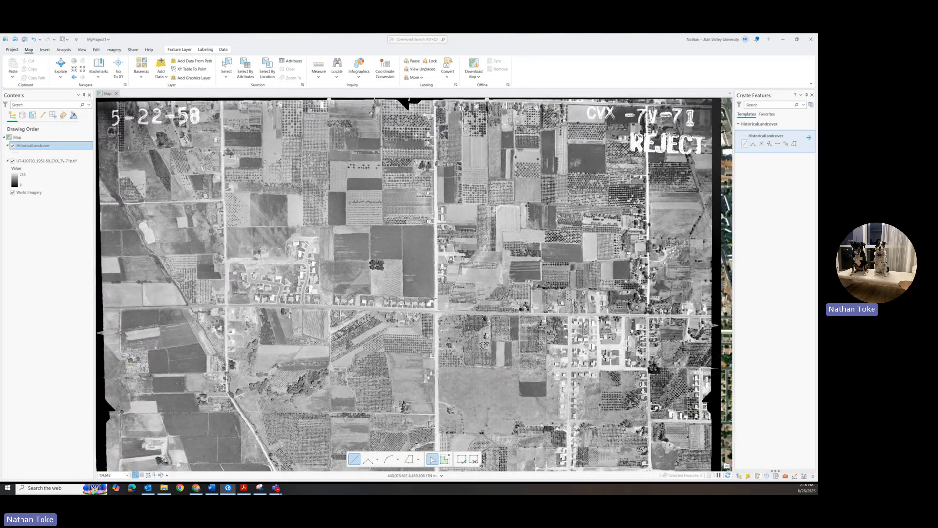
click(434, 298)
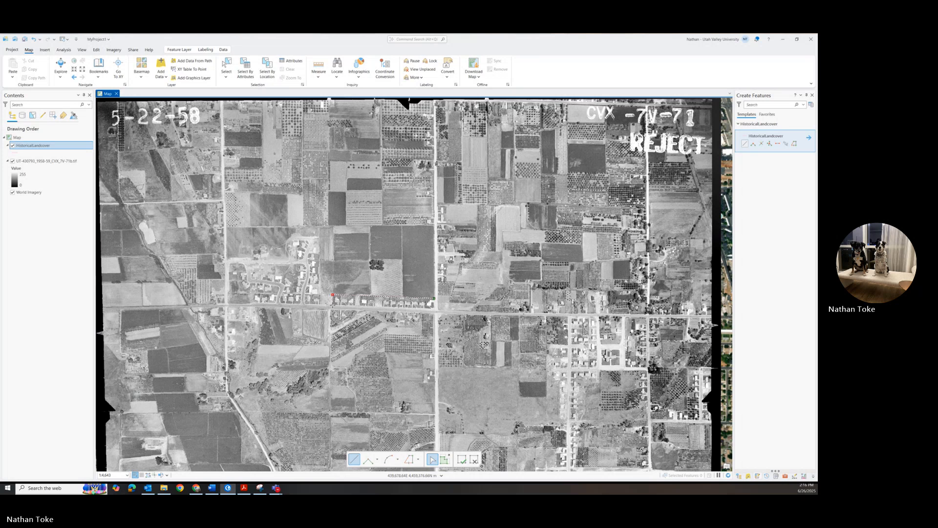
click(333, 305)
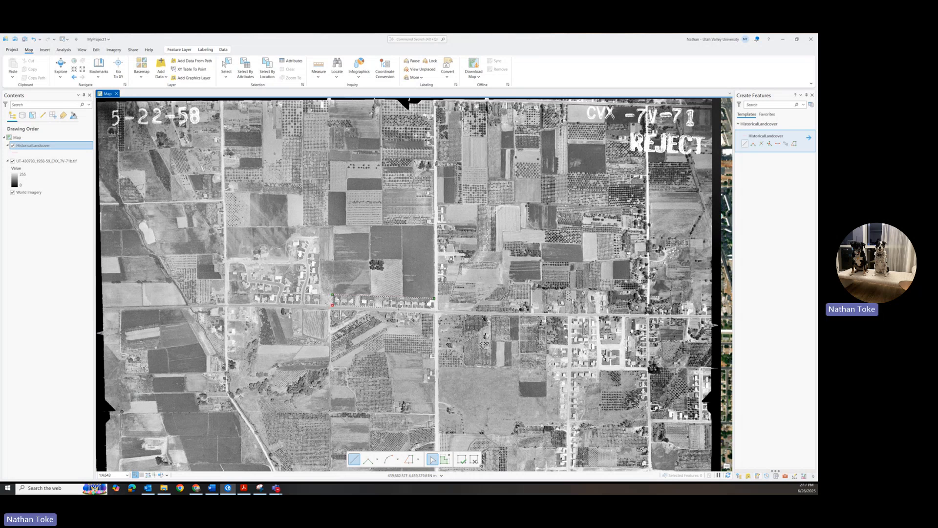
click(430, 308)
double_click(434, 298)
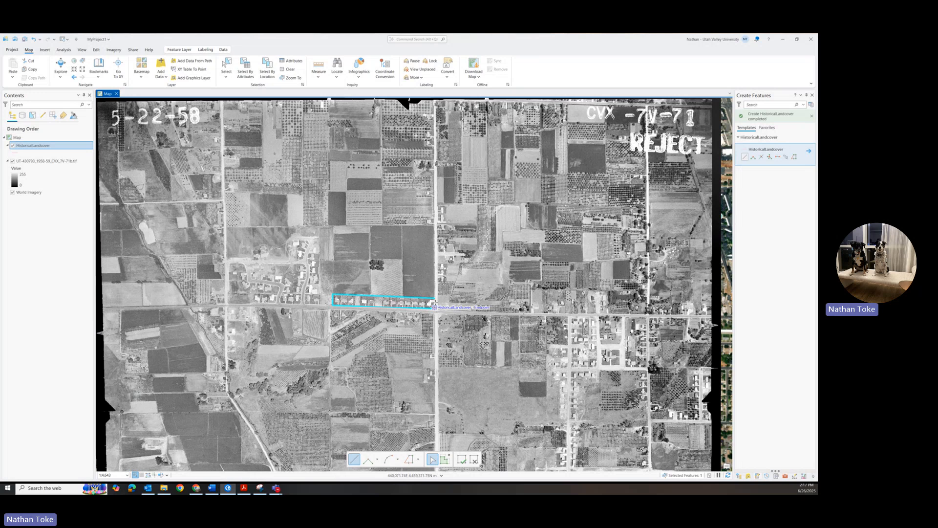
double_click(434, 299)
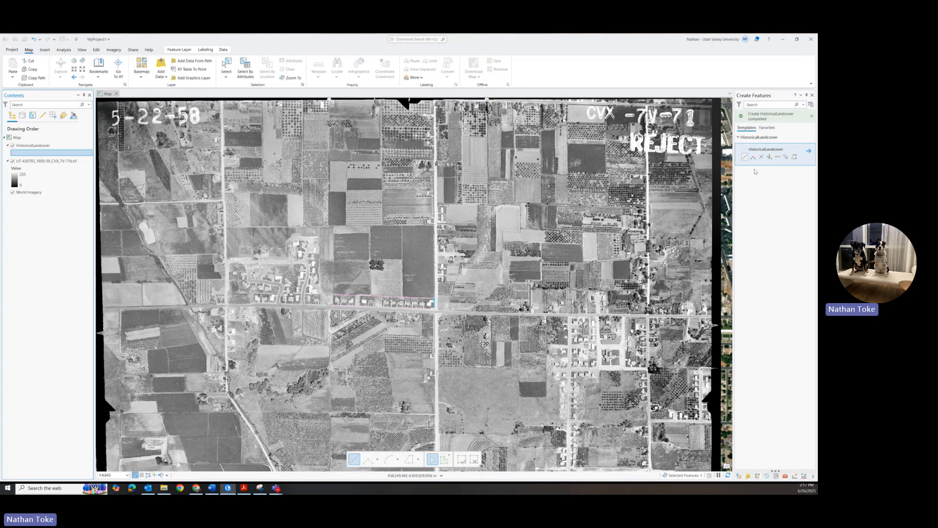
Step: Change the HistoricalLandcover line symbol to yellow with a 2 pt line width and apply it
click(763, 112)
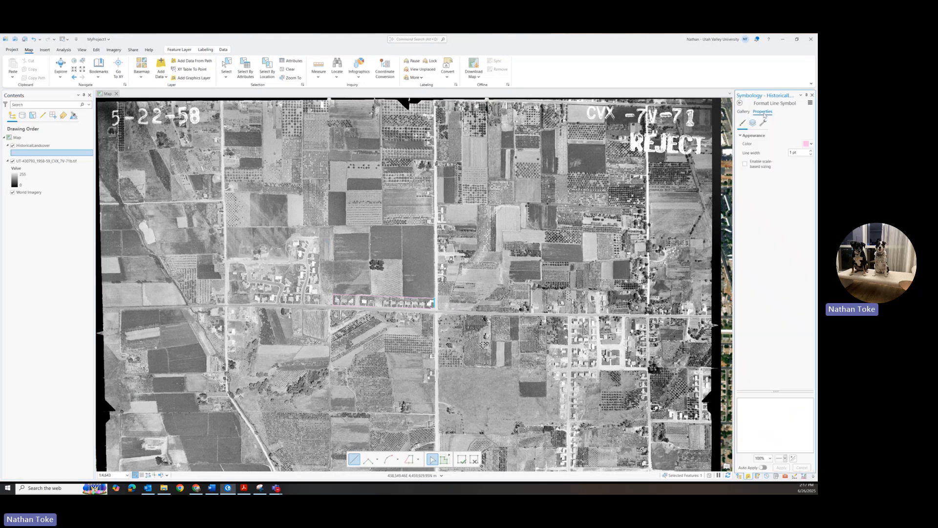
click(811, 142)
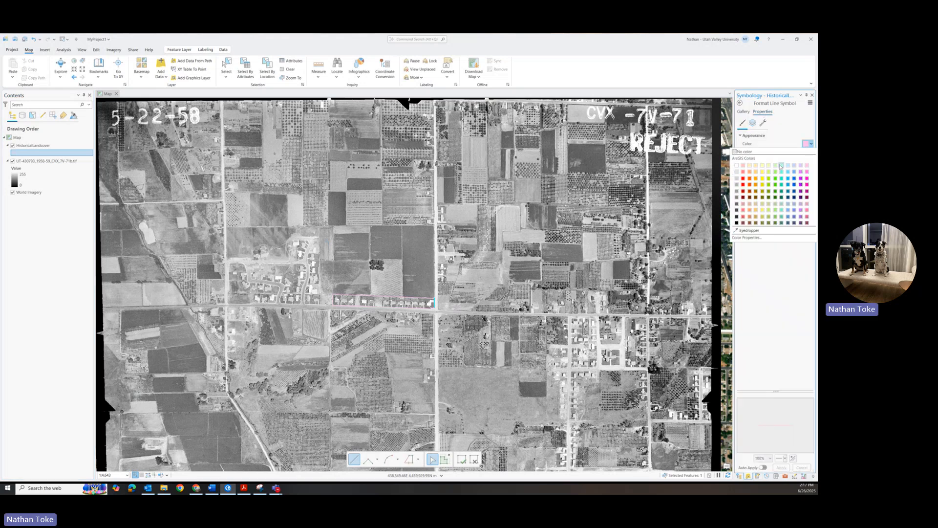
click(763, 179)
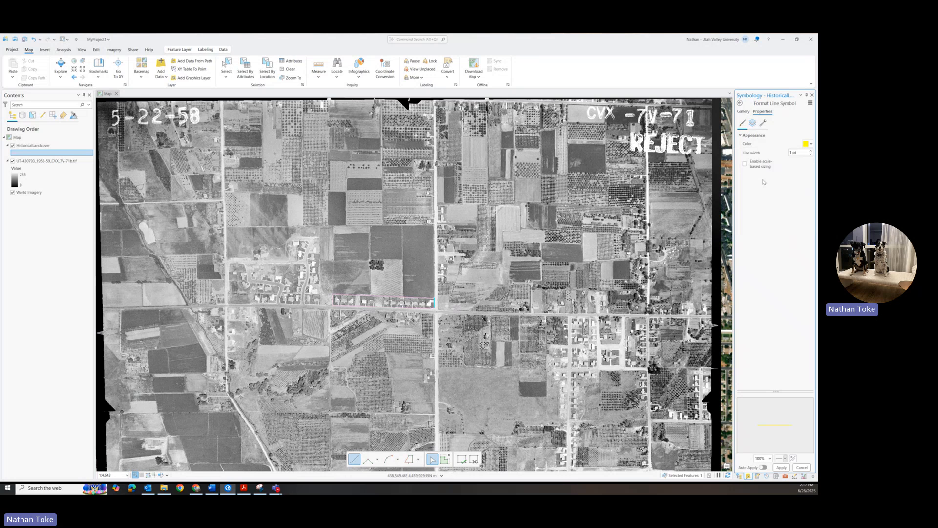
click(812, 152)
click(782, 467)
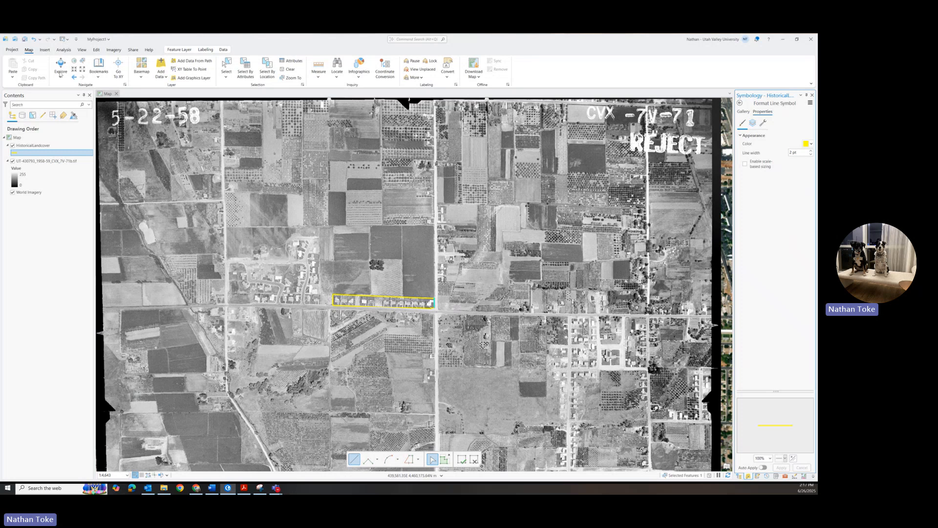
Step: Trace the central north-south road from the outlined houses to the photo's northern edge, and draw a line along that edge to the northeast corner
click(97, 50)
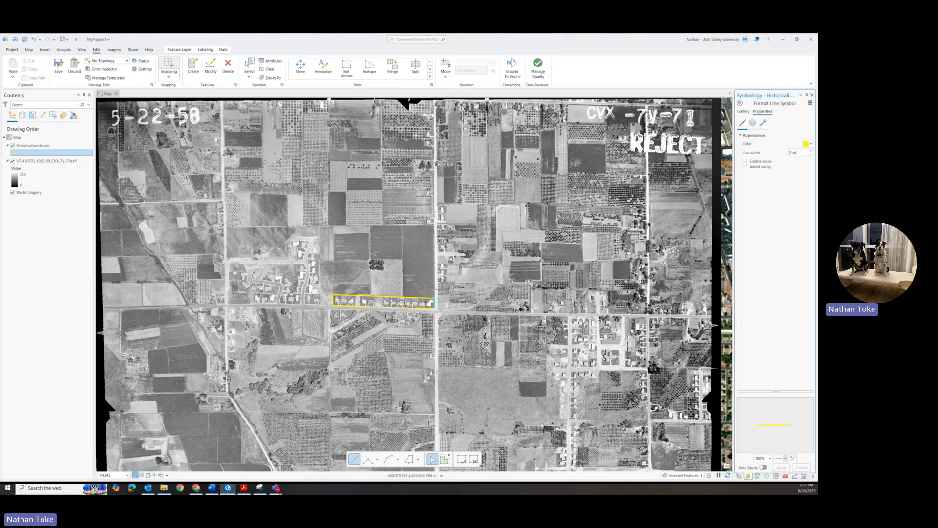
click(434, 298)
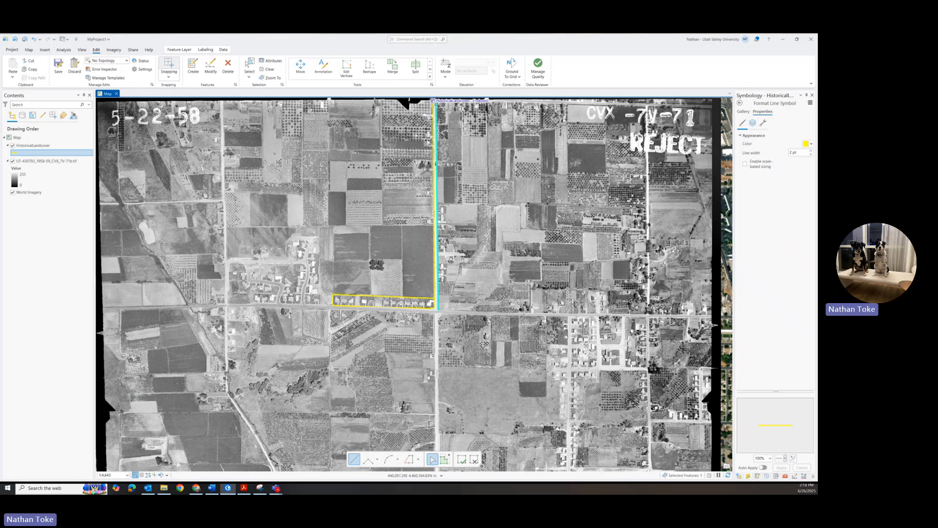
click(712, 108)
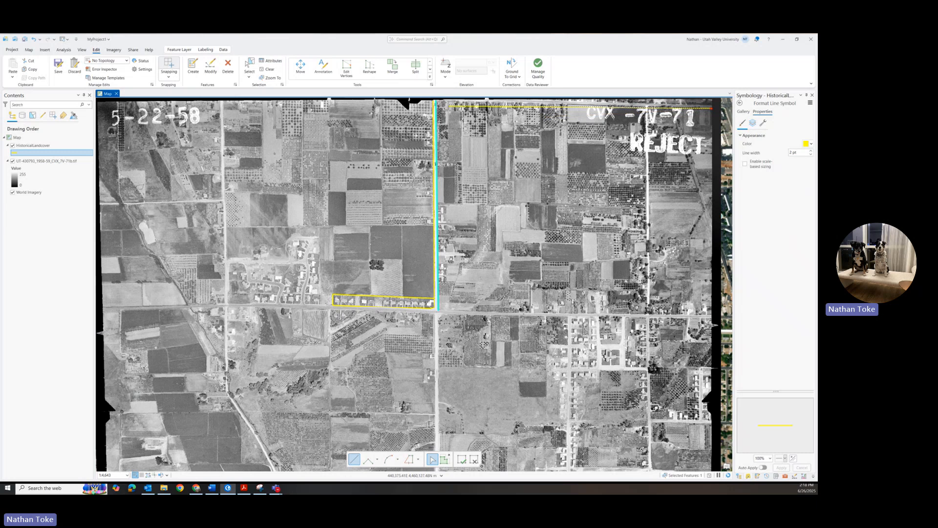
double_click(435, 101)
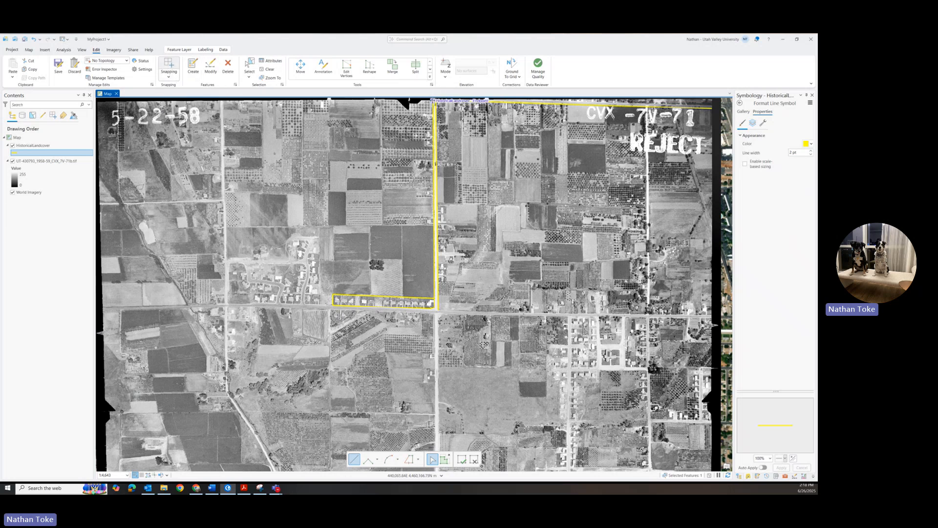
Step: Draw a boundary line west along the photo's northern edge, down the western north-south road, along the diagonal, and east to the outlined house row
click(433, 101)
click(221, 200)
click(123, 202)
click(281, 303)
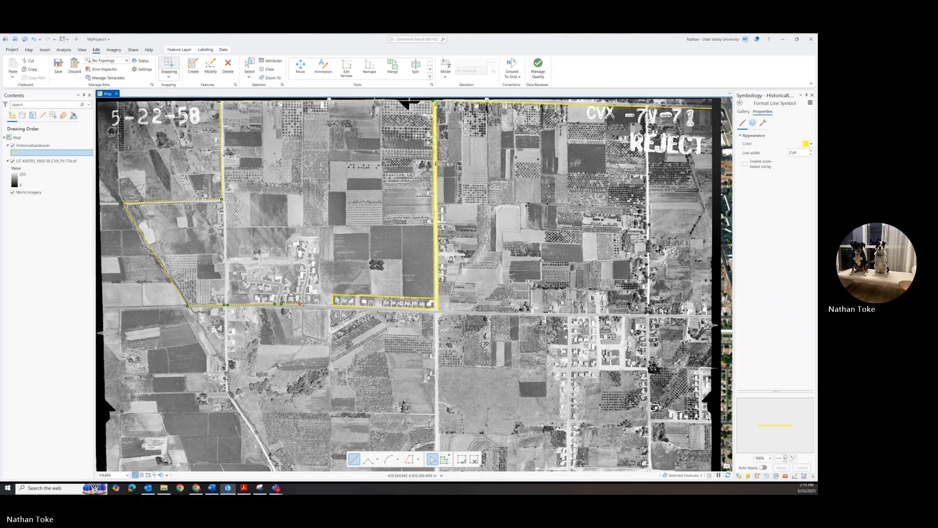
click(306, 303)
double_click(332, 304)
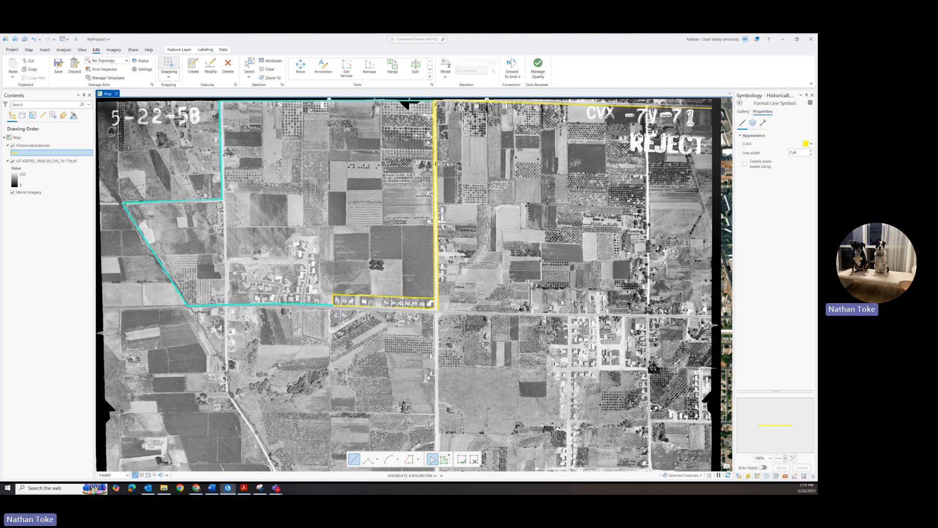
Step: Connect the house row's corner across the central road, then draw a line along the main road and up the eastern north-south road to the northern edge
click(431, 308)
double_click(437, 309)
click(438, 309)
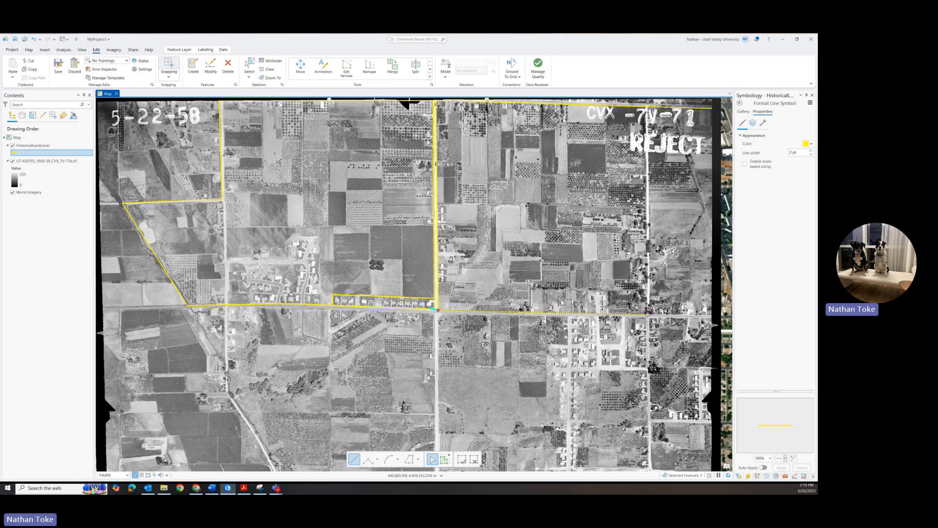
click(647, 314)
double_click(646, 106)
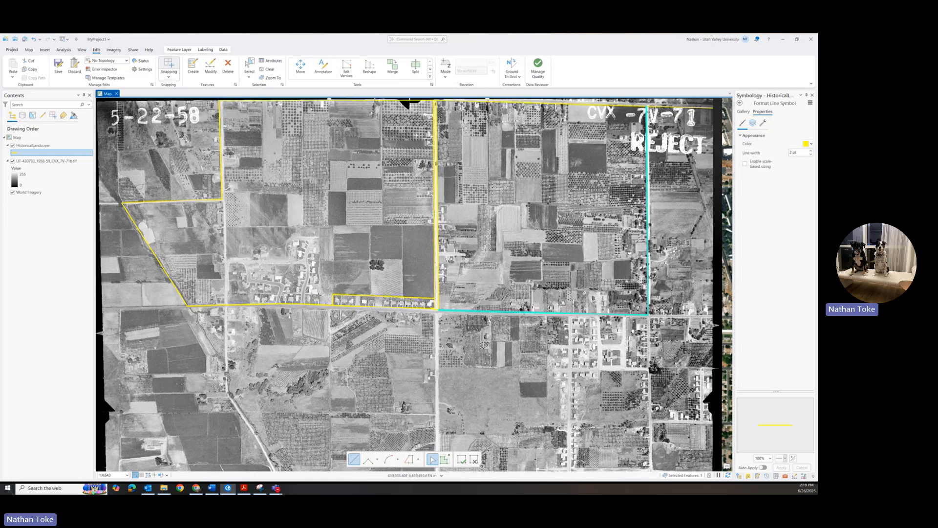
Step: Trace the western subdivision's outer boundary from the main east-west road up its east side and around the northern houses to the western north-south road
scroll(317, 293, up, 3)
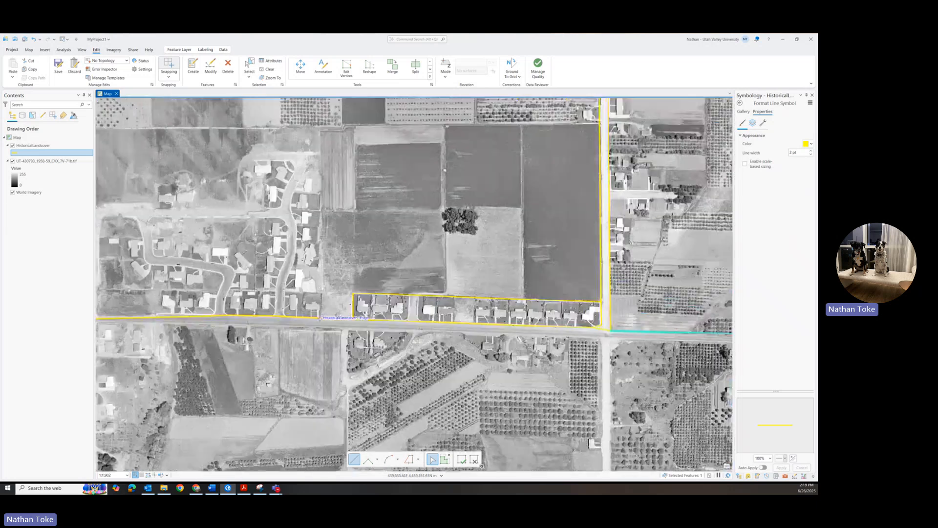
click(321, 294)
click(246, 158)
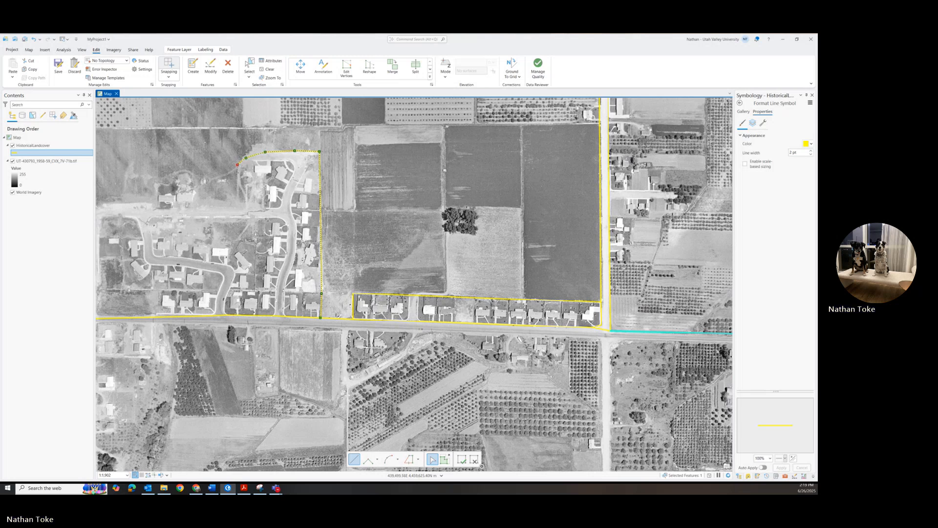
click(235, 201)
click(199, 200)
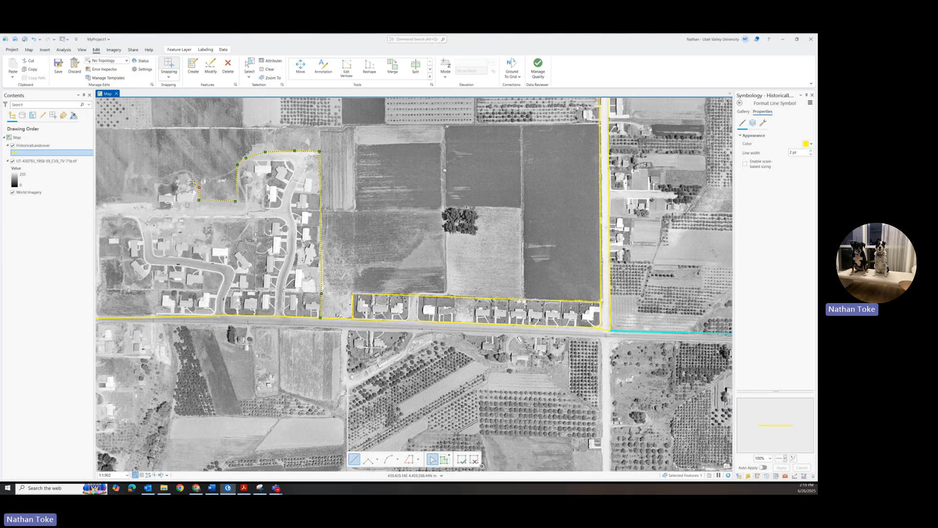
click(192, 181)
scroll(169, 193, down, 2)
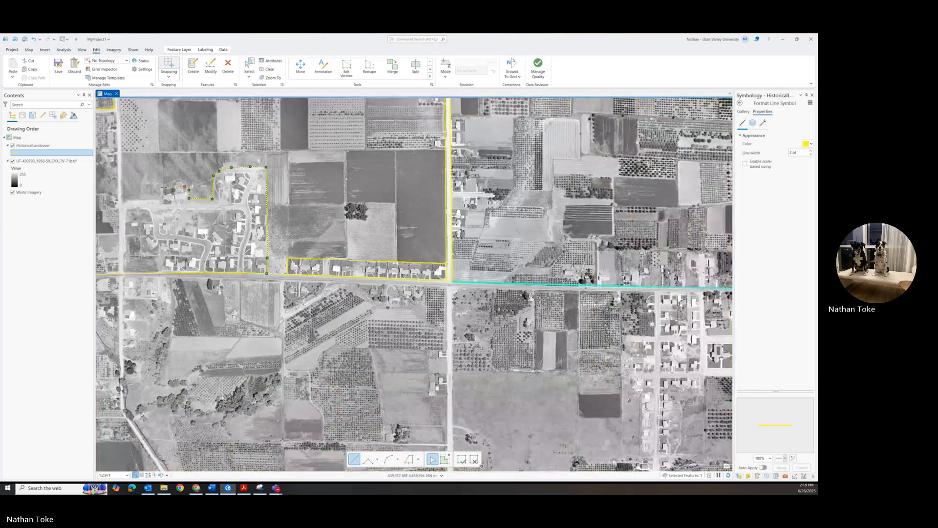
click(162, 187)
click(160, 199)
click(122, 200)
double_click(122, 201)
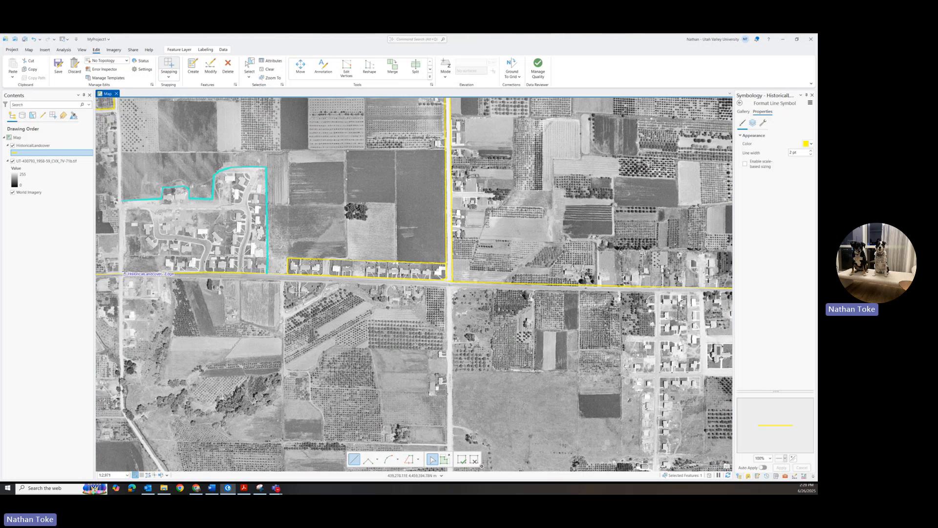
Step: Outline the vacant parcel in the subdivision's southwest corner and connect it along the western road to the subdivision's northern boundary
click(164, 272)
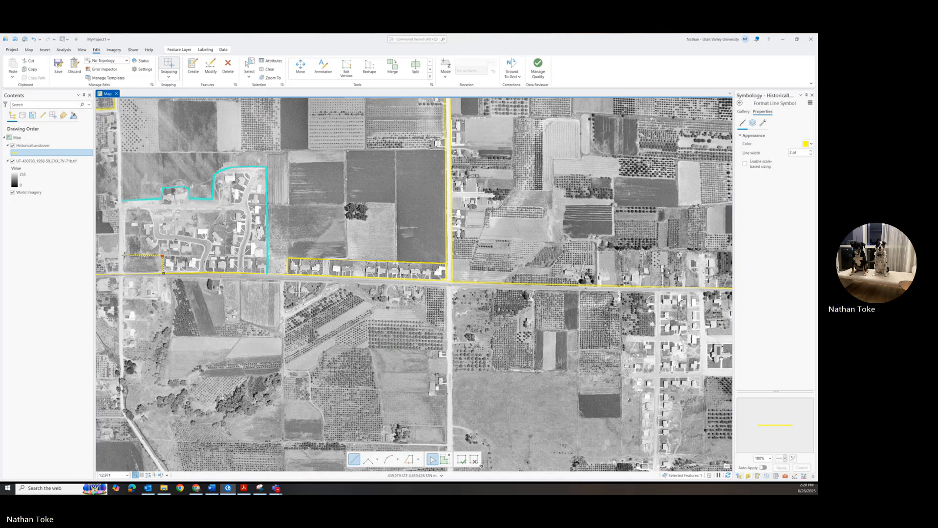
click(125, 255)
double_click(123, 273)
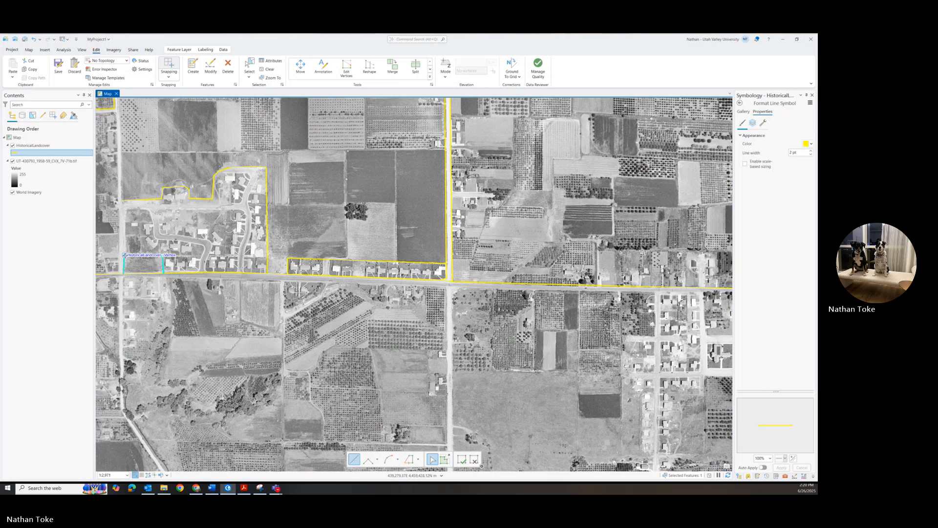
click(124, 255)
click(124, 210)
double_click(122, 200)
Step: Draw the outer edge of the subdivision's curving street from the western north-south road around to the main east-west road
click(124, 210)
click(148, 210)
click(151, 216)
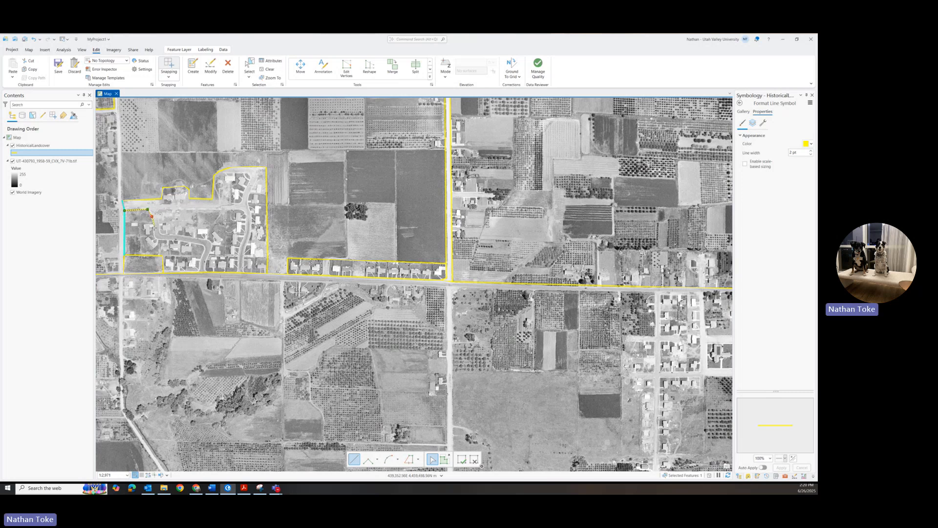
click(154, 228)
click(155, 236)
click(167, 241)
click(29, 50)
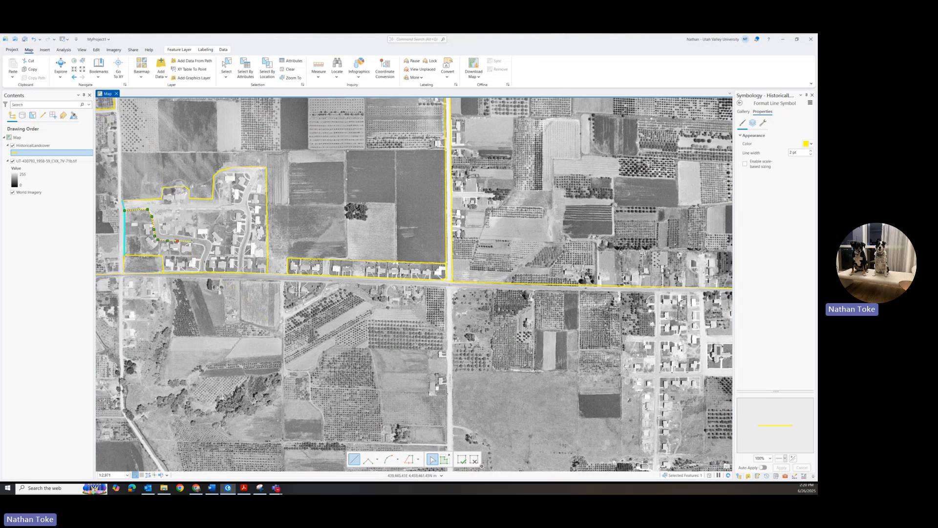
click(202, 245)
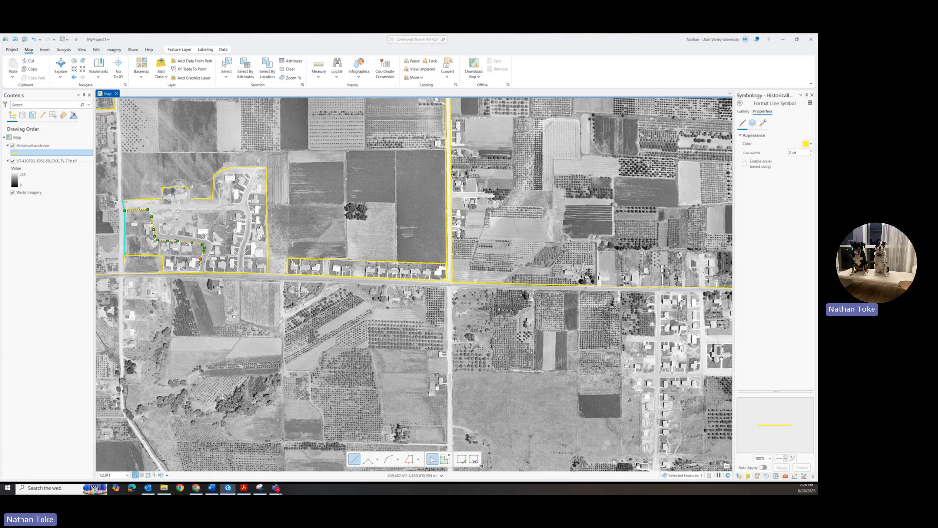
click(199, 266)
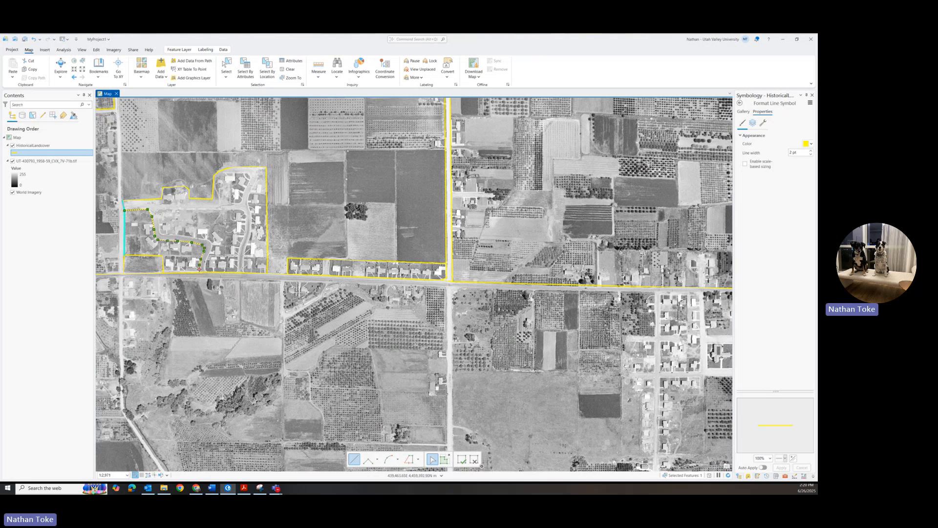
double_click(196, 272)
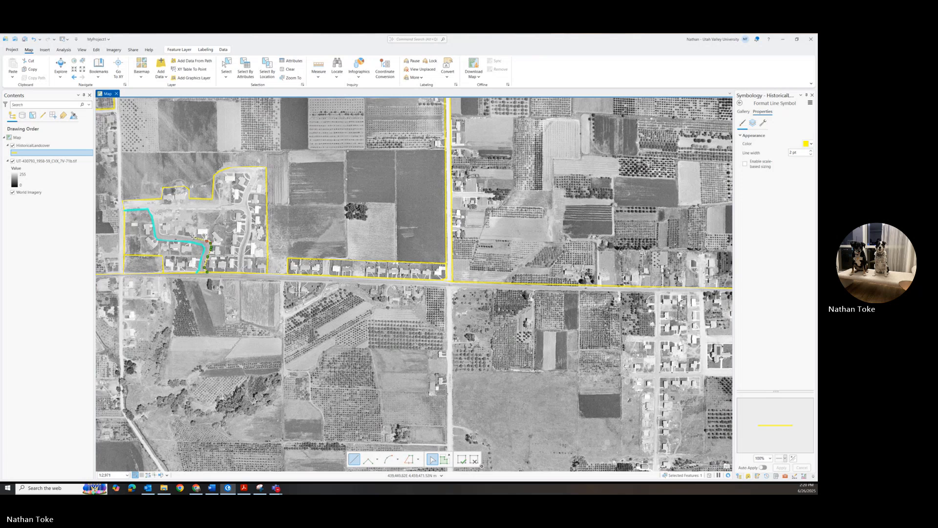
Step: Outline the subdivision's inner housing block along the curving streets, starting and ending at the main east-west road
click(179, 235)
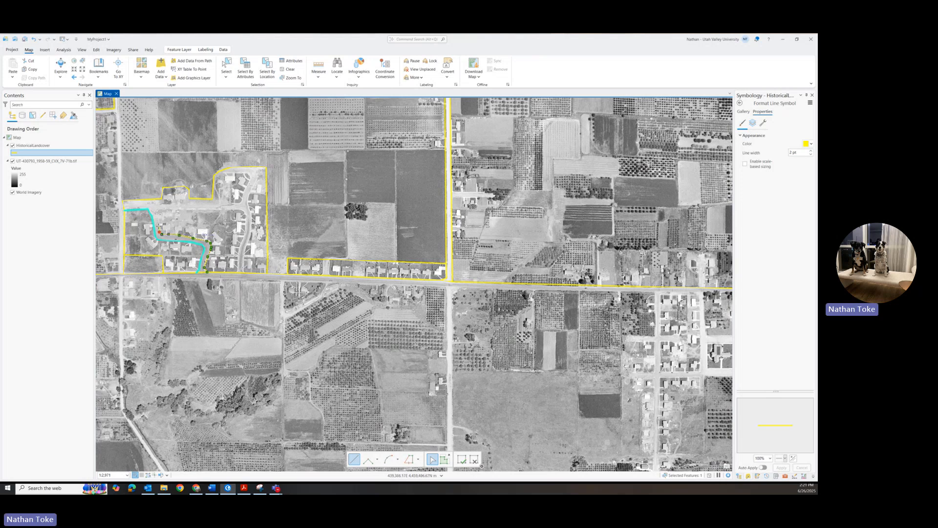
click(158, 226)
click(157, 211)
click(205, 209)
click(247, 218)
click(243, 240)
click(239, 248)
double_click(238, 272)
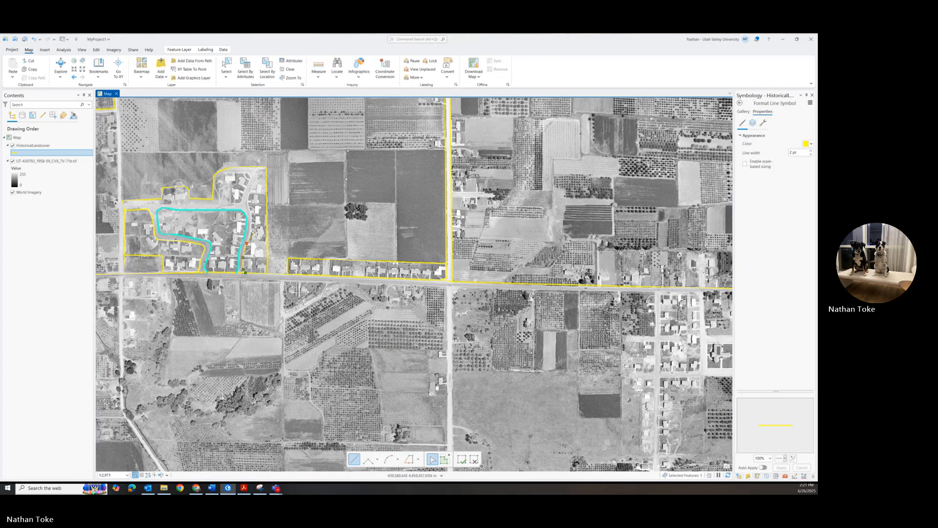
Step: Trace the far side of the subdivision's eastern street up to its northern end, and the northern street's edge west to the western road
click(248, 207)
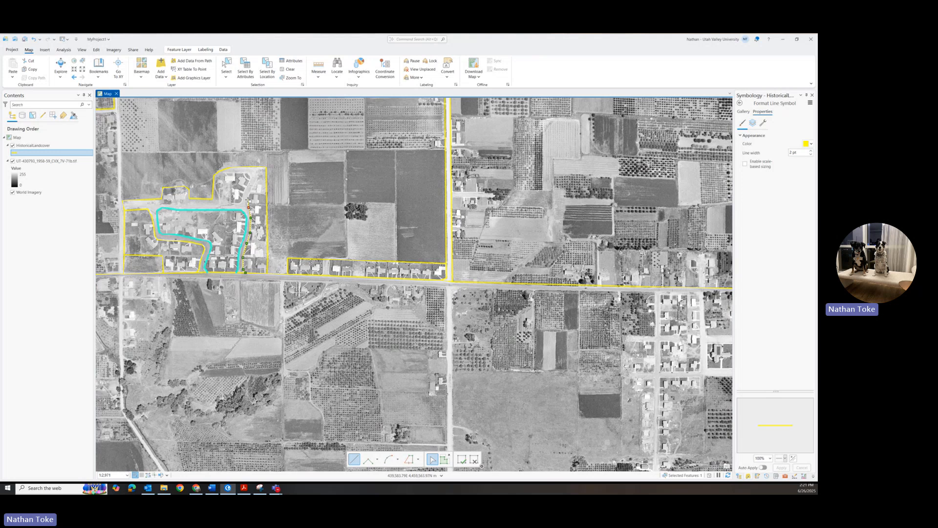
click(252, 186)
click(248, 175)
click(250, 180)
click(231, 203)
double_click(124, 205)
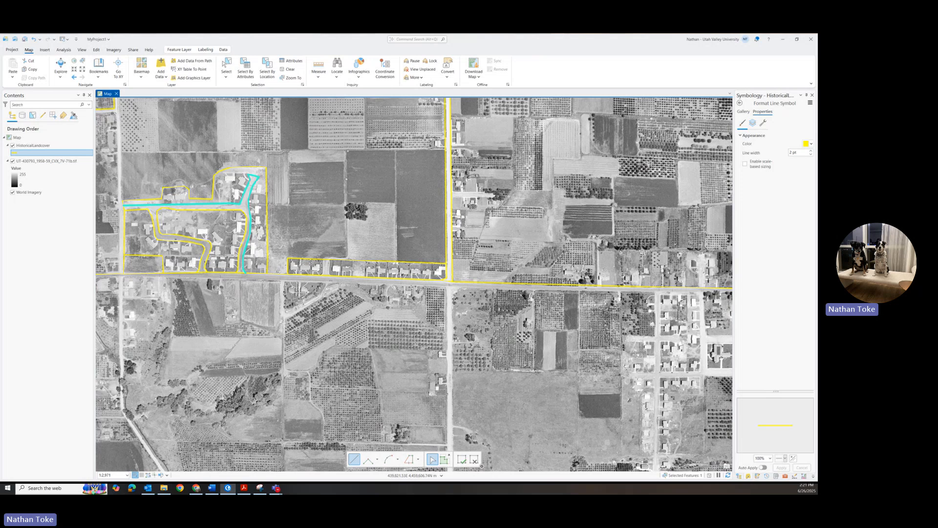
Step: Draw a line up the west side of the western north-south road from the main road, continuing west to the top of the diagonal boundary
scroll(360, 183, down, 2)
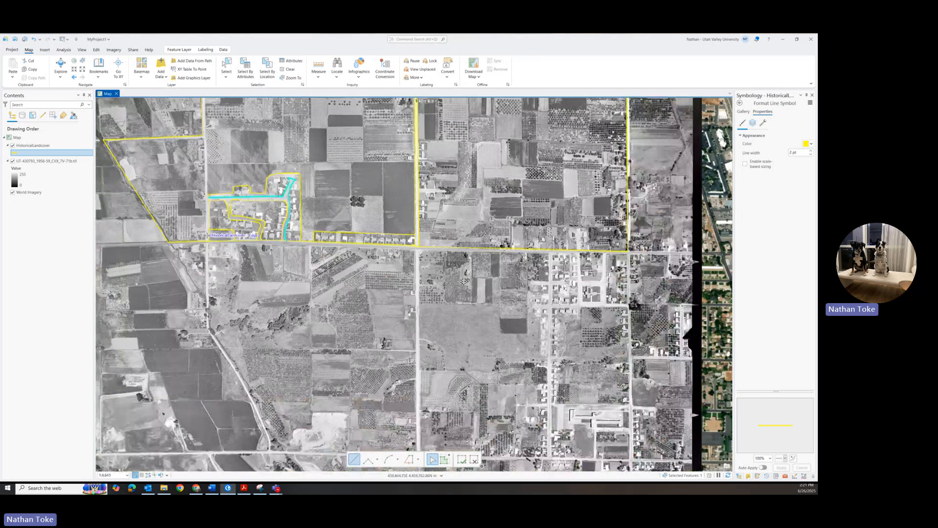
scroll(205, 241, down, 5)
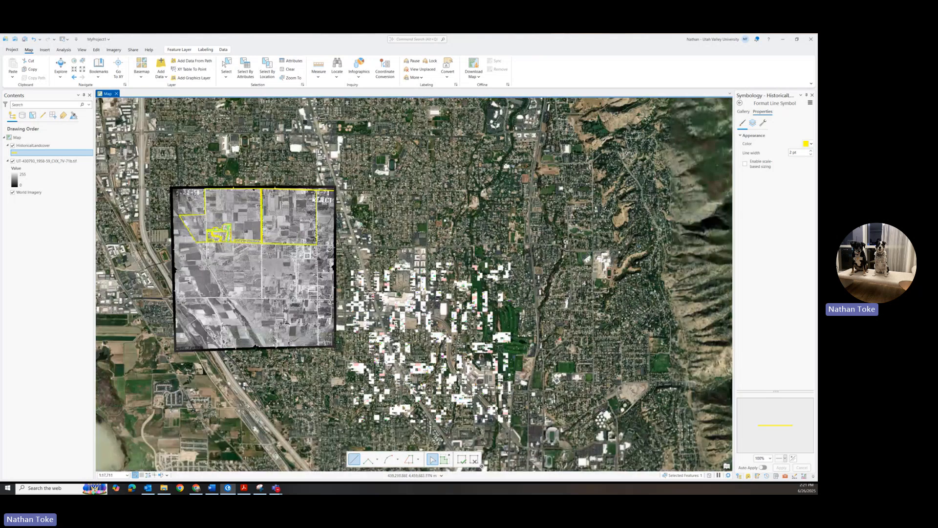
scroll(215, 280, up, 5)
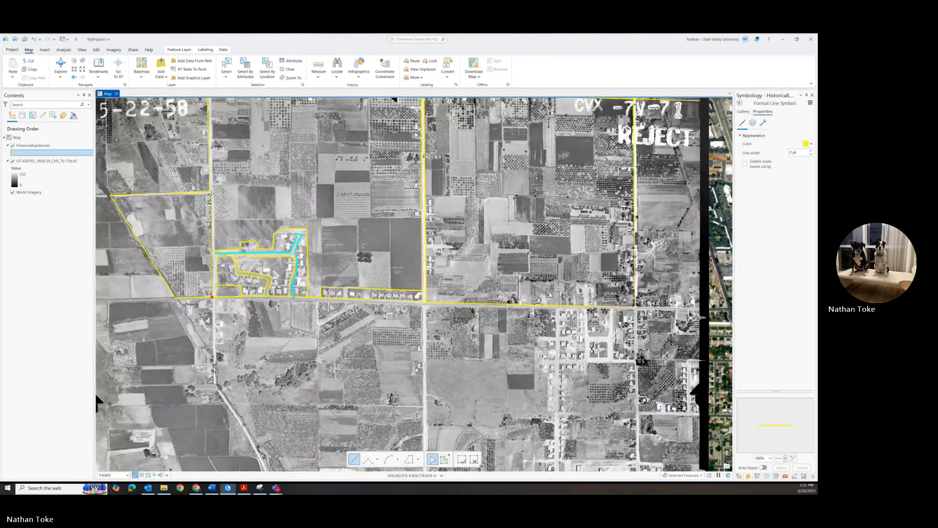
click(211, 194)
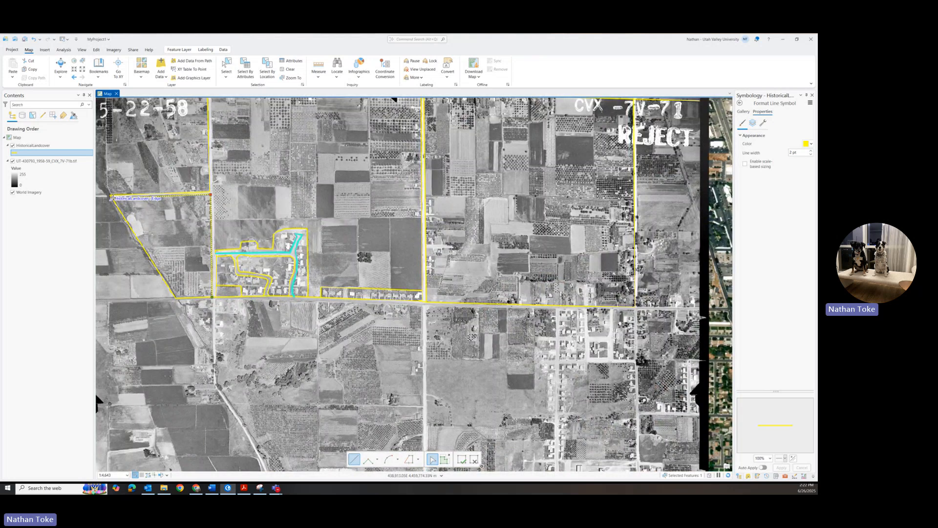
double_click(112, 198)
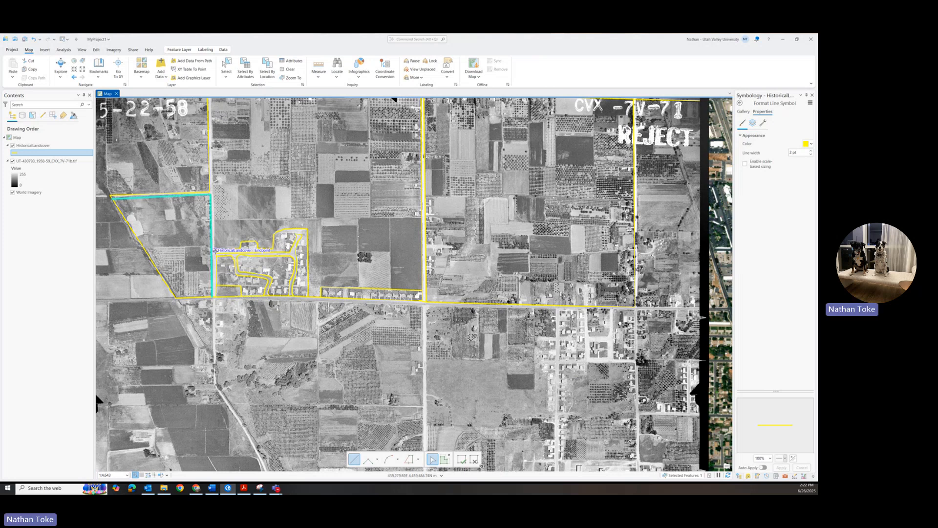
Step: Draw a line along the east side of the western north-south road from the subdivision's northwest corner to the photo's northern edge
click(214, 250)
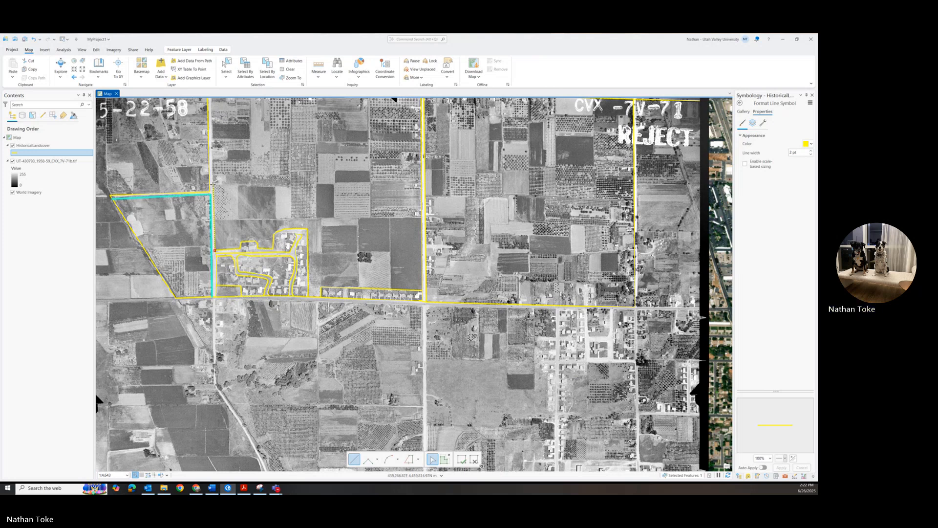
click(213, 183)
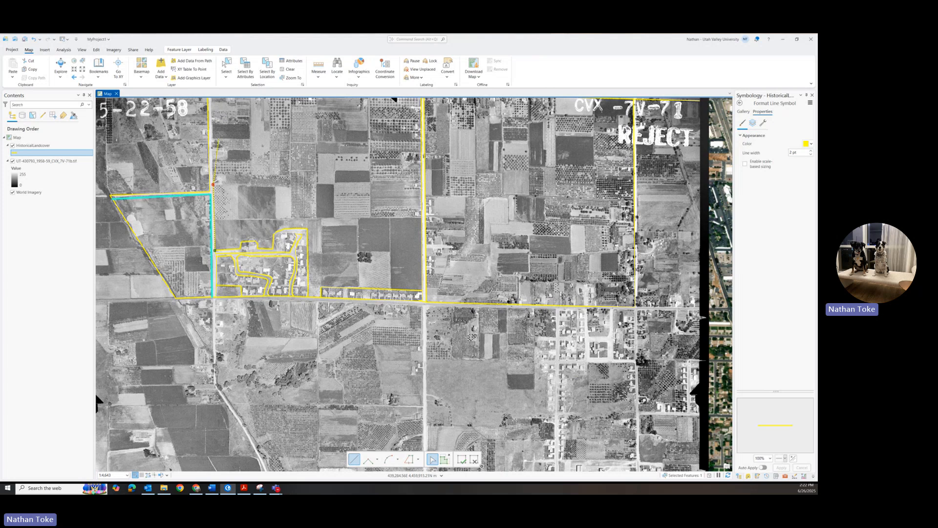
drag(219, 141, 224, 236)
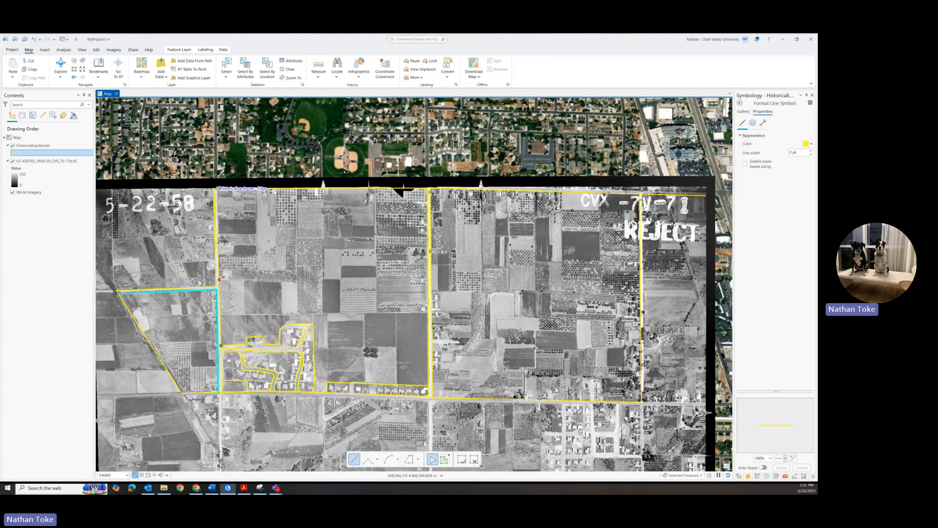
double_click(218, 188)
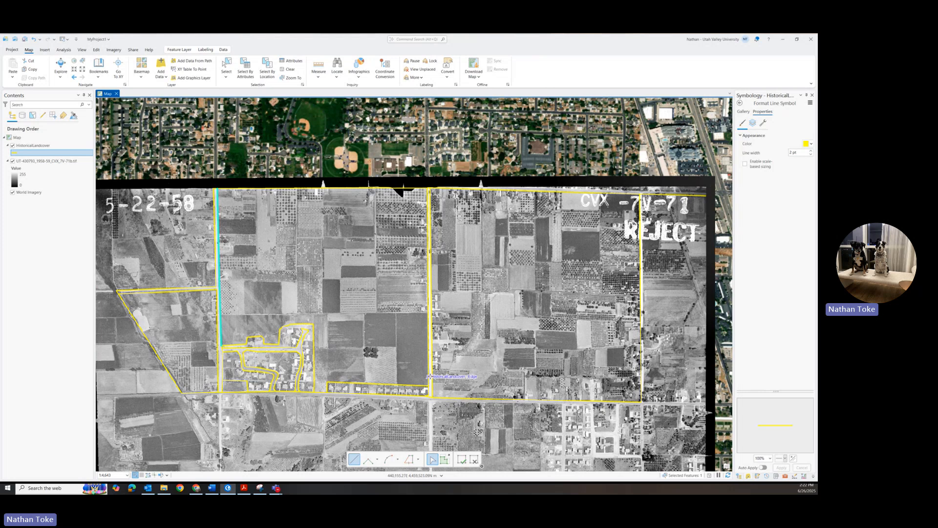
Step: Outline the single house lot just north of the orchard on the east side of the central north-south road
scroll(430, 377, up, 3)
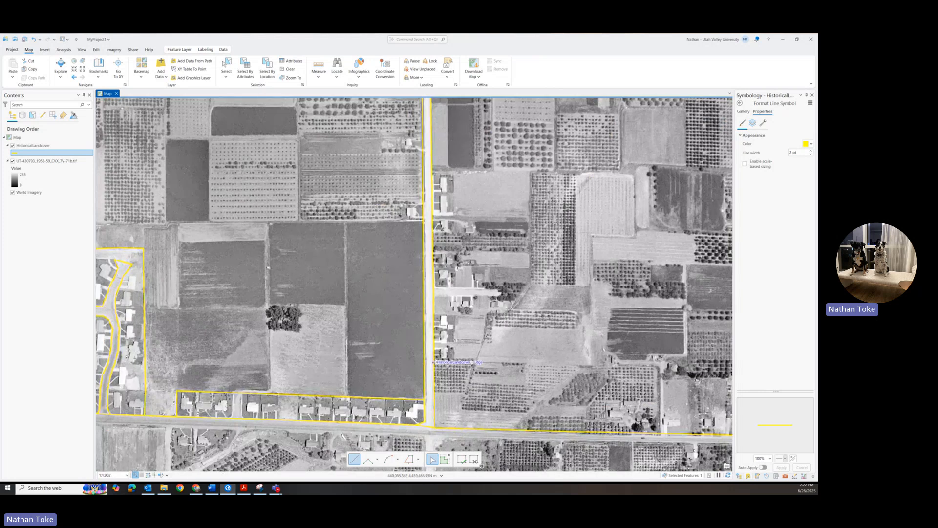
scroll(433, 362, up, 2)
click(432, 359)
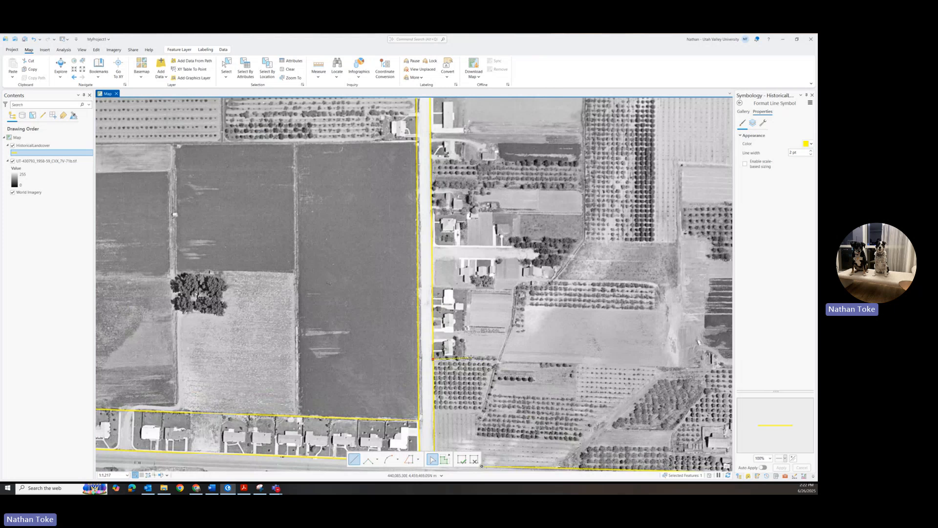
click(463, 361)
click(463, 342)
double_click(432, 338)
Step: Outline the pair of house lots north of the single outlined lot on the east side of the central road
click(432, 331)
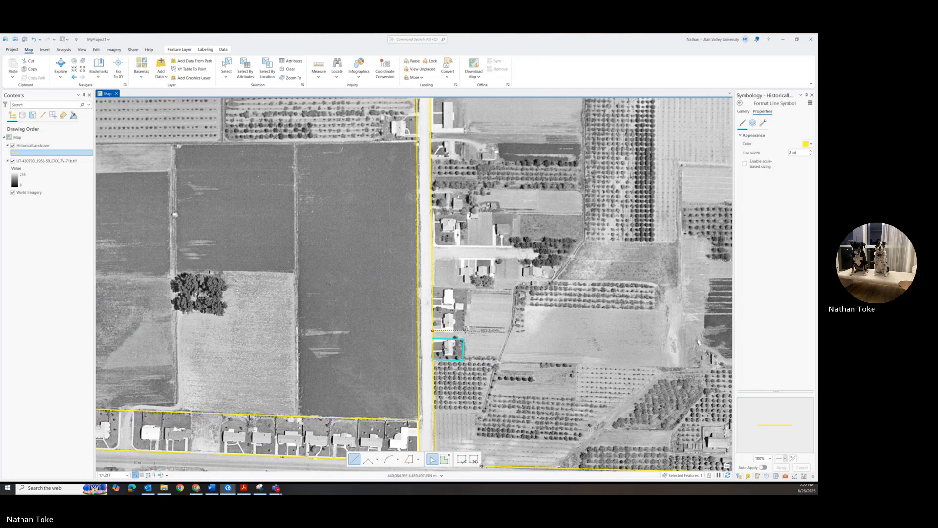
click(463, 331)
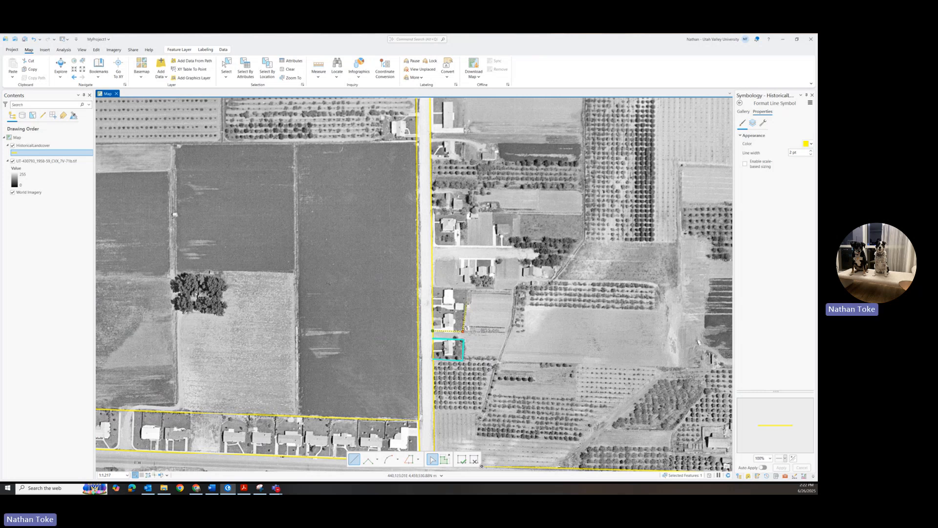
click(466, 304)
double_click(432, 288)
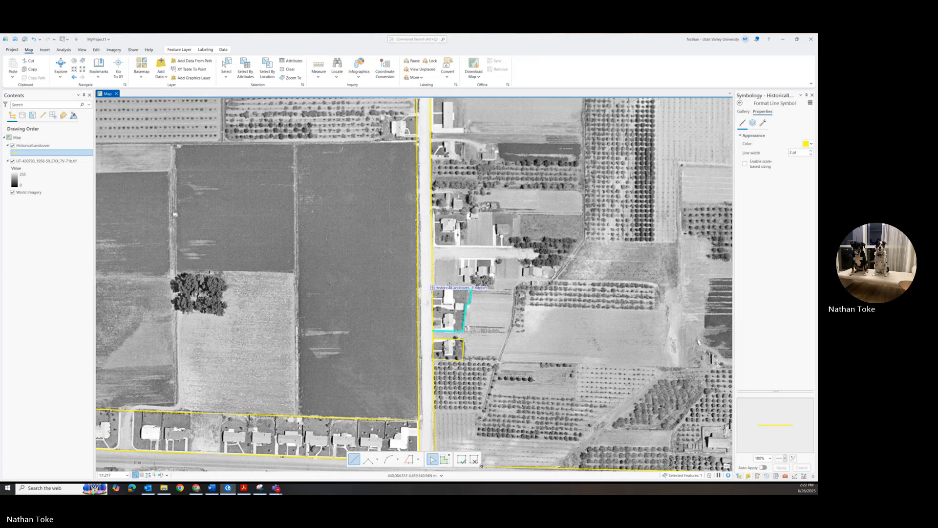
Step: Outline the short side street running east from the central north-south road, including the part of its south edge back to the road
click(457, 259)
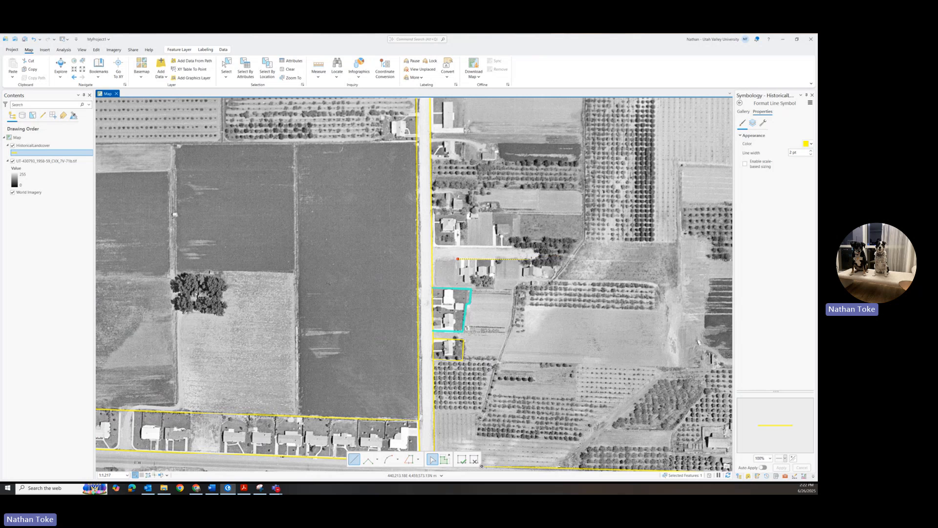
click(539, 249)
click(433, 245)
click(432, 259)
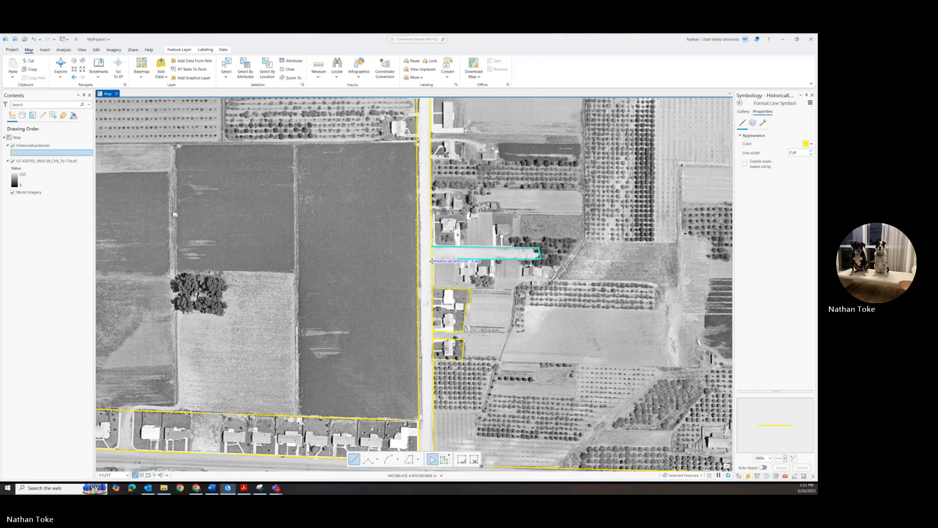
double_click(458, 259)
Step: Draw the boundary around the houses south of the side street, from the paired lots' northeast corner to the street's east end
click(471, 290)
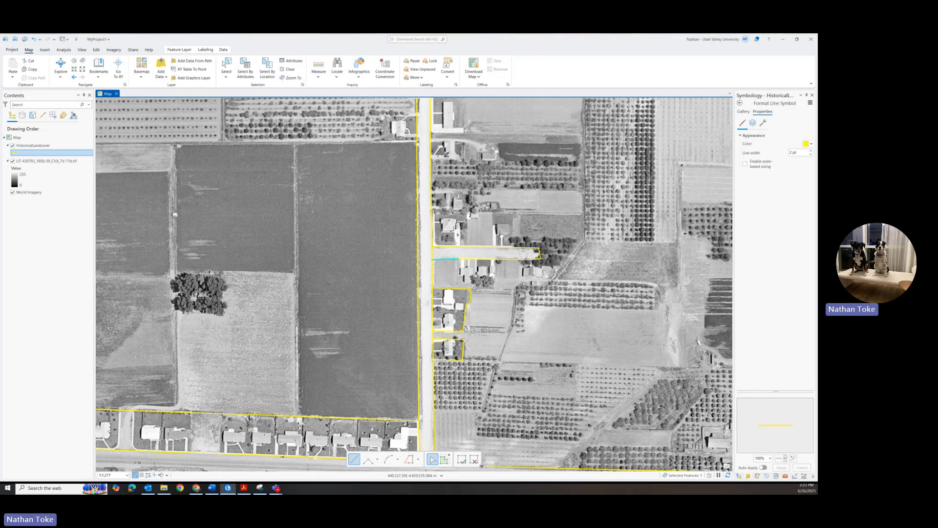
click(513, 290)
click(520, 284)
double_click(540, 259)
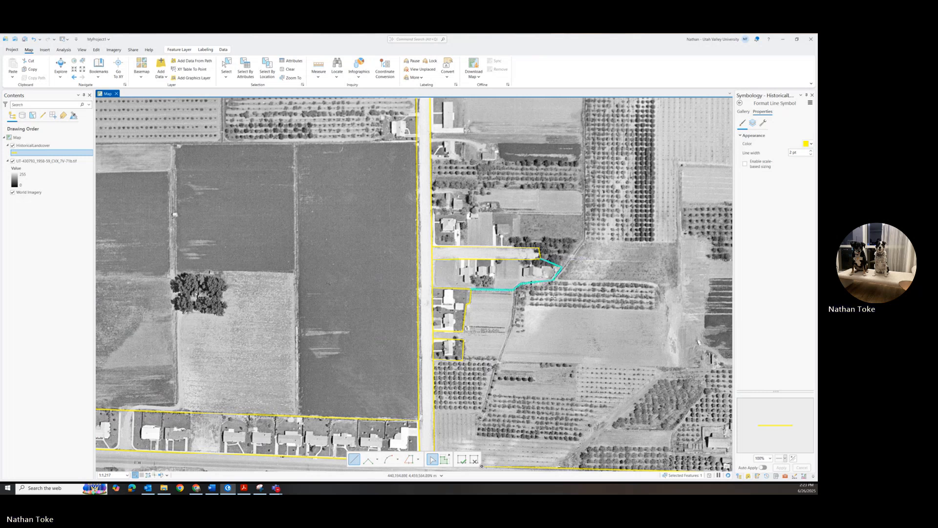
Step: Trace the stepped boundary around the house lots north of the side street, ending at the central road's east edge
scroll(547, 298, down, 2)
scroll(496, 269, up, 2)
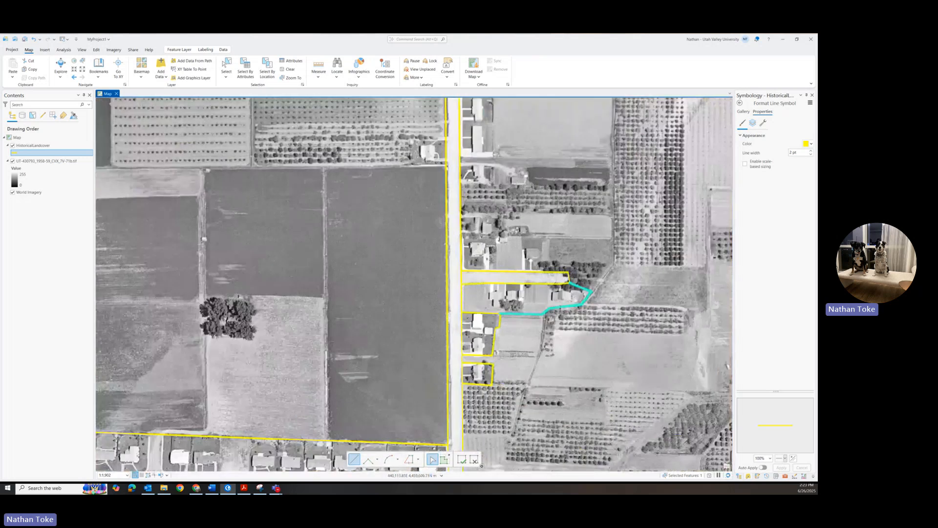
click(496, 270)
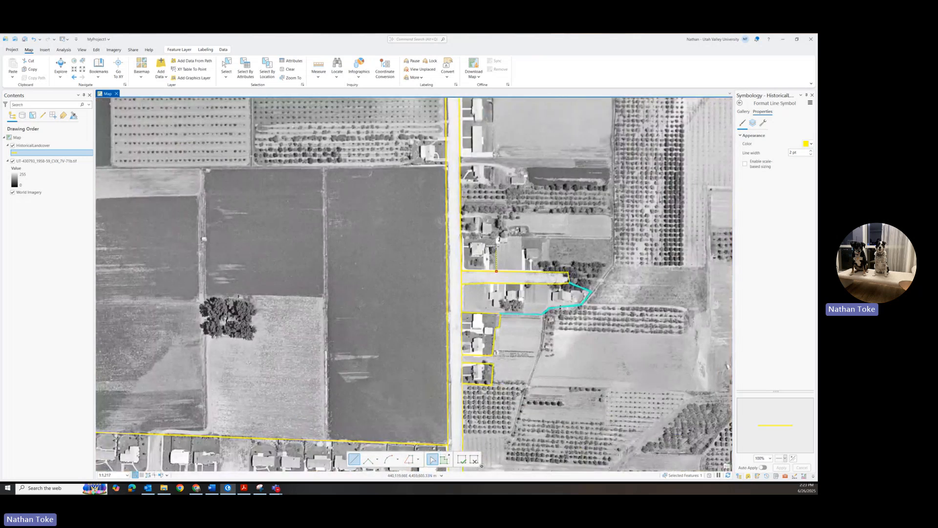
click(497, 246)
click(506, 243)
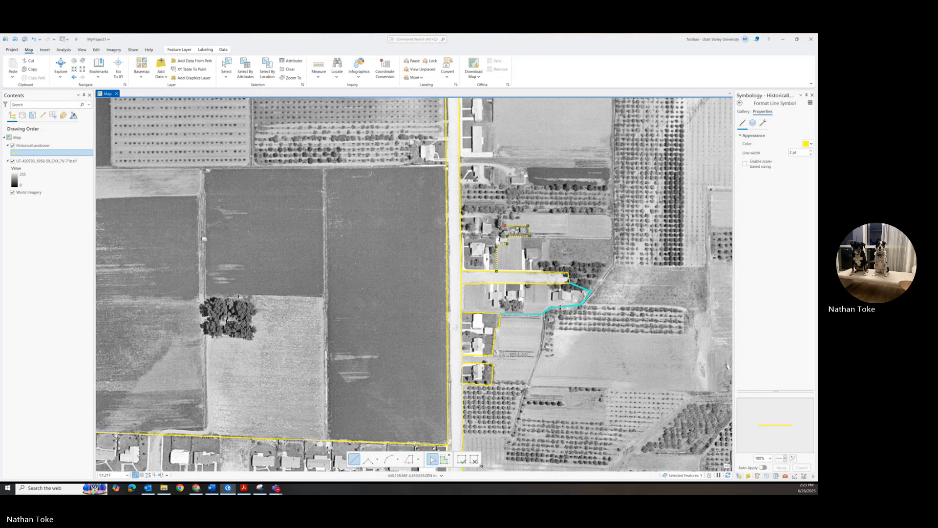
double_click(462, 215)
Step: Outline the strip of house lots farther north on the east side of the central road, beyond the orchard rows
click(460, 184)
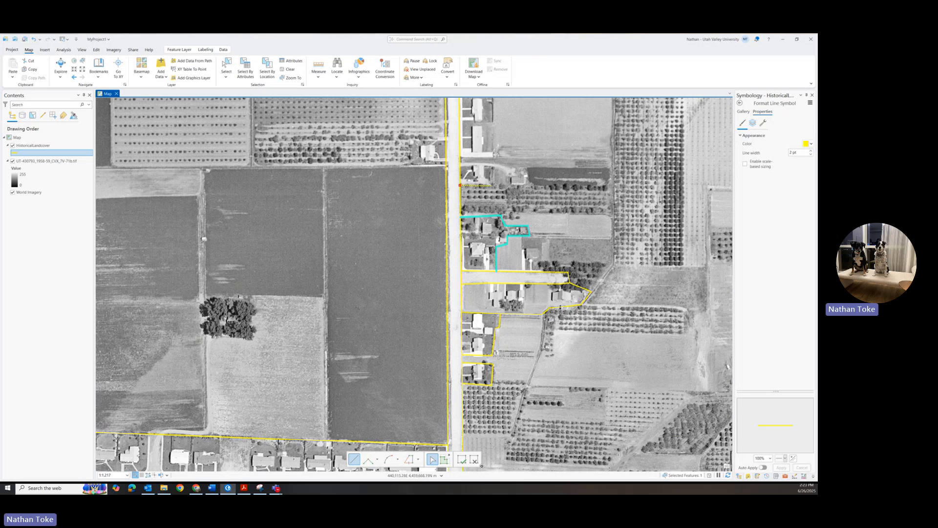
click(494, 155)
drag(516, 116, 517, 243)
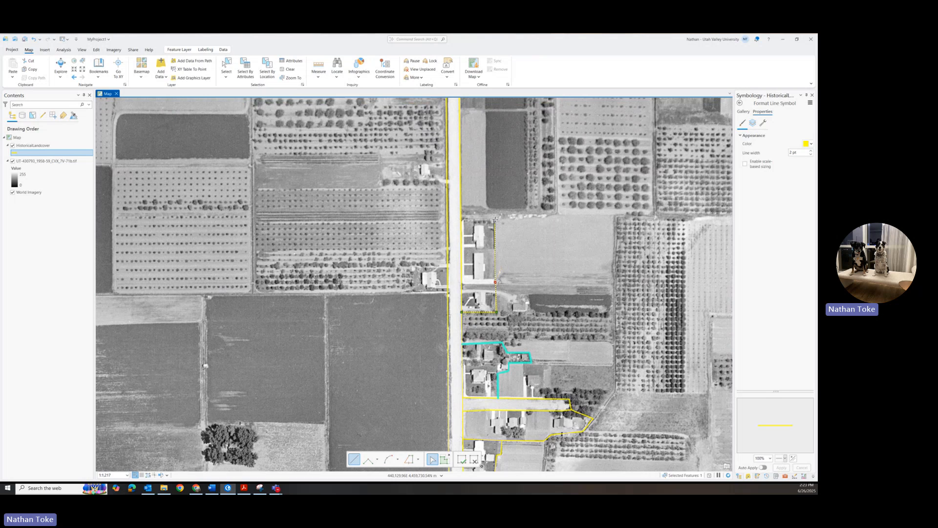
click(495, 219)
double_click(461, 219)
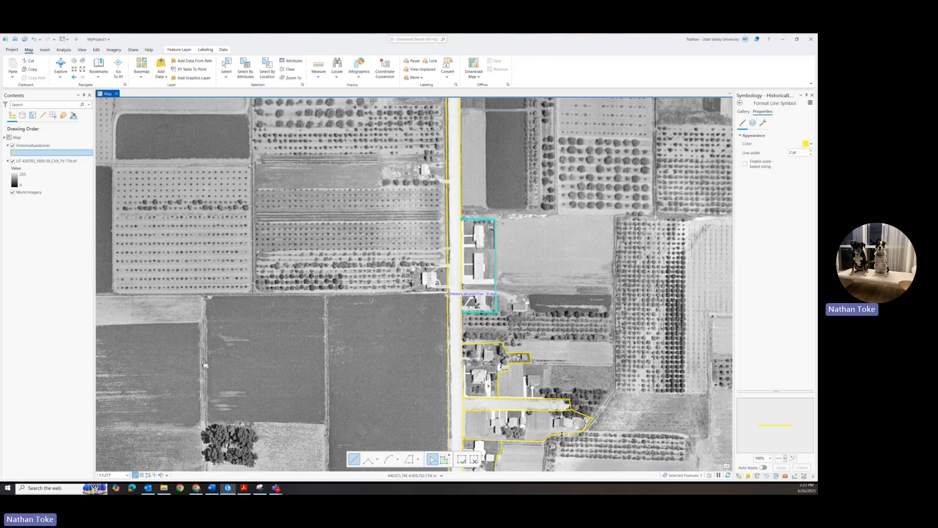
Step: Outline the two separate house lots on the west side of the central road, opposite and northwest of the eastern strip
click(447, 292)
click(410, 291)
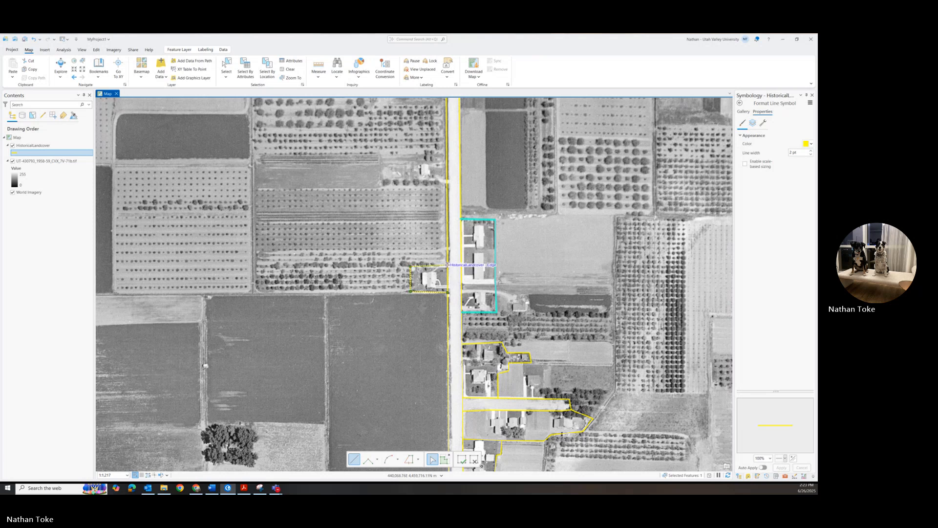
double_click(447, 264)
click(447, 182)
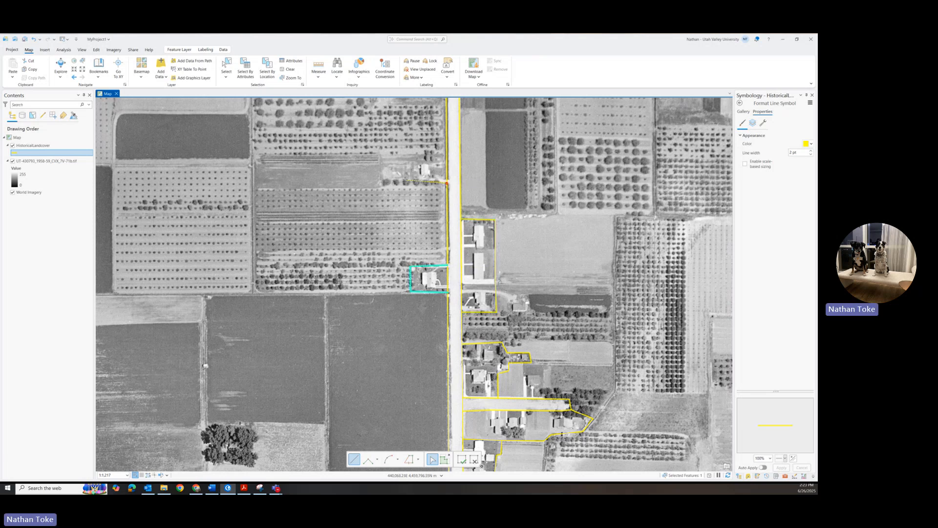
double_click(446, 159)
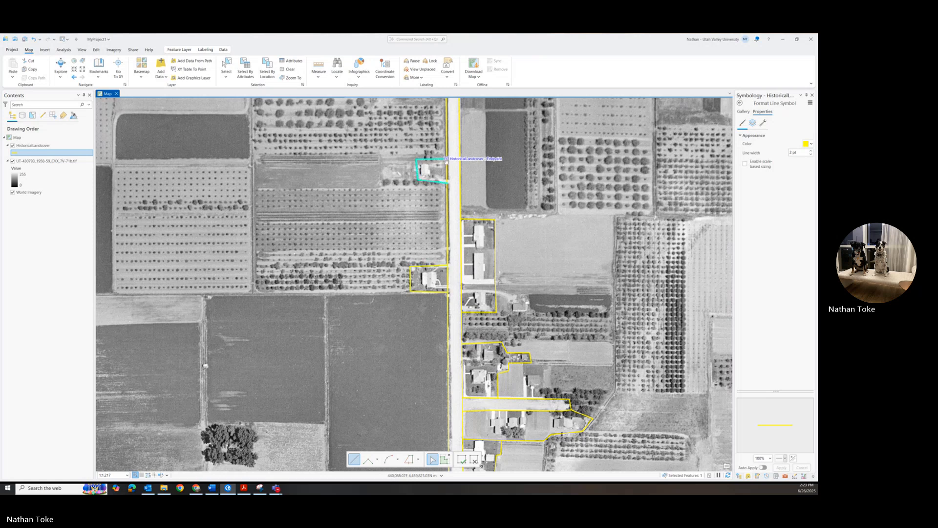
Step: Outline the large tree-covered farmstead on the west side of the central road, north of the two single house lots
drag(447, 161, 450, 314)
click(448, 240)
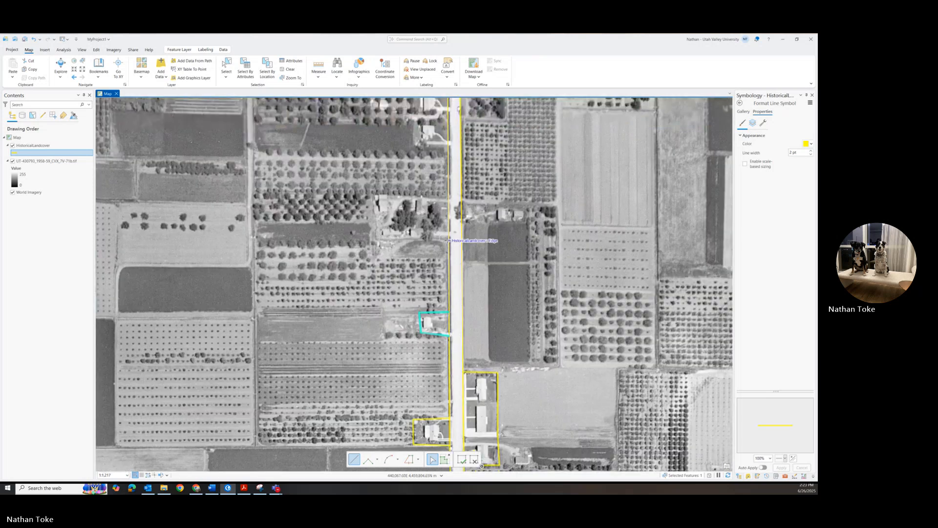
click(375, 240)
double_click(449, 197)
Step: Outline the narrow farmstead lot on the east side of the central road, opposite the large tree-covered farmstead
click(462, 221)
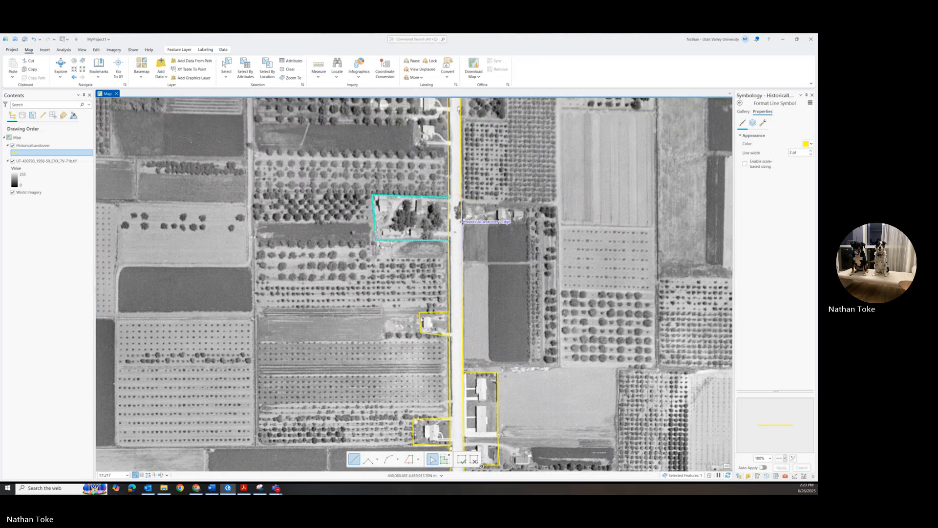
click(528, 220)
click(527, 205)
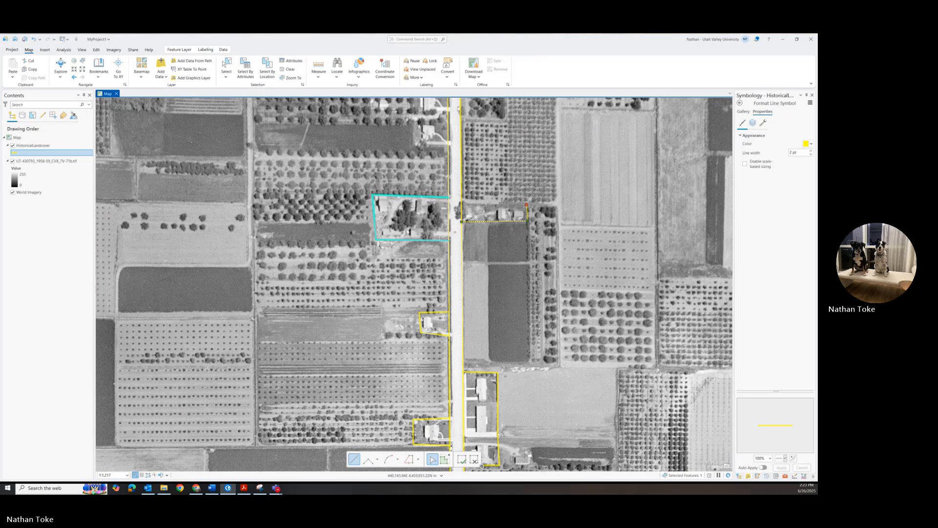
double_click(462, 200)
Step: Outline the first house lot north of the large farmstead on the west side of the central road
drag(448, 143, 457, 276)
click(457, 282)
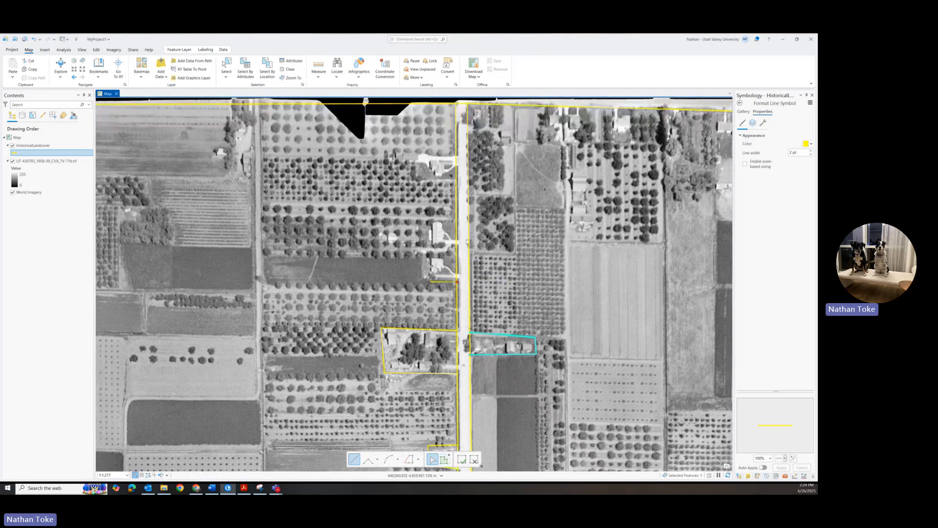
click(420, 279)
click(422, 255)
click(436, 255)
double_click(455, 253)
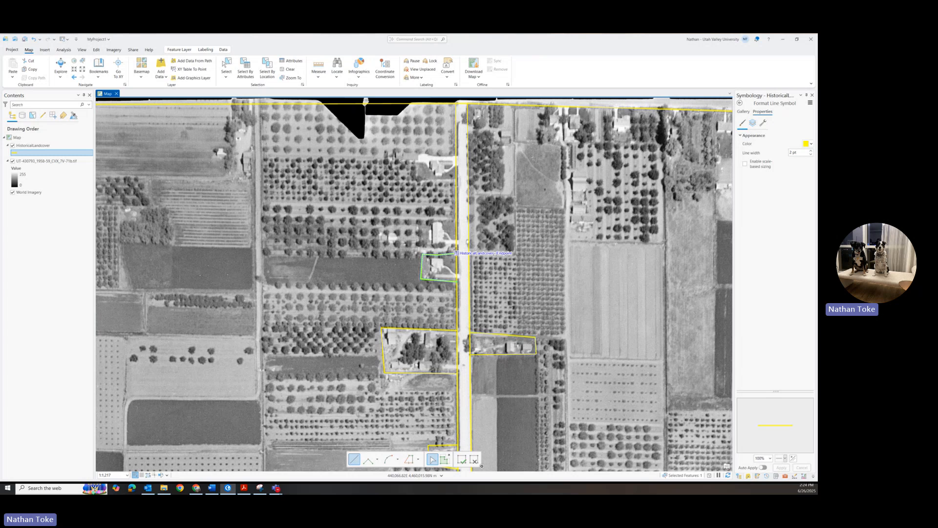
Step: Outline the two northernmost house lots individually along the west side of the central road
click(457, 244)
click(425, 244)
click(425, 222)
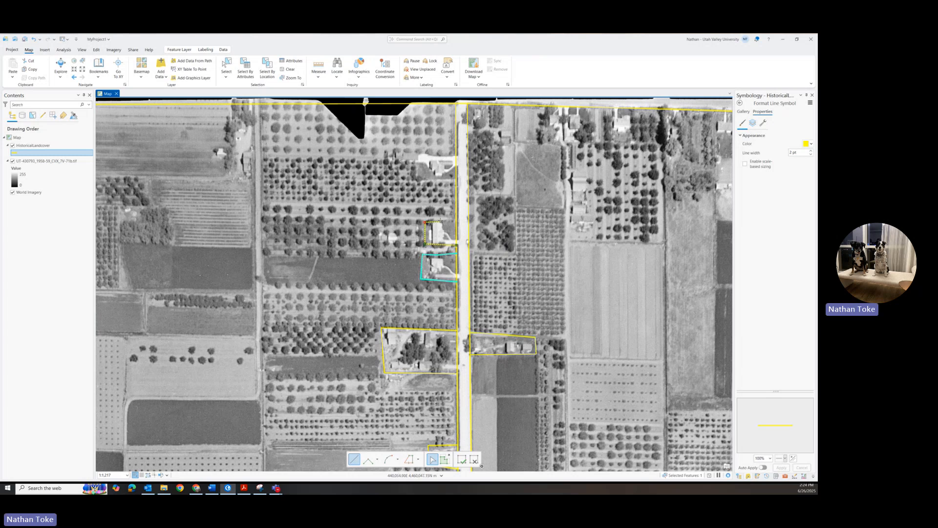
double_click(457, 222)
click(456, 179)
click(420, 180)
click(416, 154)
double_click(449, 158)
Step: Outline the narrow north-south strip of buildings below the northern road, well west of the central road
click(236, 174)
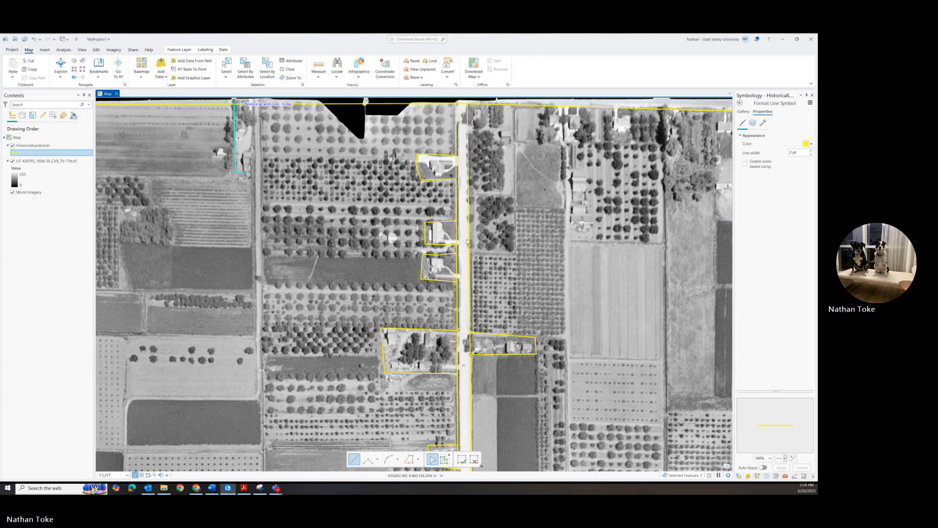
double_click(234, 104)
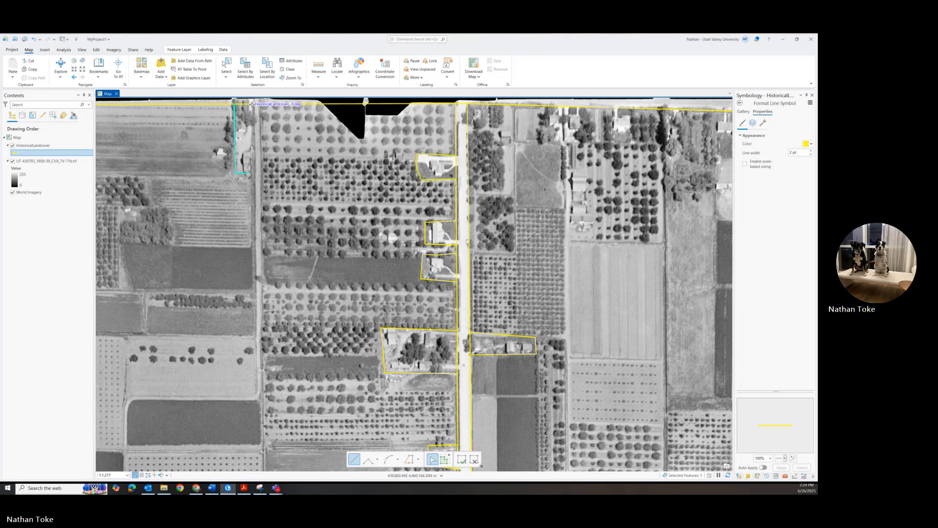
click(253, 174)
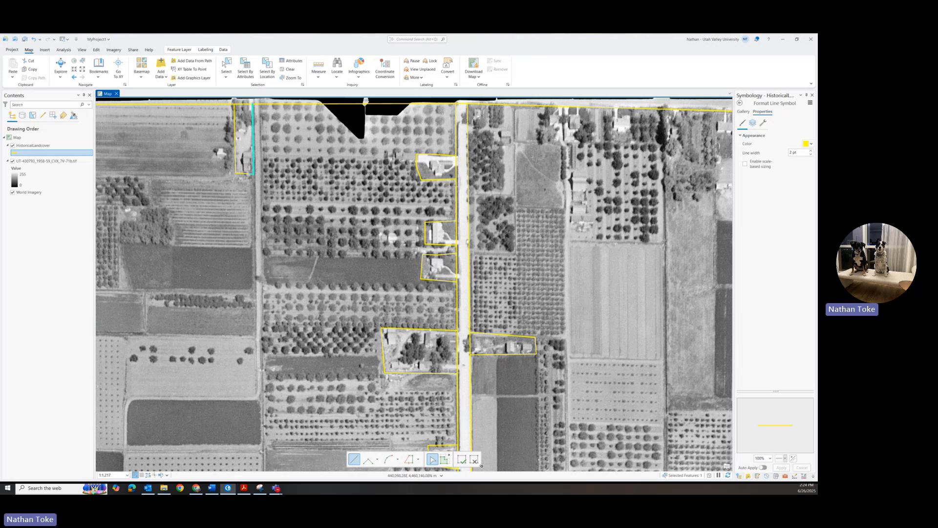
Step: Outline the corner lot southeast of the northern intersection and the row of house lots farther east along the northern road
click(468, 132)
click(491, 129)
double_click(490, 104)
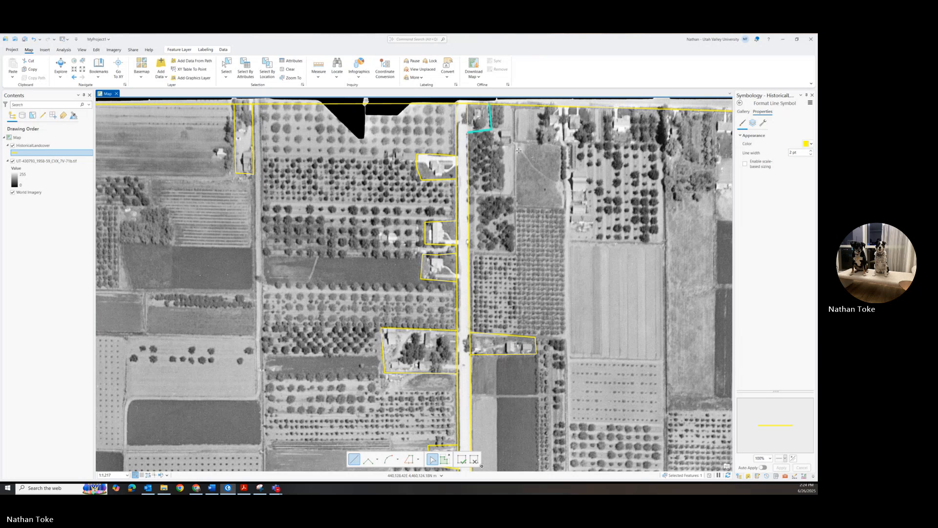
click(547, 106)
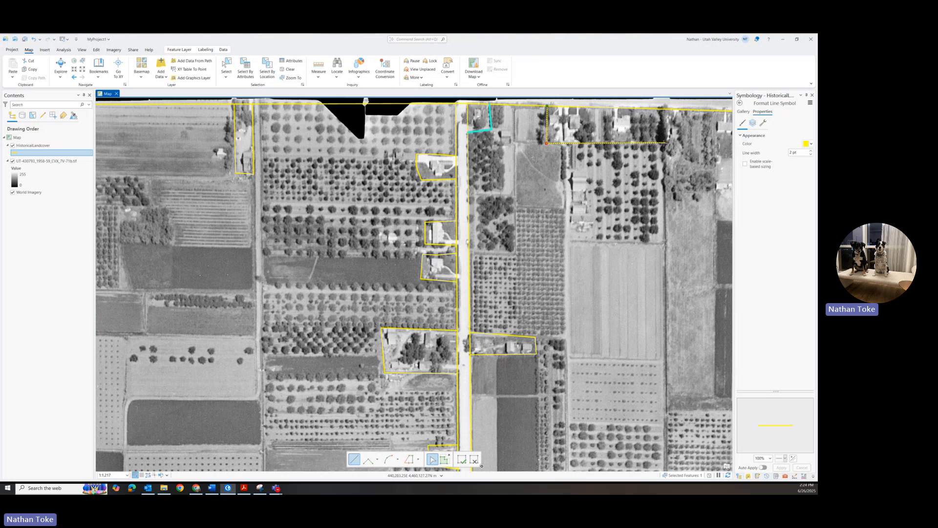
click(692, 142)
double_click(688, 110)
Step: Outline the long narrow house lot on the south side of the northern road, just east of the outlined row
drag(694, 131, 245, 185)
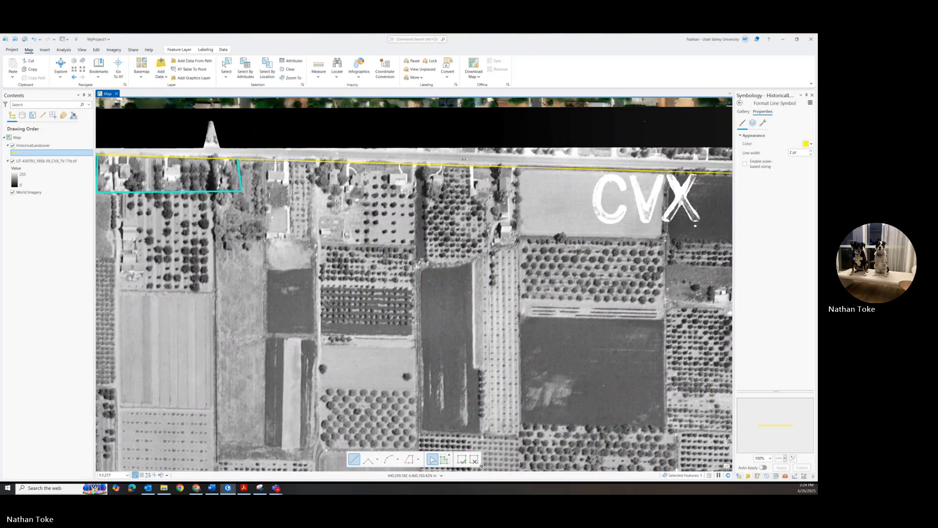
scroll(336, 201, down, 3)
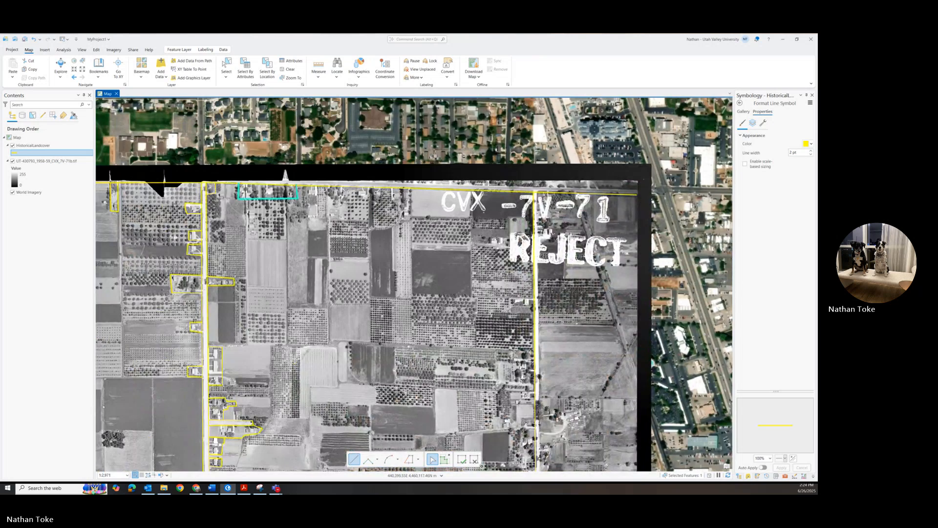
scroll(351, 209, up, 2)
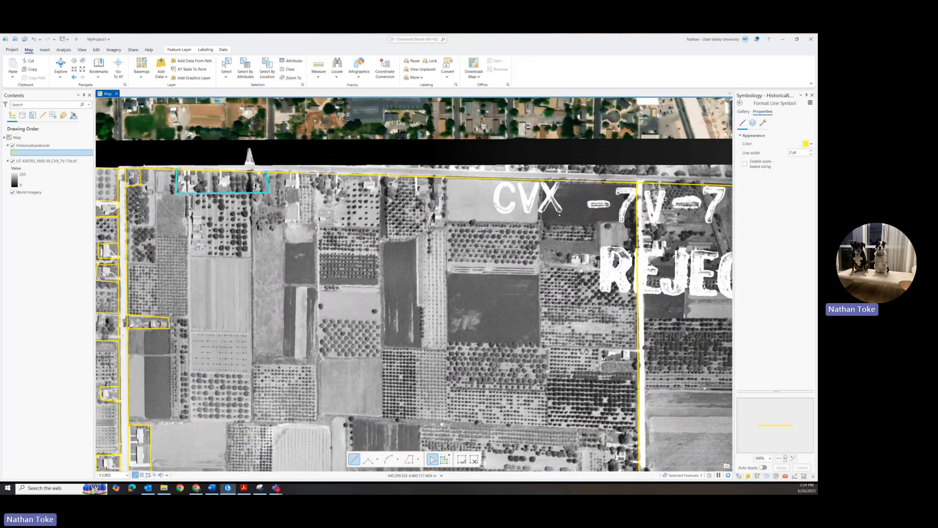
click(283, 173)
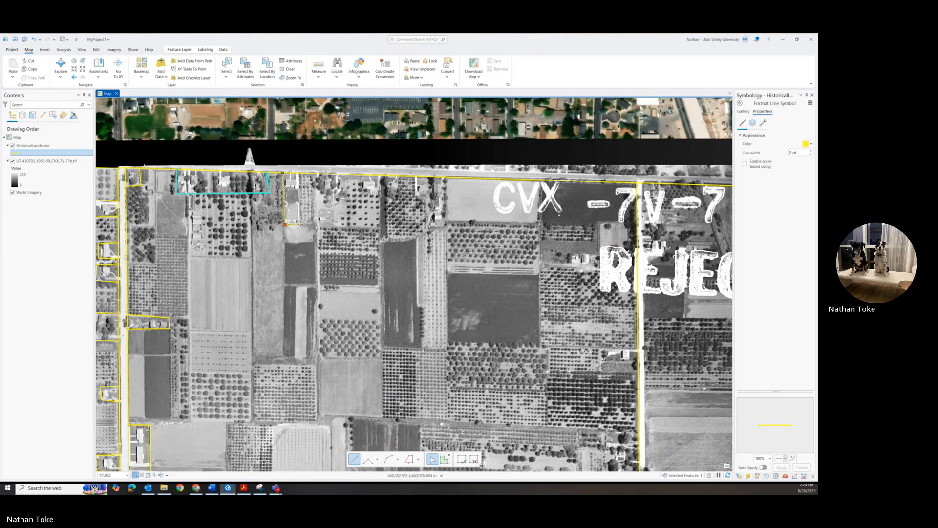
click(301, 225)
double_click(299, 173)
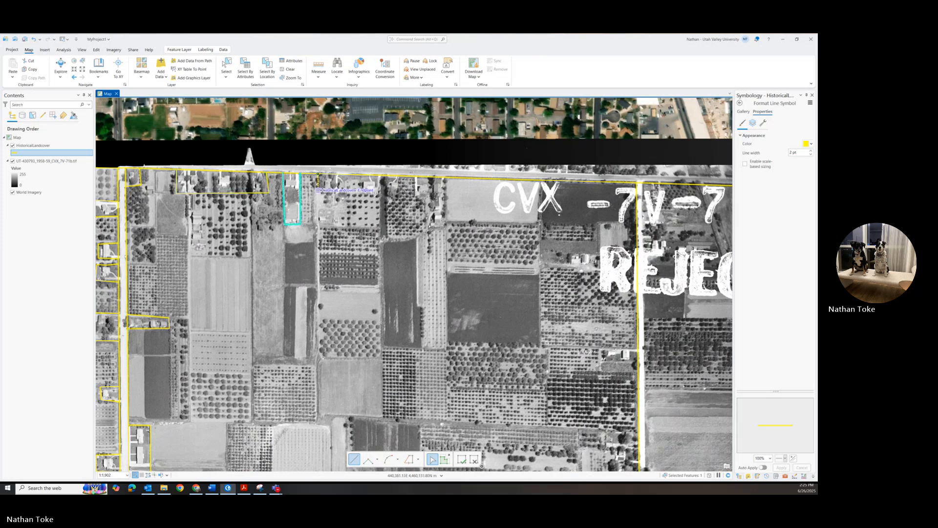
Step: Trace the irregular boundary around the group of houses below the northern road, east of the long narrow lot
click(318, 190)
click(332, 191)
click(334, 205)
click(360, 183)
double_click(384, 175)
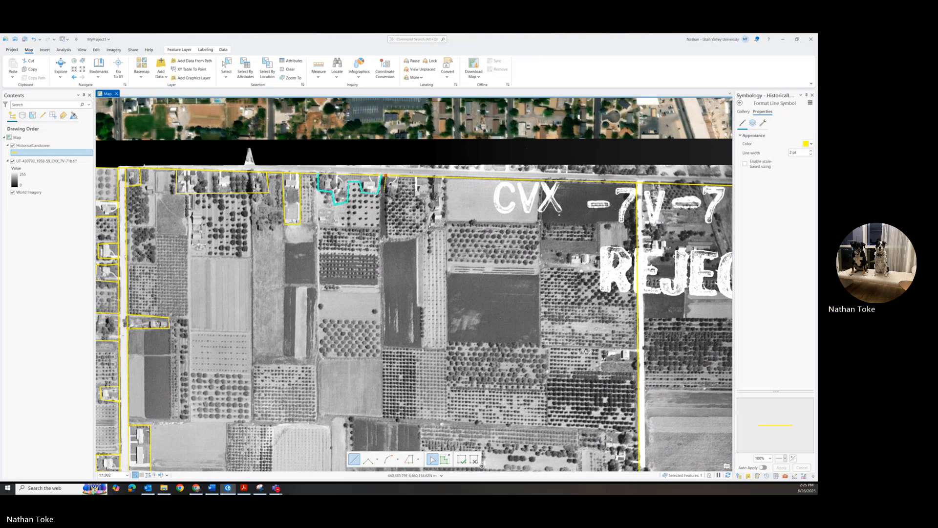
Step: Outline the next two house lots eastward along the south side of the northern road, up to the large open field
click(386, 197)
click(394, 201)
click(401, 192)
double_click(400, 177)
click(417, 176)
click(425, 197)
double_click(447, 176)
Step: Outline the isolated farmhouse lot among the orchards beside the REJECT lettering, west of the eastern north-south road
click(569, 253)
click(600, 253)
click(571, 268)
double_click(569, 253)
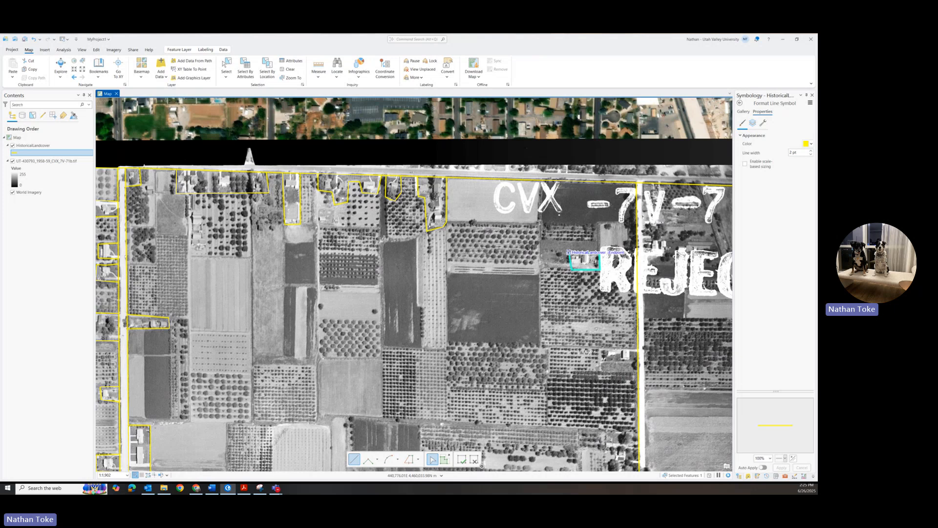
Step: Outline the rectangular house lot on the west side of the eastern north-south road, south of the REJECT lettering
scroll(569, 253, down, 2)
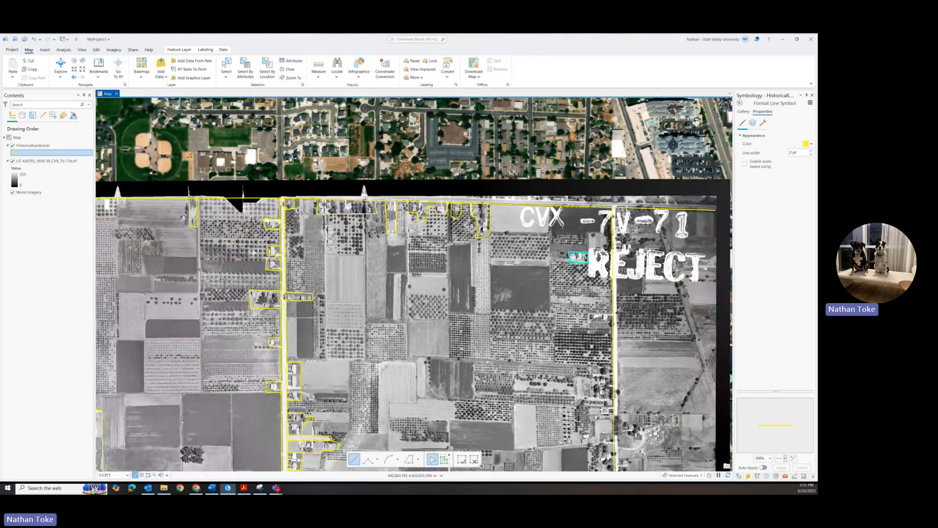
scroll(607, 321, up, 4)
click(622, 304)
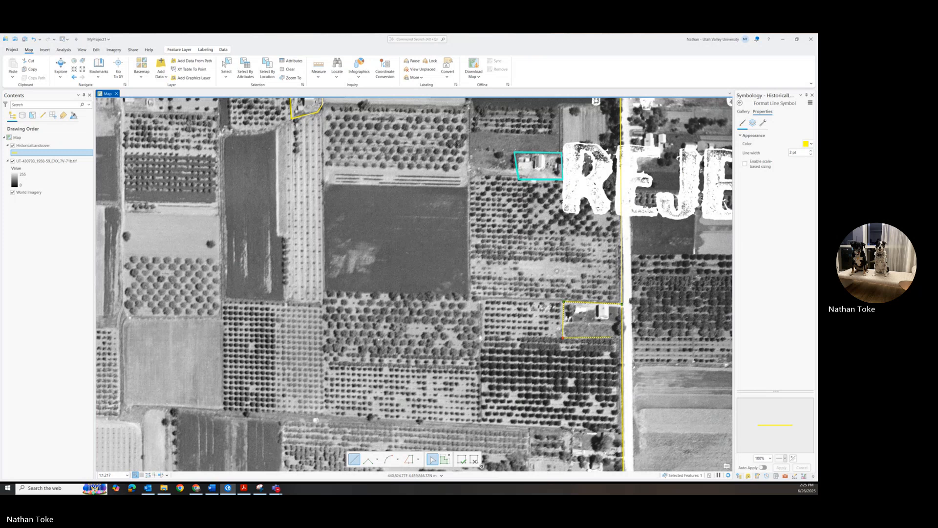
double_click(620, 338)
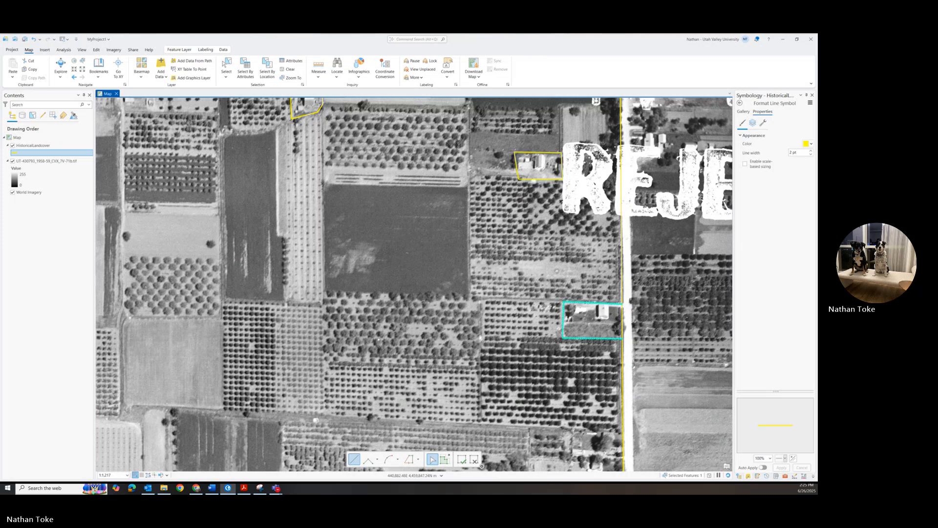
scroll(615, 330, down, 10)
scroll(609, 385, up, 6)
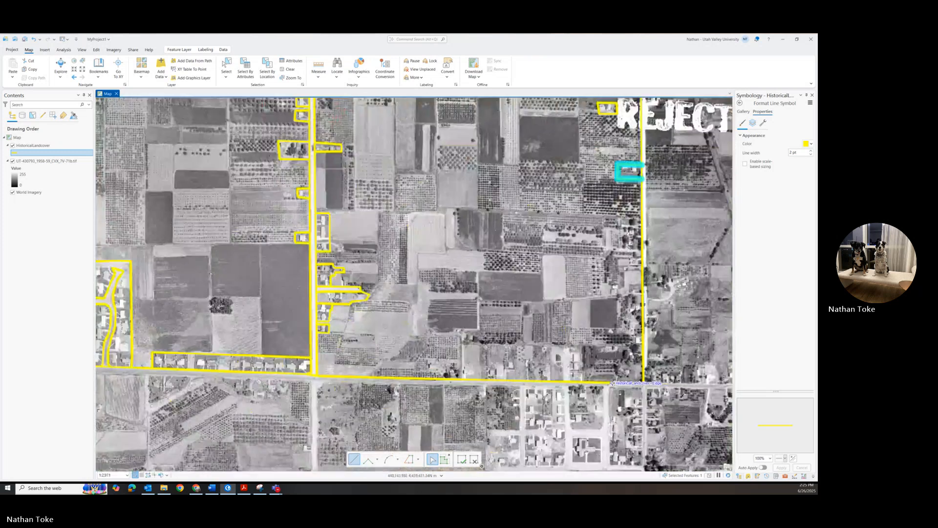
Step: Trace the irregular boundary around the farmhouse cluster on the west side of the eastern north-south road, south of the rectangular house lot
click(642, 216)
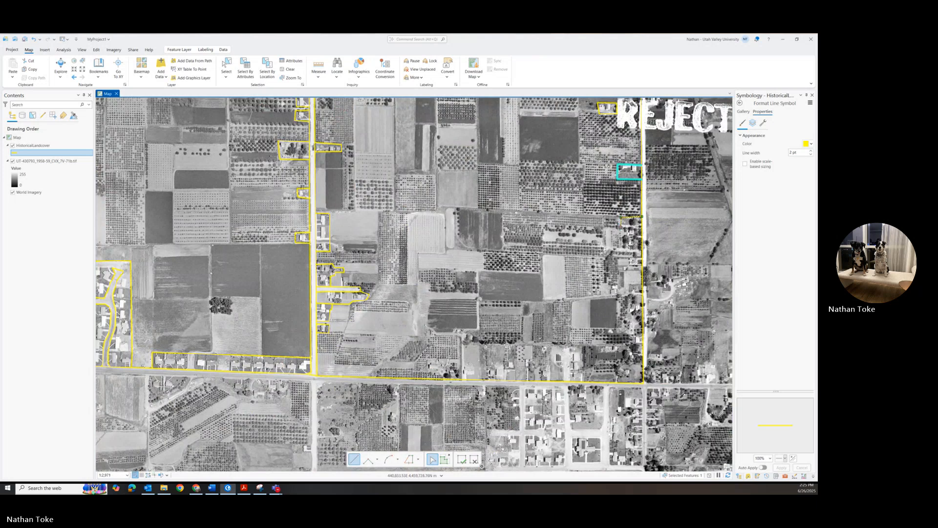
click(620, 218)
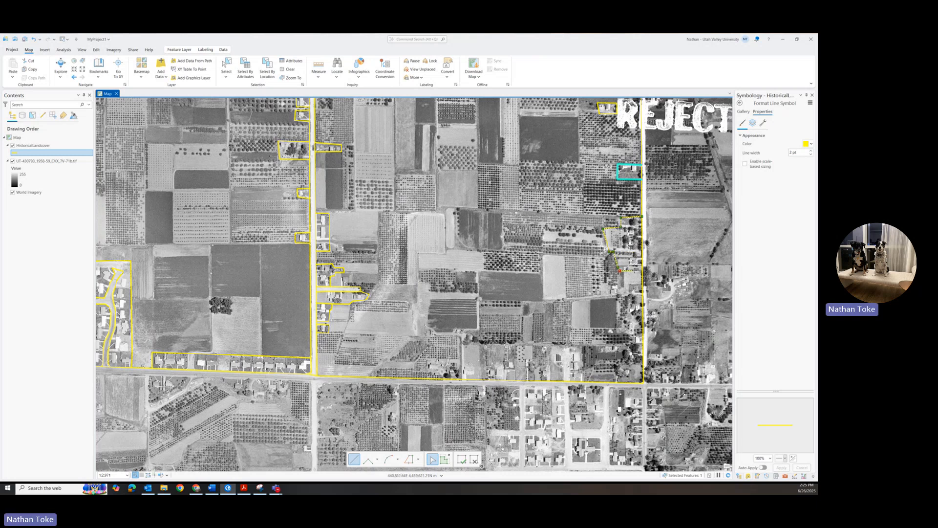
double_click(642, 270)
Step: Trace the back edge of the house strip west of the eastern north-south road, southward to the southern east-west road
click(627, 296)
click(627, 328)
click(631, 340)
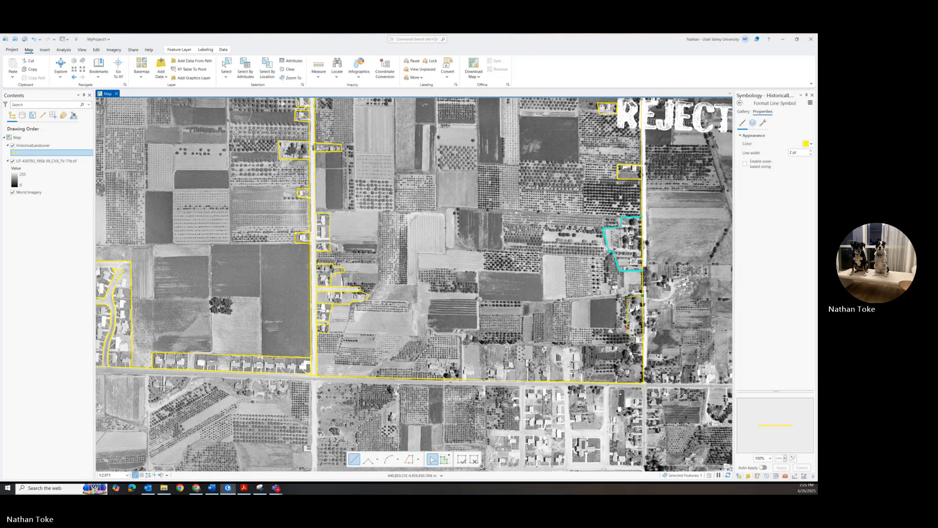
click(629, 354)
double_click(616, 382)
Step: Outline the large stepped block of house lots along the north side of the southern road, just west of the eastern road intersection
click(582, 382)
click(582, 345)
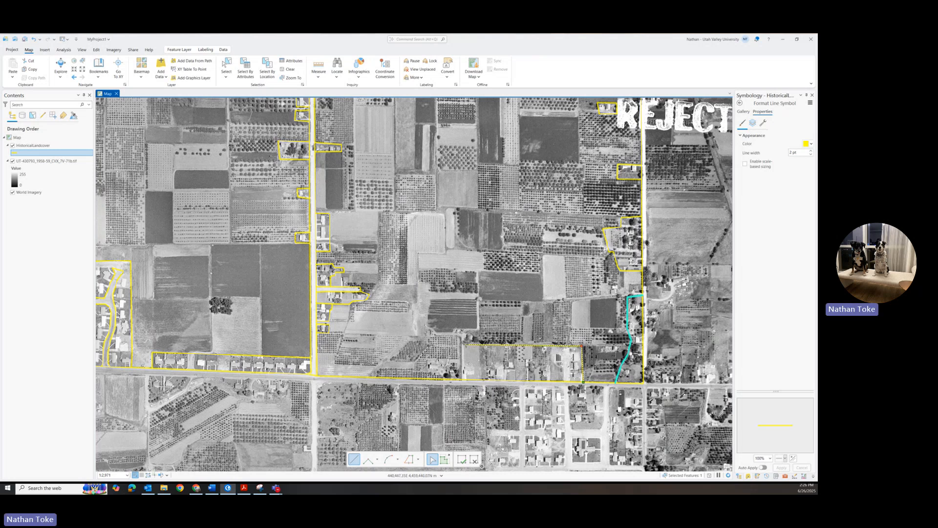
click(478, 328)
click(456, 331)
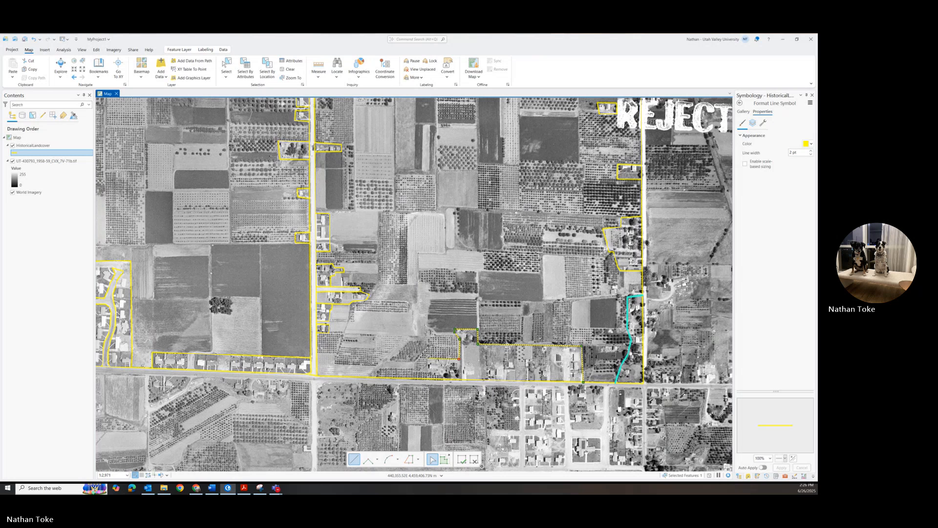
click(426, 358)
click(426, 370)
double_click(444, 378)
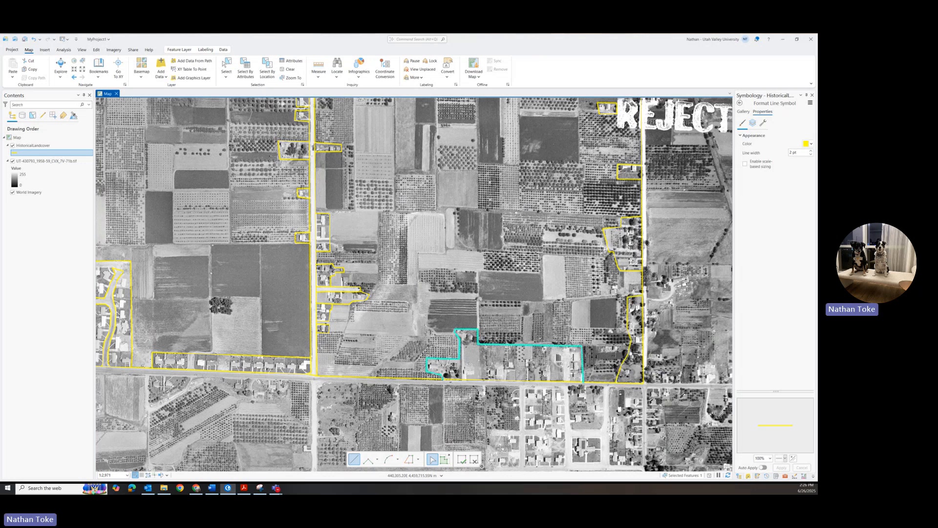
Step: Outline the house lot and adjoining small boundary south of the northern road, between the western and middle north-south roads
drag(337, 259, 680, 384)
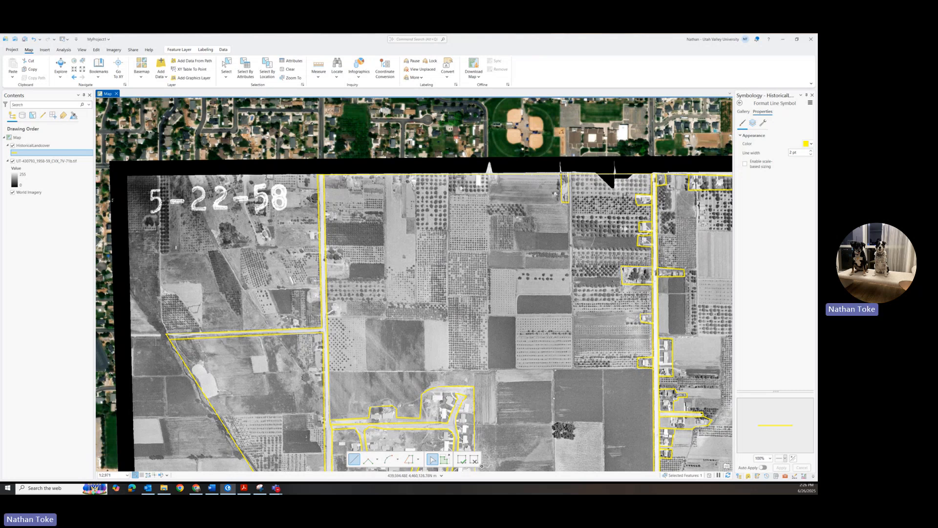
click(455, 193)
click(482, 174)
key(F2)
click(467, 174)
click(456, 187)
key(F2)
Step: Outline two rectangular farmhouse lots on the east side of the western north-south road, north of the subdivision
click(324, 211)
click(341, 222)
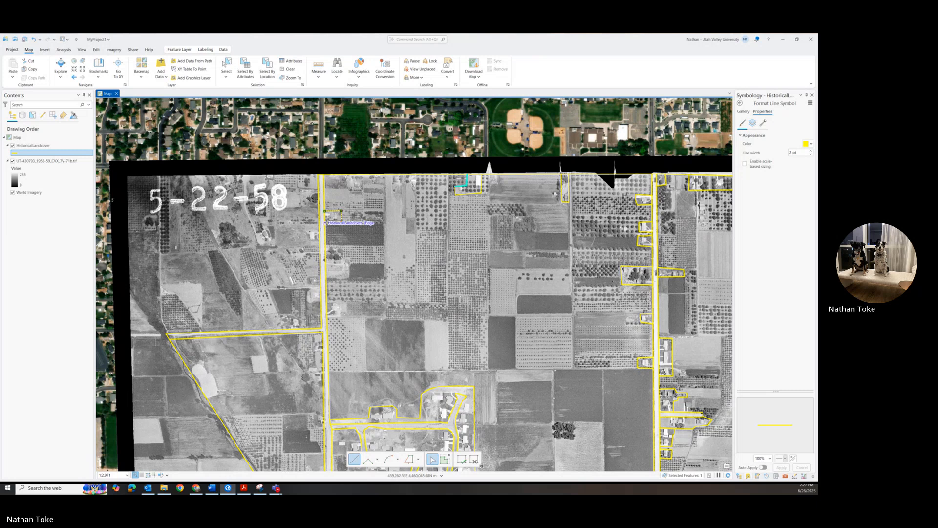
click(324, 222)
key(F2)
click(326, 301)
click(327, 317)
key(F2)
Step: Outline the small house lot on the west side of the western north-south road, opposite the subdivision's entrance street
drag(337, 335, 388, 264)
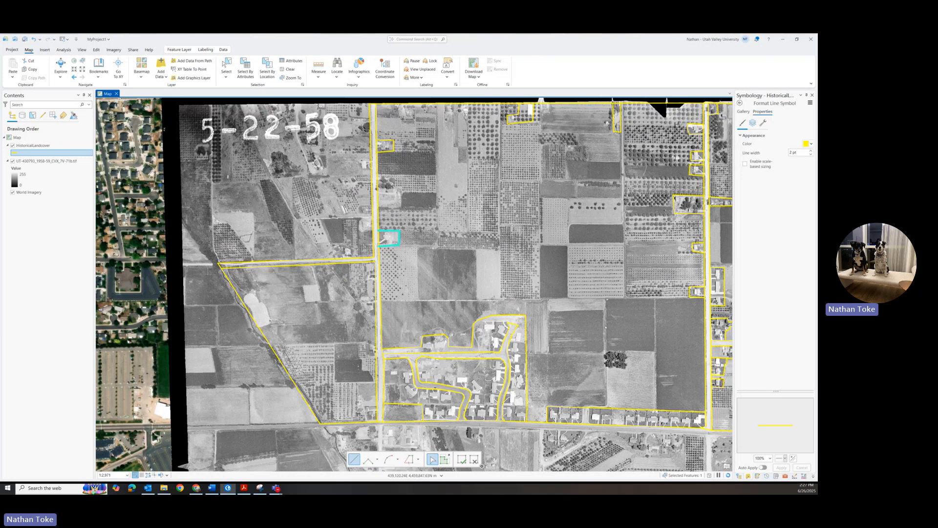
scroll(345, 366, up, 2)
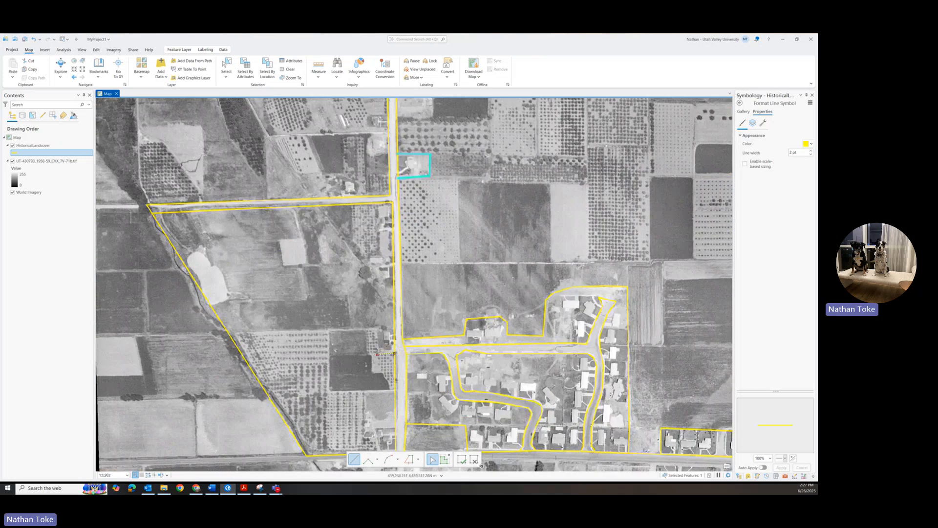
click(378, 330)
double_click(394, 329)
Step: Outline the two house lots on the west side of the western north-south road, just south of the short east-west road
click(392, 232)
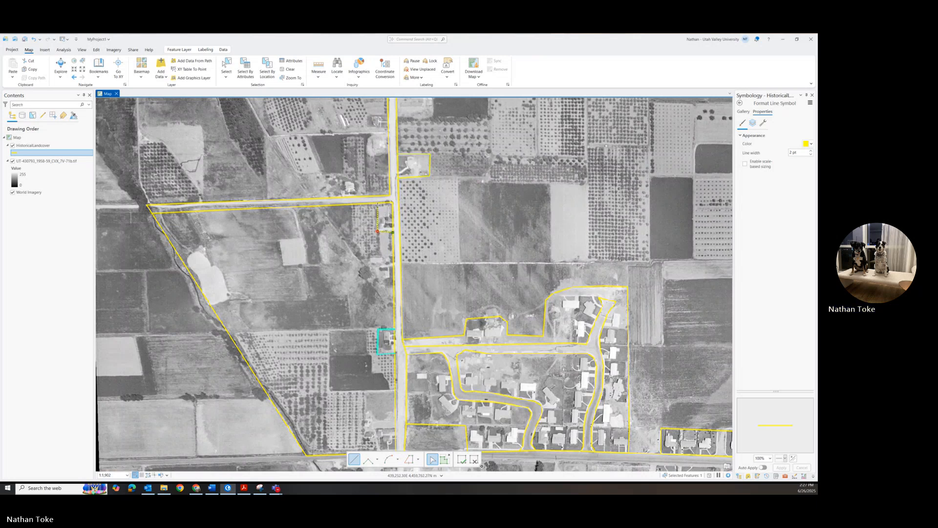
double_click(378, 203)
scroll(381, 276, down, 2)
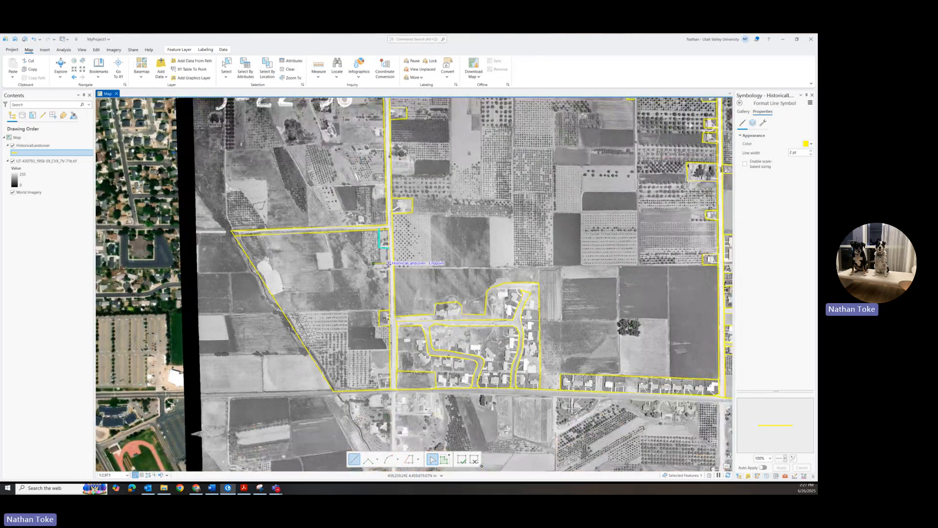
click(373, 263)
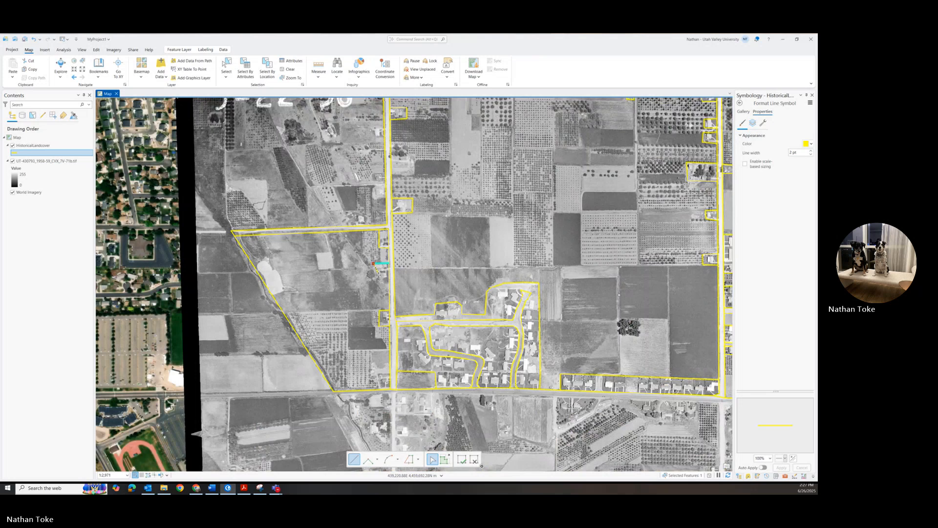
click(378, 278)
double_click(388, 278)
Step: Outline the remaining farmhouse lot on the east side of the western north-south road, between the two lots already outlined there
scroll(372, 318, down, 2)
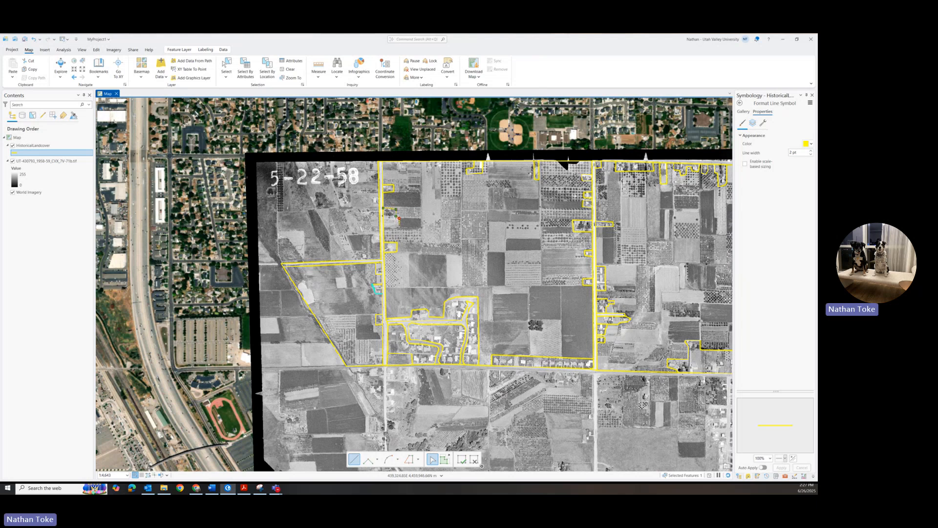
double_click(383, 228)
scroll(489, 195, down, 3)
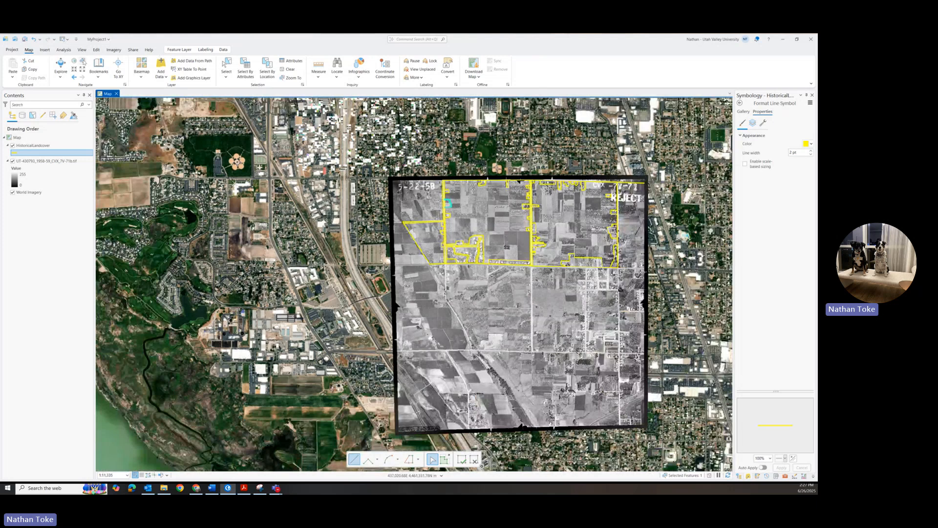
Step: Save all edits to the HistoricalLandcover lines and clear the feature selection
click(96, 49)
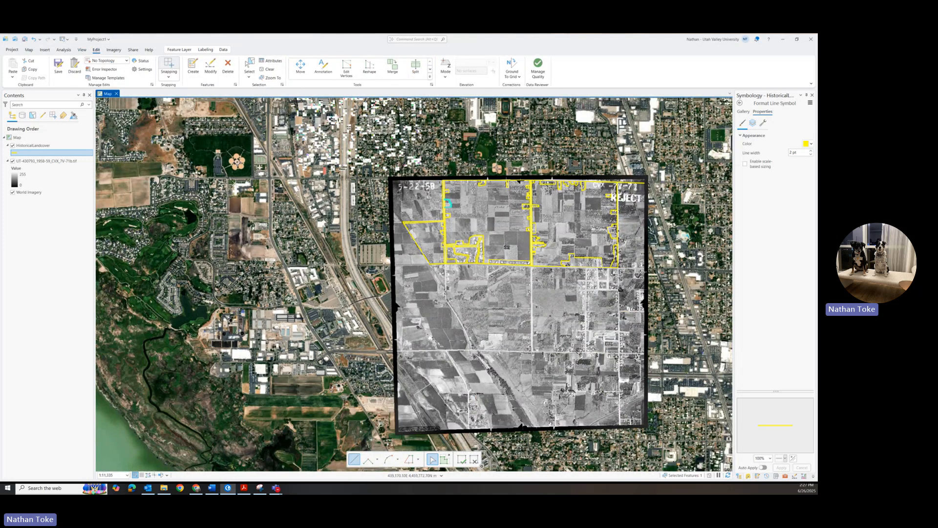
click(59, 65)
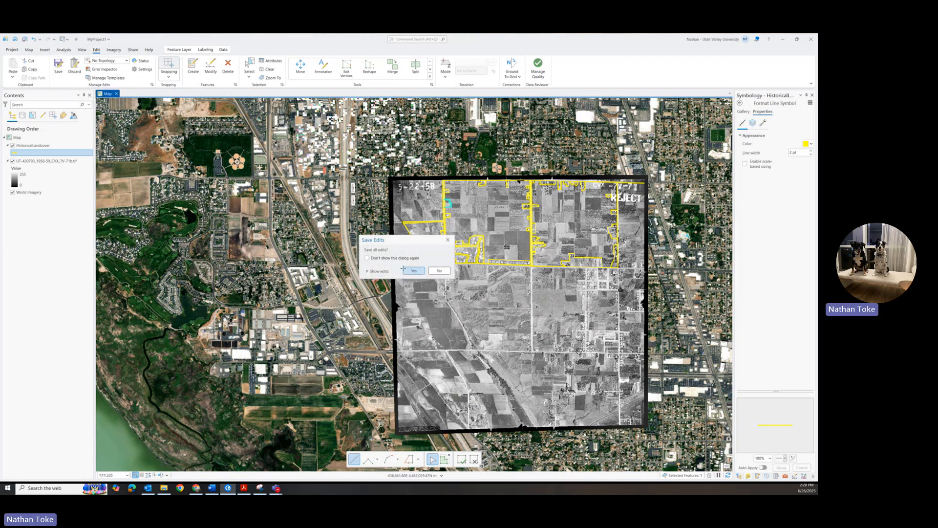
click(413, 270)
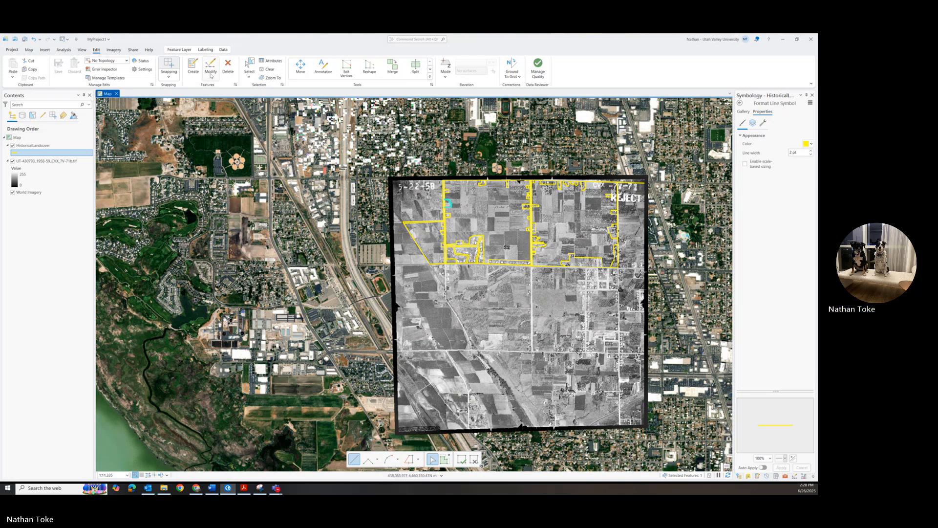
click(267, 69)
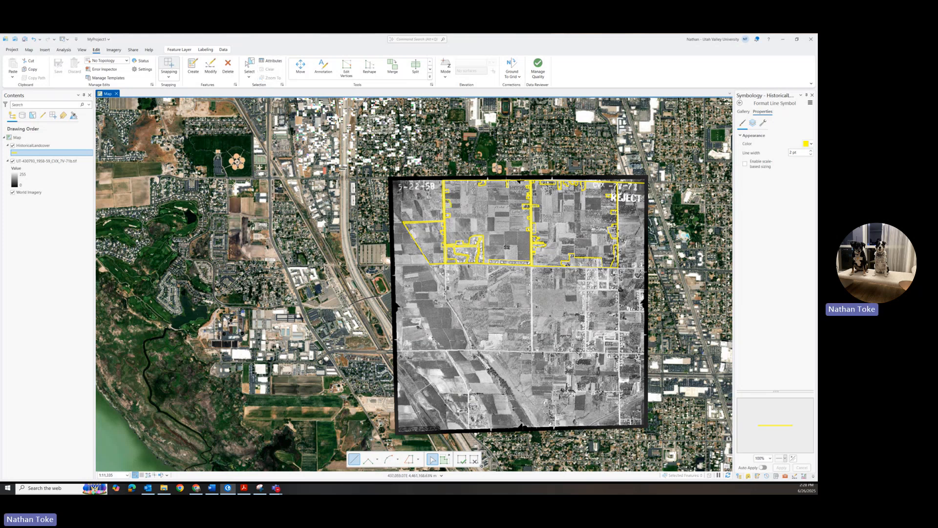
Step: Review the digitized line records in the HistoricalLandcover attribute table, and close the table
right_click(32, 145)
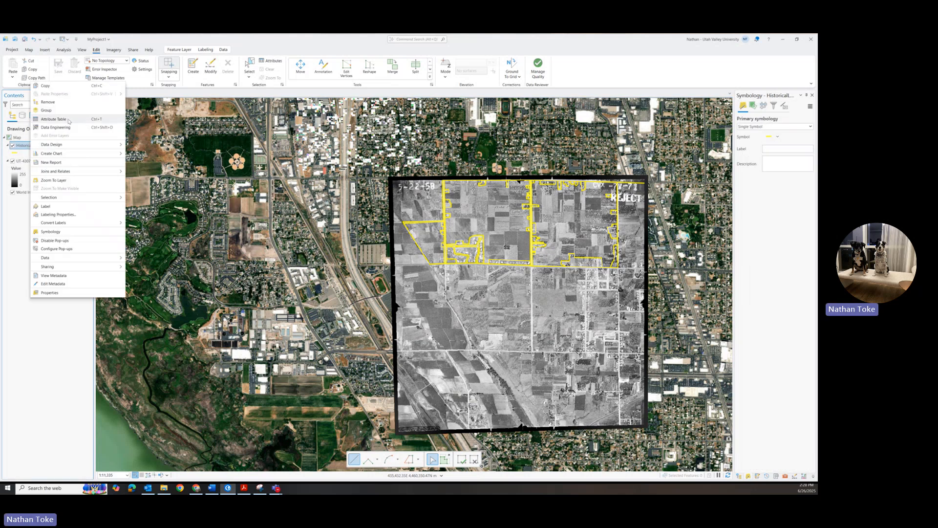
click(54, 119)
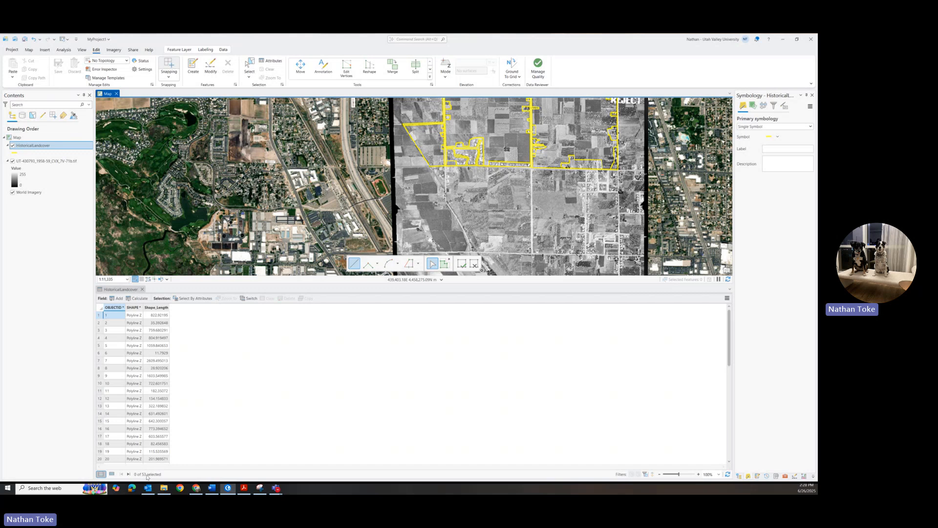
click(142, 289)
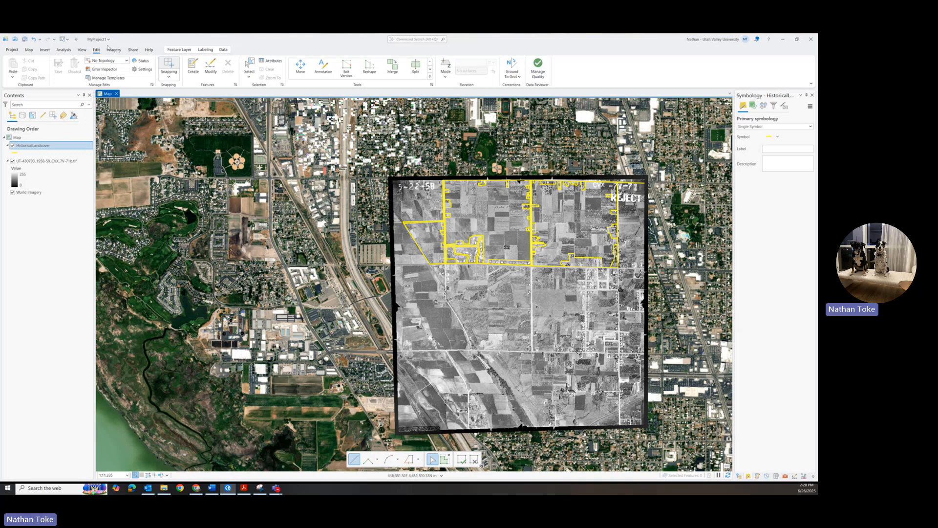
Step: Show the full set of geoprocessing toolboxes for choosing an analysis tool
click(64, 50)
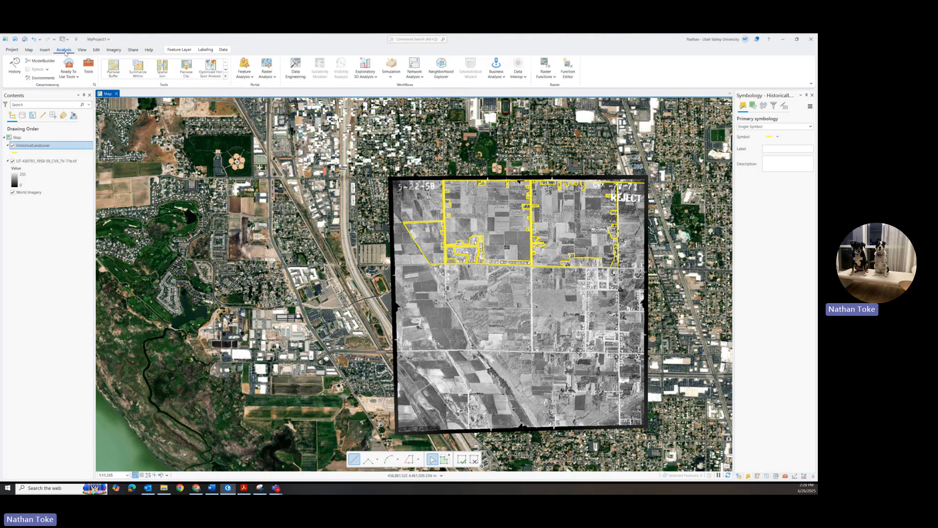
click(88, 66)
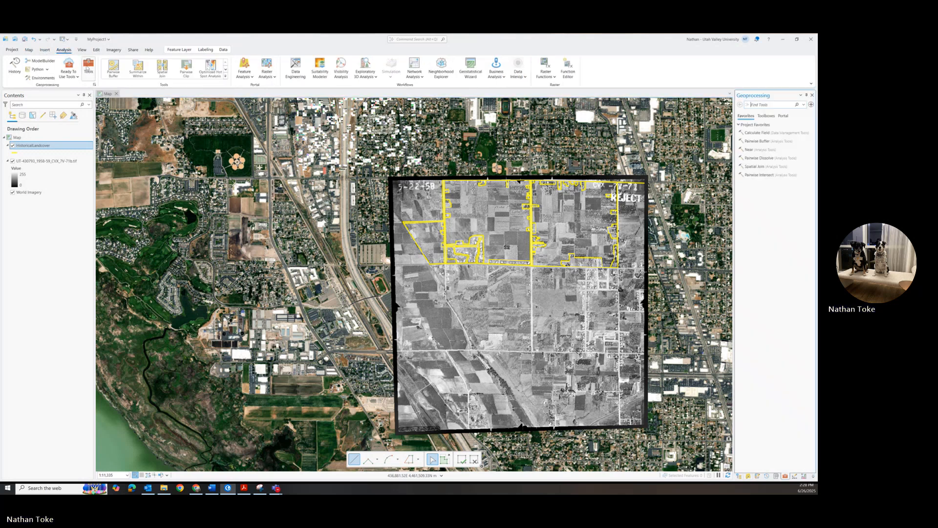
click(766, 116)
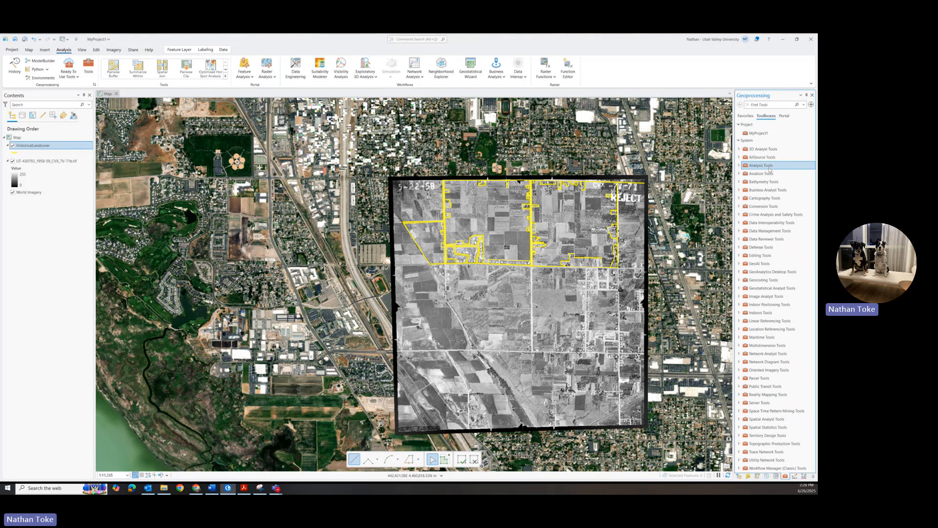
click(739, 207)
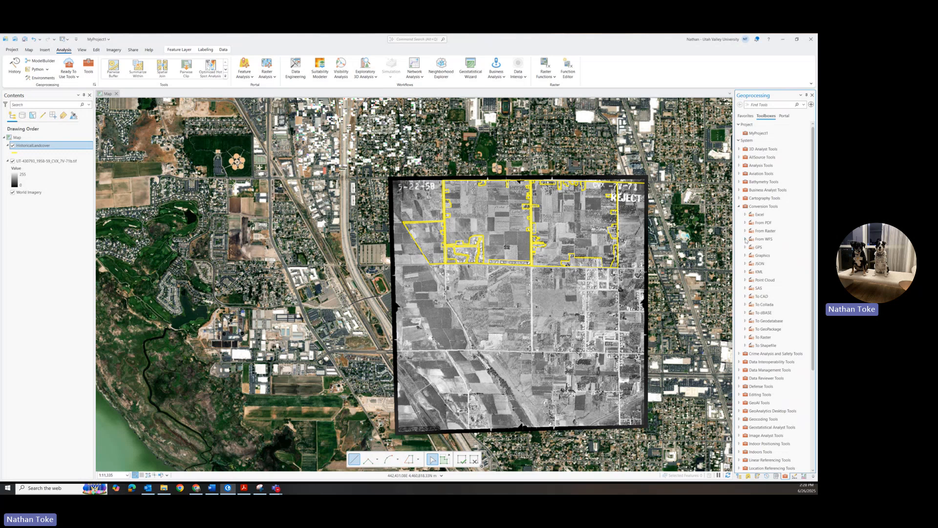
click(755, 222)
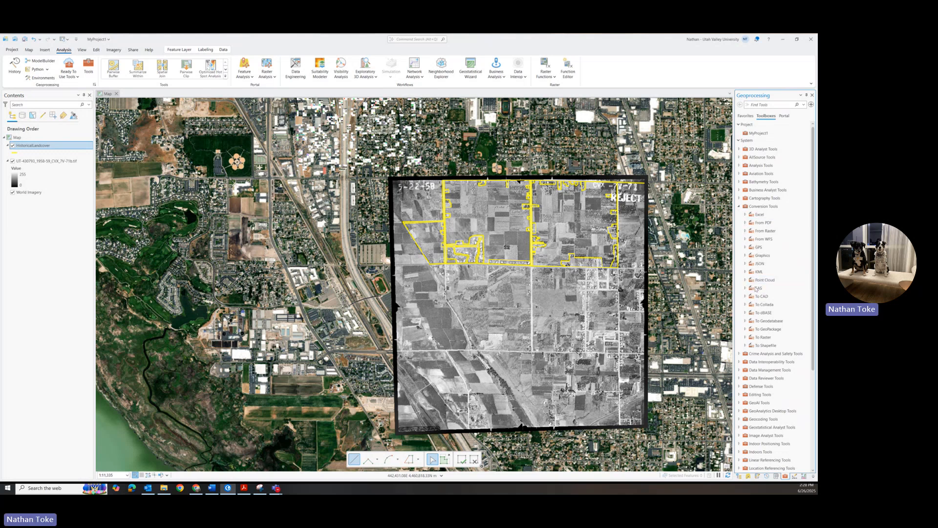
click(746, 346)
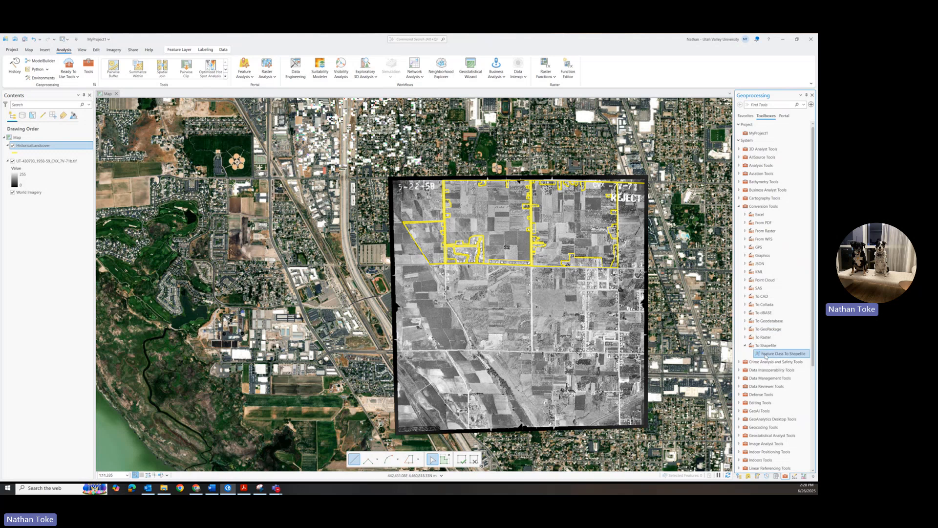
double_click(766, 355)
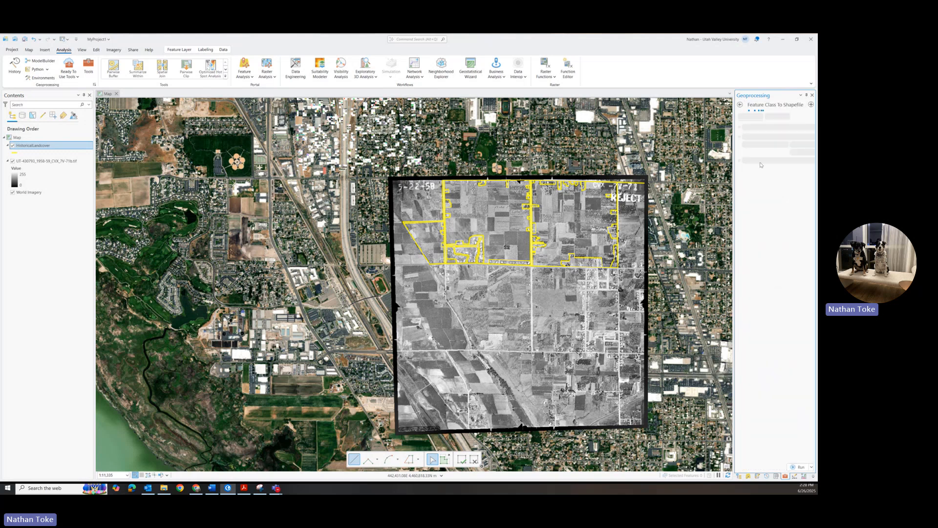
click(771, 132)
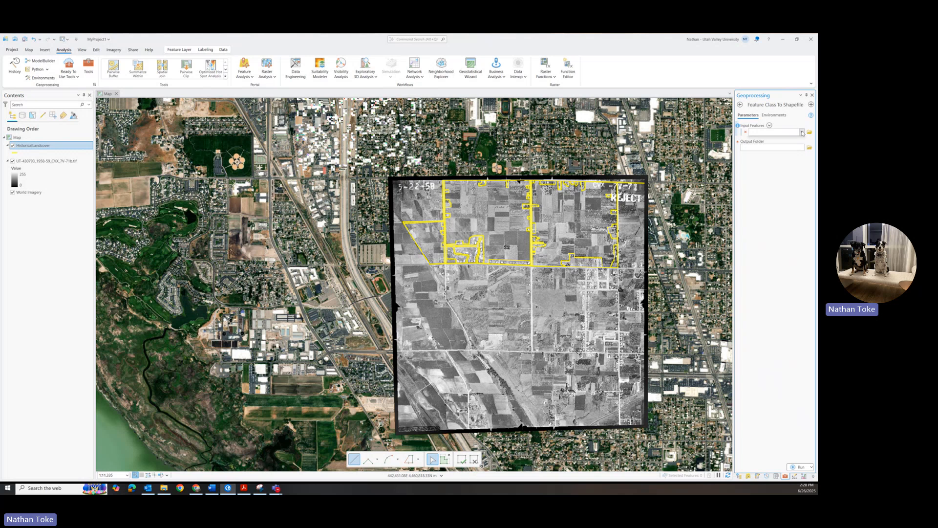
click(775, 141)
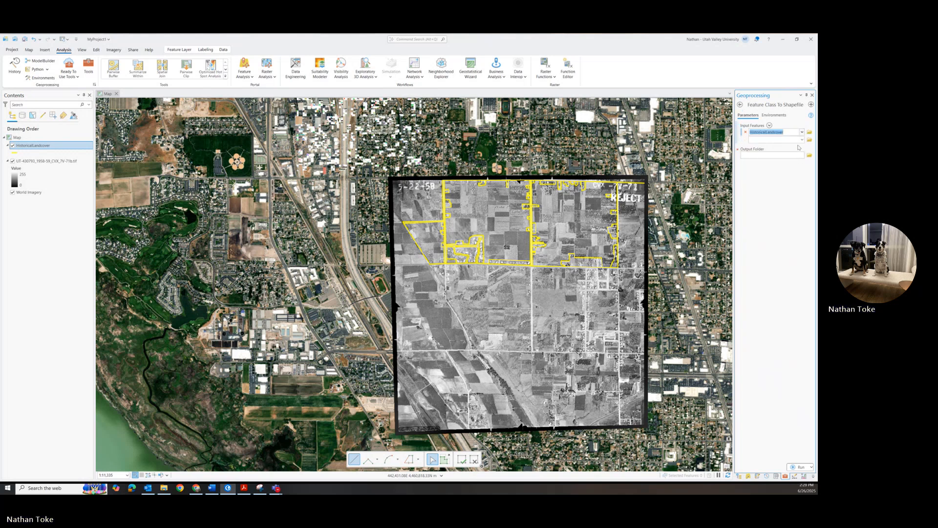
click(741, 105)
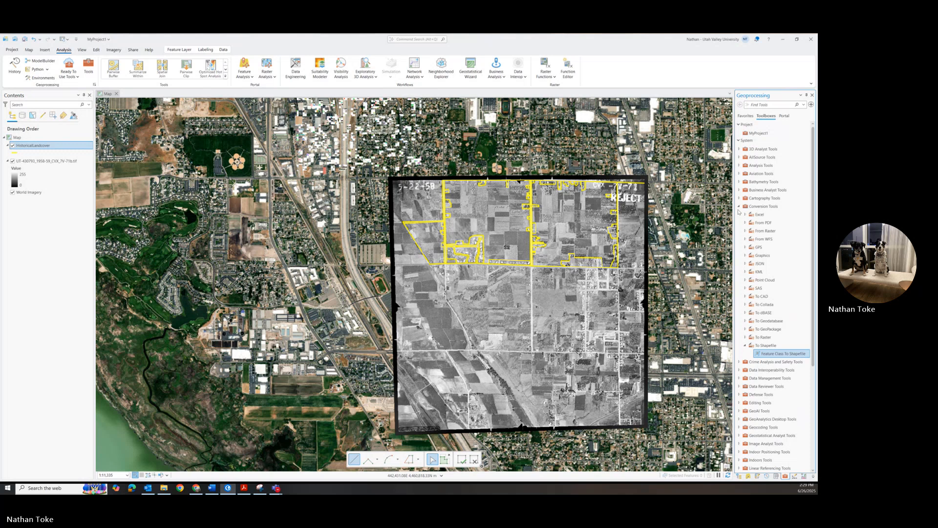
click(740, 207)
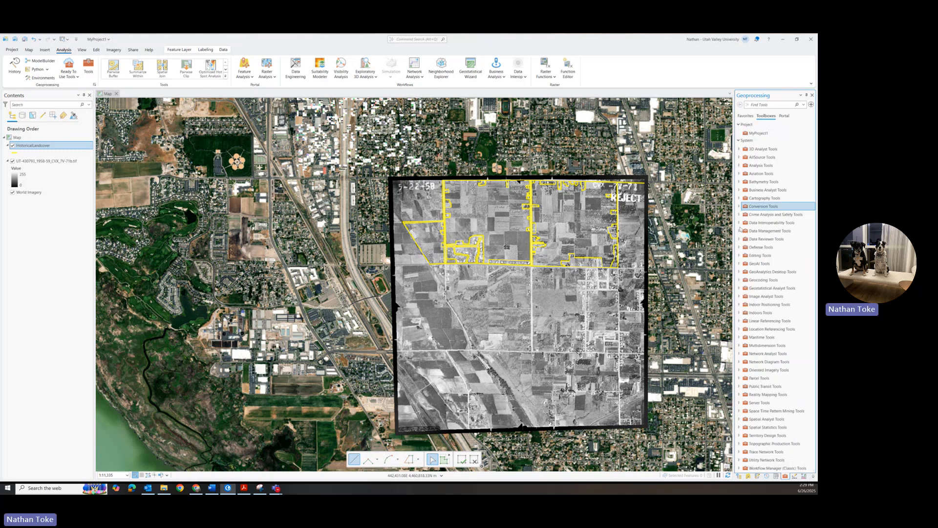
Step: Search the geoprocessing tools for "features to polygon" and open the Feature To Polygon tool from Data Management Tools
click(740, 230)
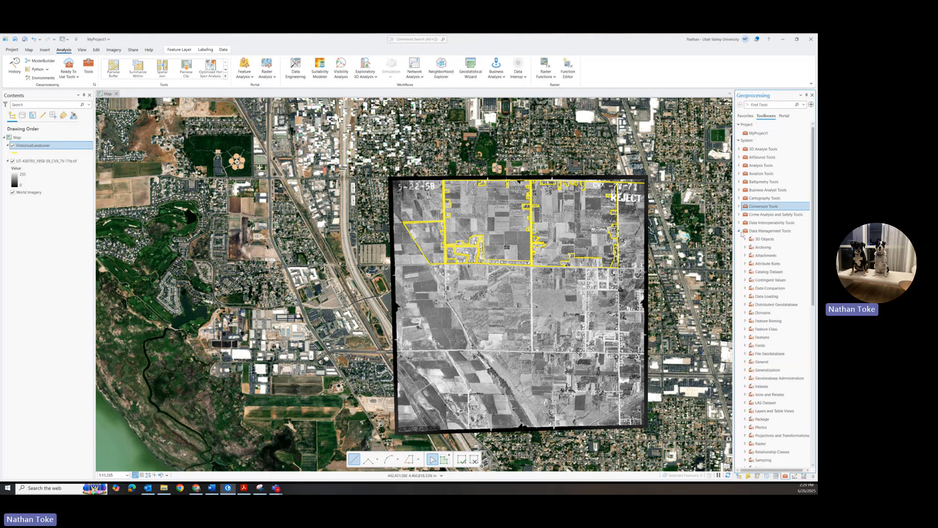
click(745, 329)
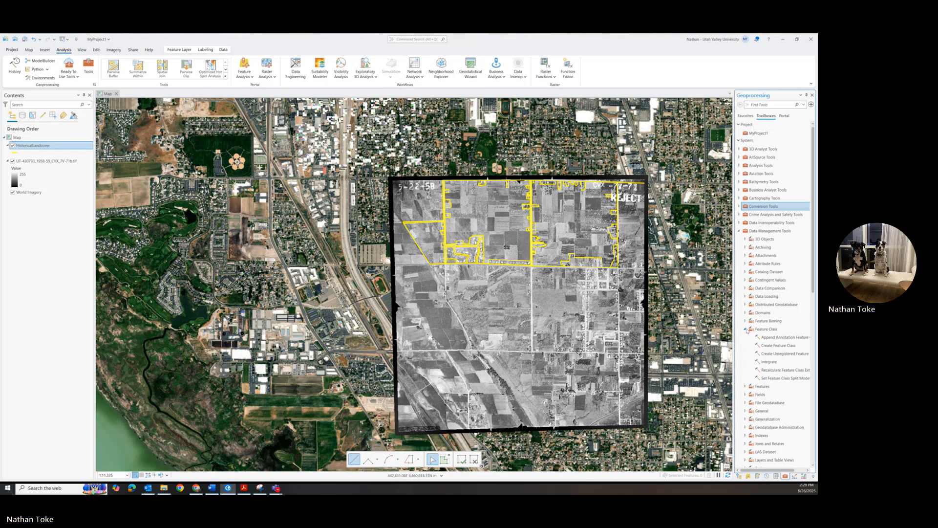
click(746, 329)
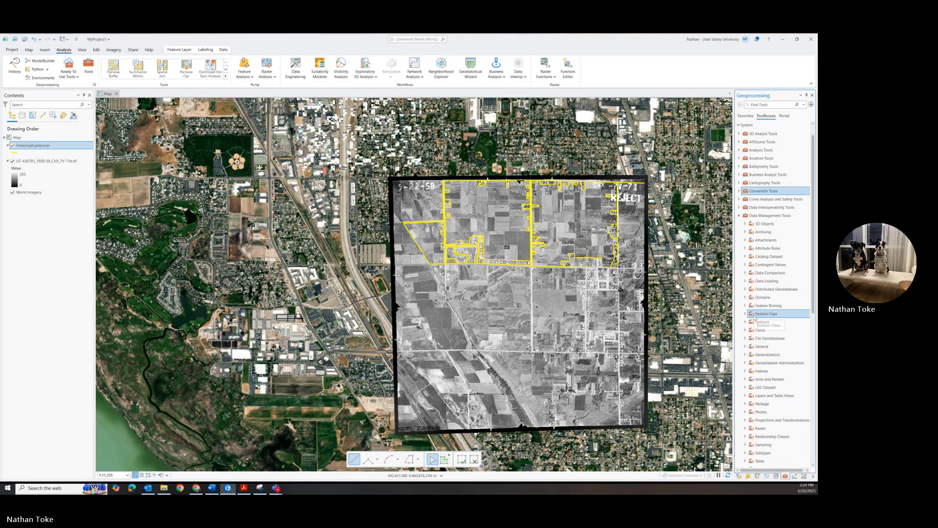
click(761, 106)
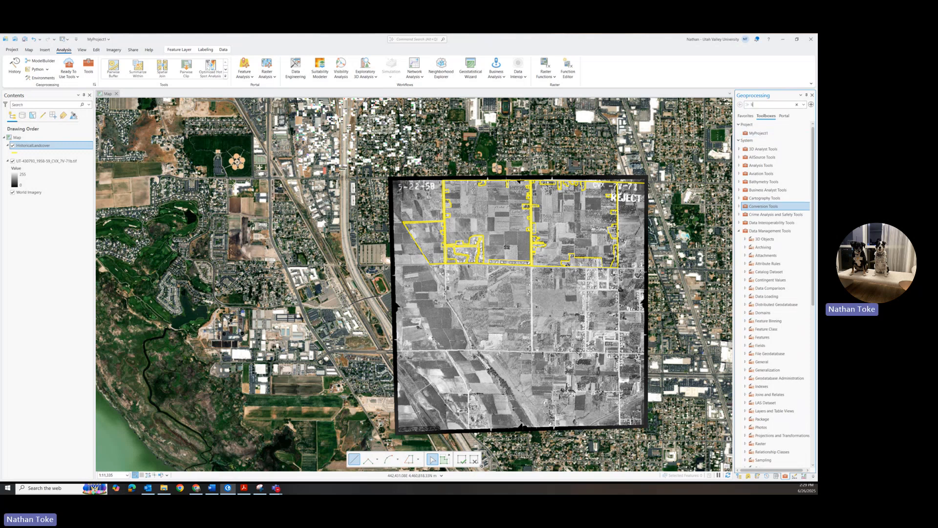
text(features to polygons)
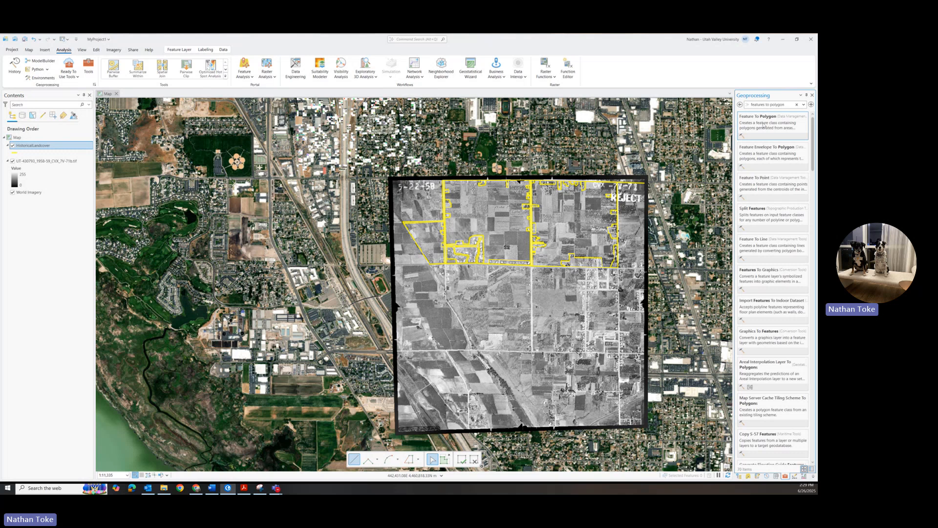
click(764, 125)
click(740, 106)
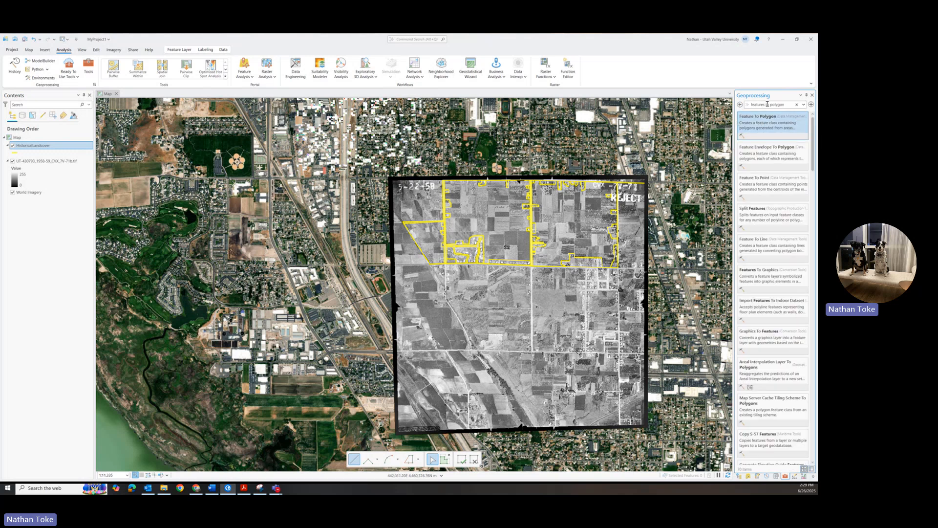
click(797, 116)
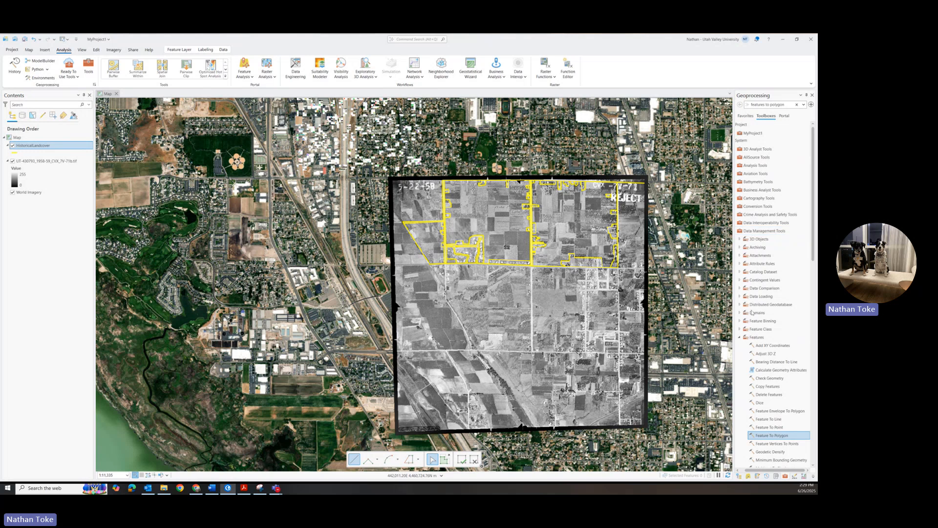
click(781, 436)
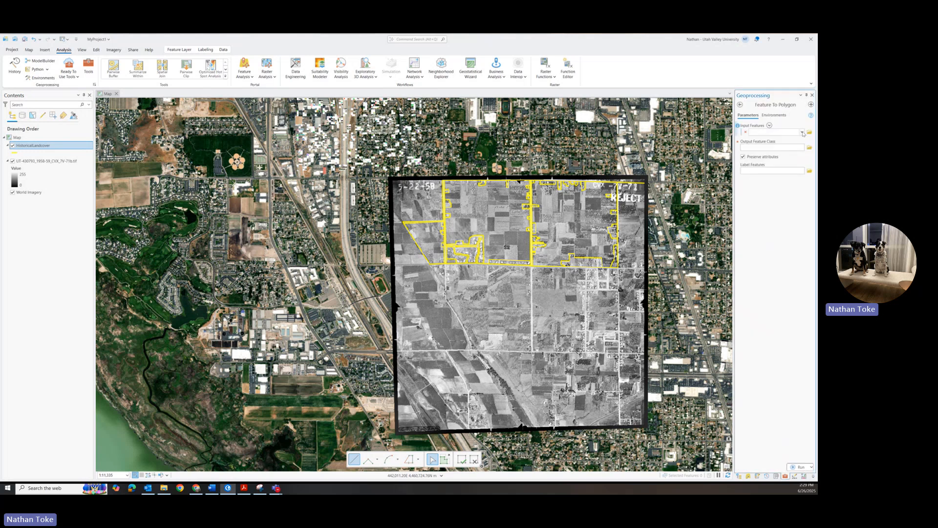
Step: Set HistoricalLandcover as the Feature To Polygon input and name the output feature class HistoricalLand_Polygons
click(802, 132)
click(772, 140)
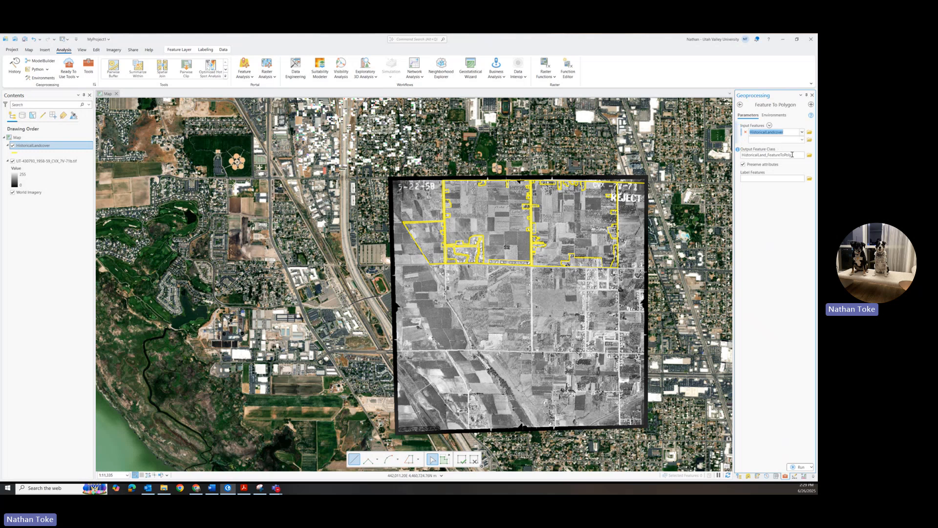
drag(793, 155, 781, 154)
text(Polygons)
Step: Set the output coordinate system to match HistoricalLandcover and run Feature To Polygon
click(776, 116)
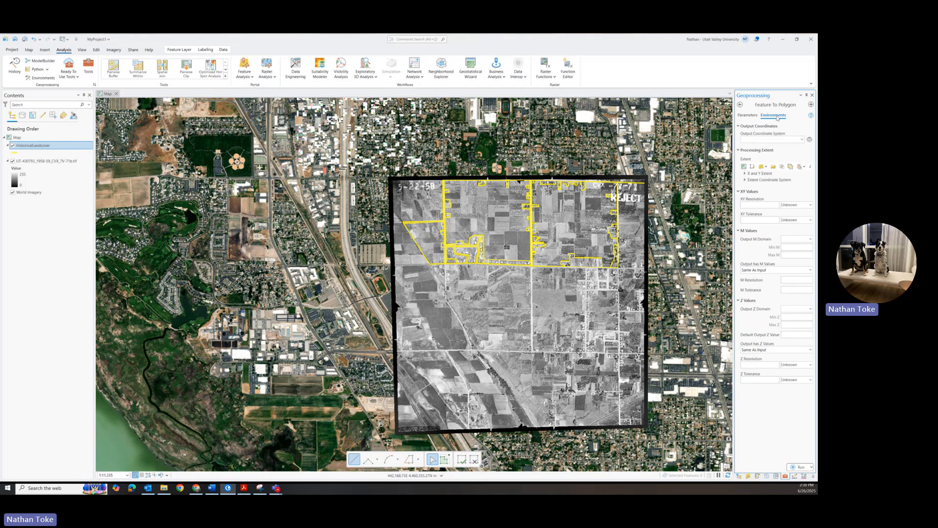
click(772, 140)
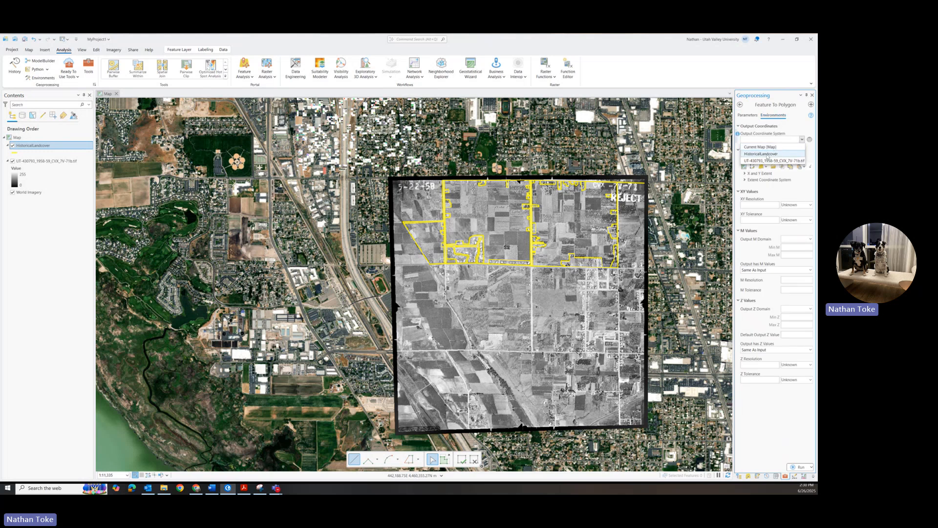
click(765, 154)
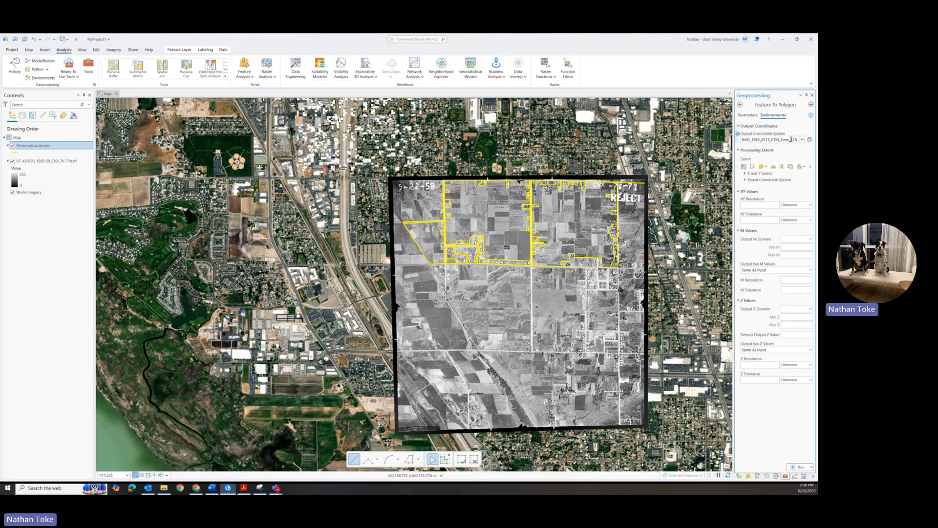
click(748, 115)
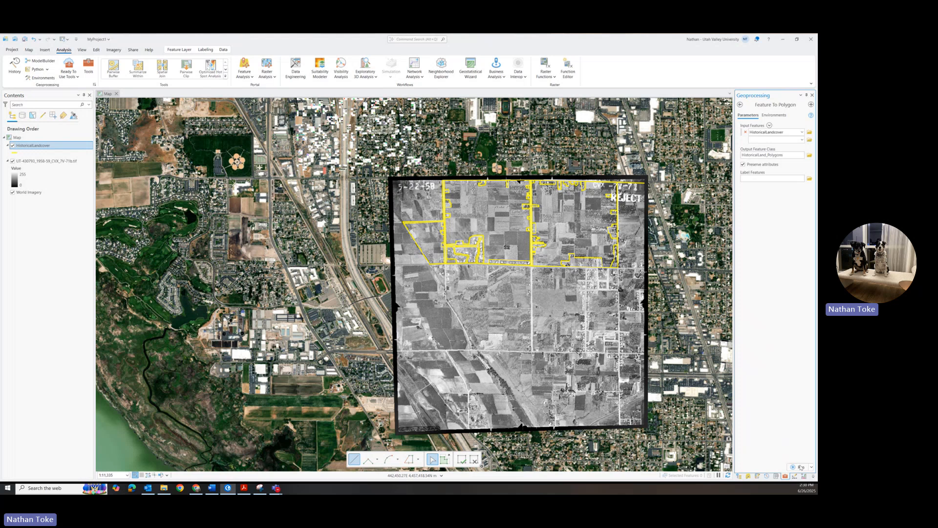
click(801, 467)
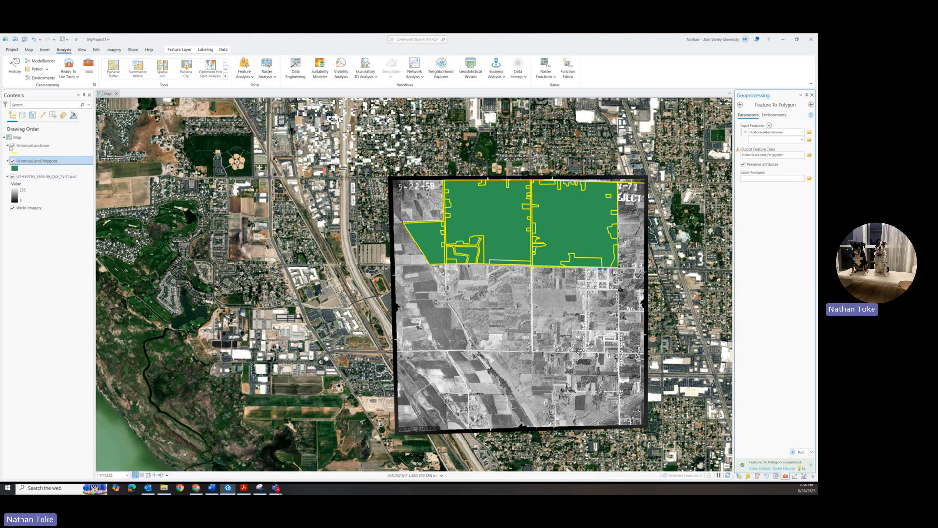
Step: Toggle the HistoricalLandcover line layer to compare it with the new polygons, and leave the lines hidden
click(12, 146)
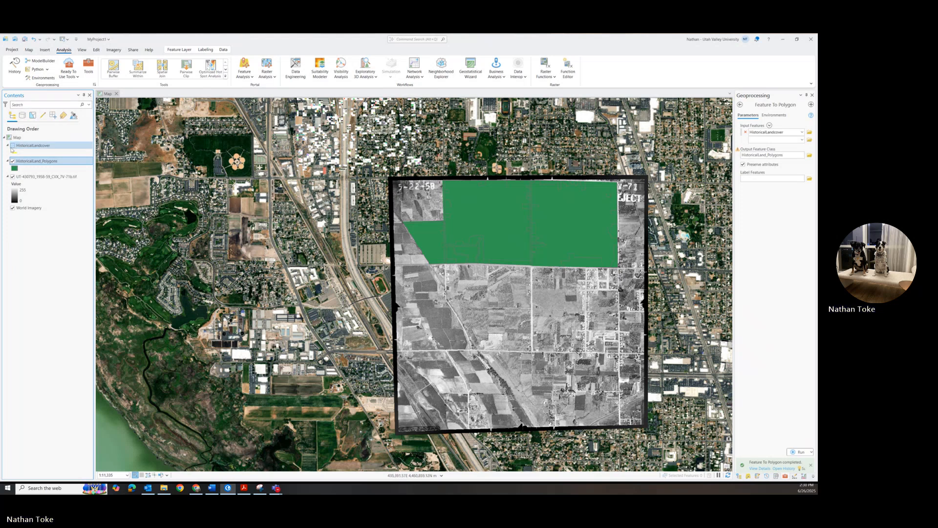
click(12, 145)
click(12, 145)
click(13, 146)
click(12, 146)
click(12, 146)
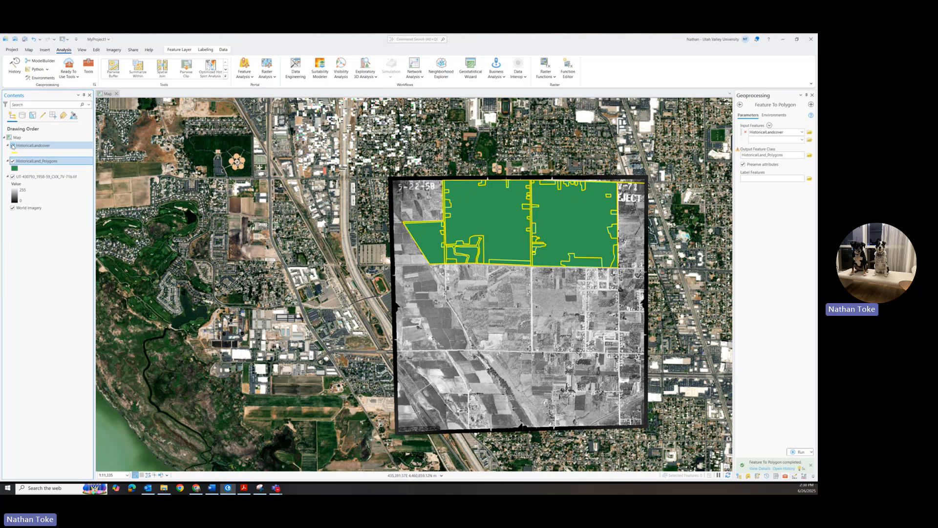
click(12, 146)
click(12, 146)
click(12, 146)
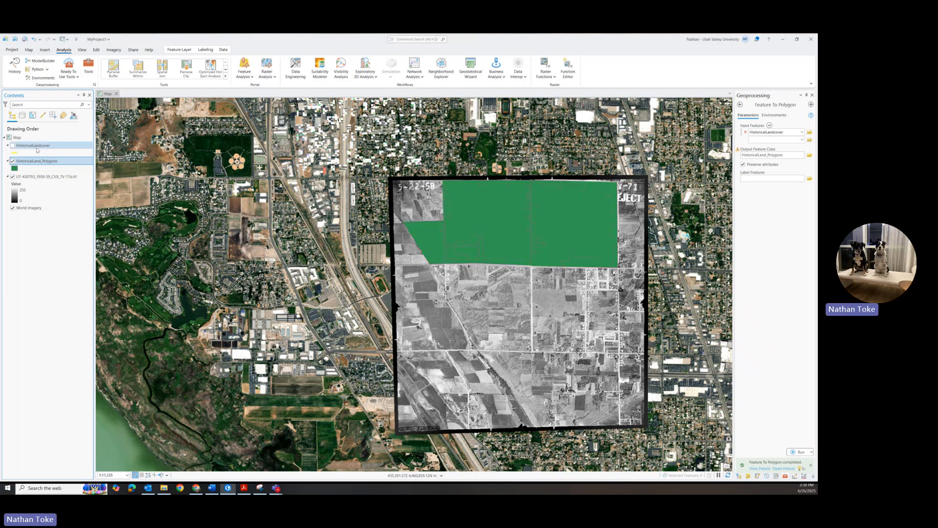
Step: Open the HistoricalLand_Polygons attribute table, sort it by Shape_Area in descending order, and review the records
right_click(28, 161)
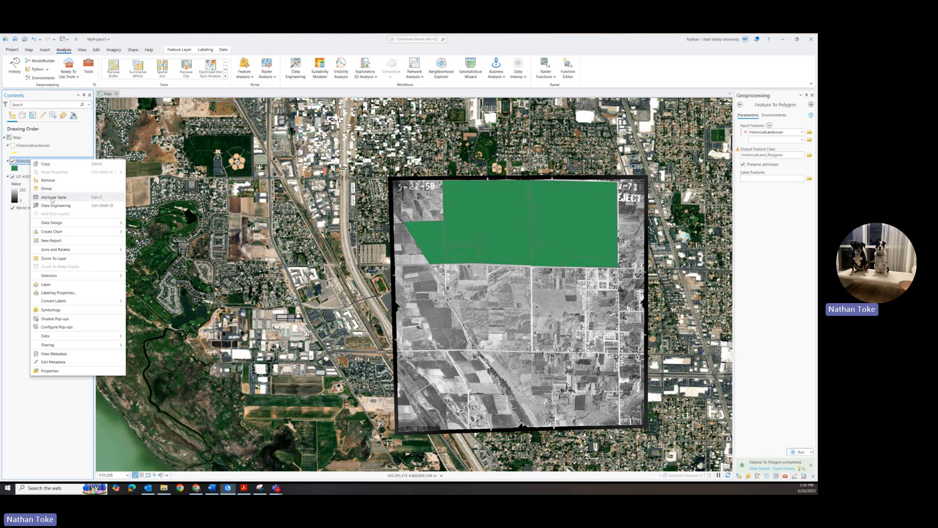
click(52, 198)
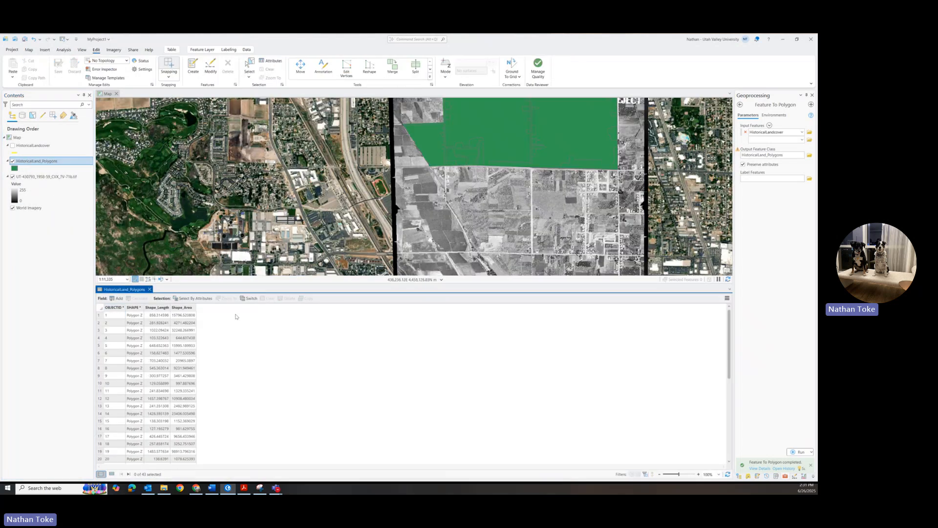
right_click(179, 309)
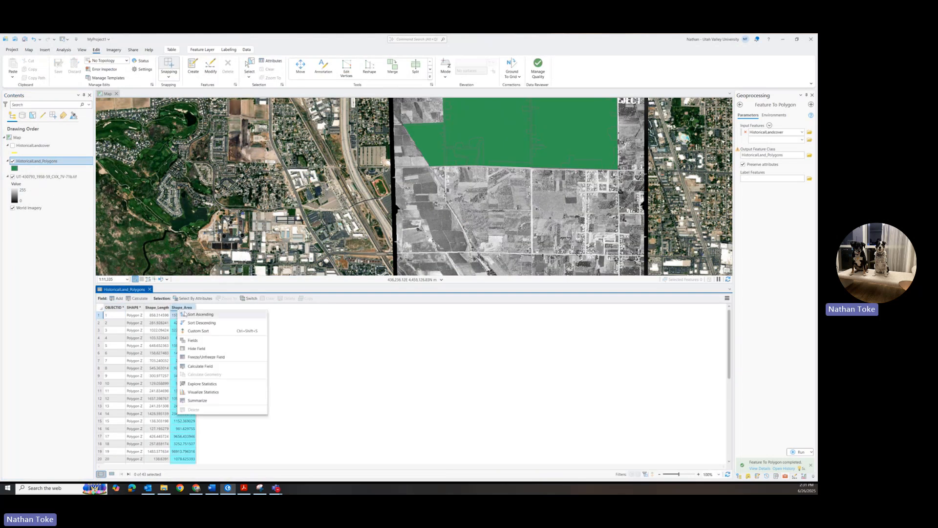
click(198, 323)
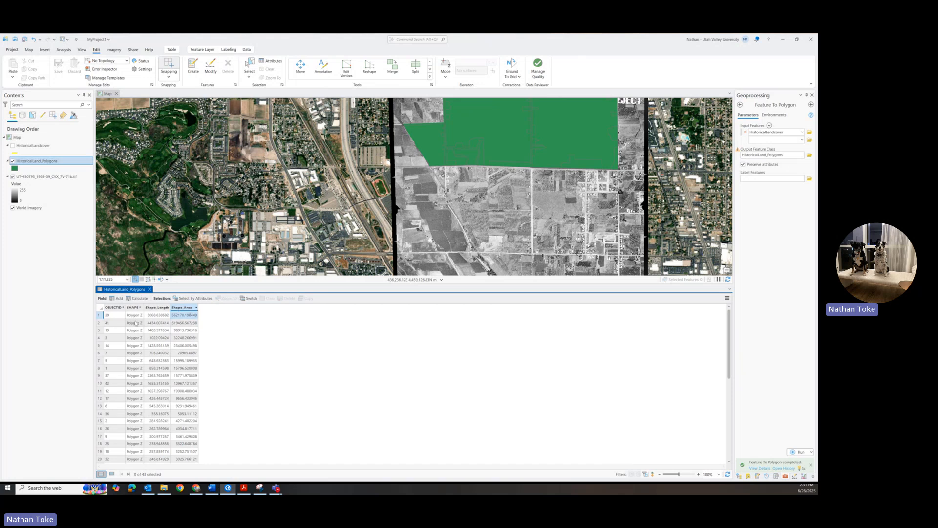
scroll(116, 460, down, 8)
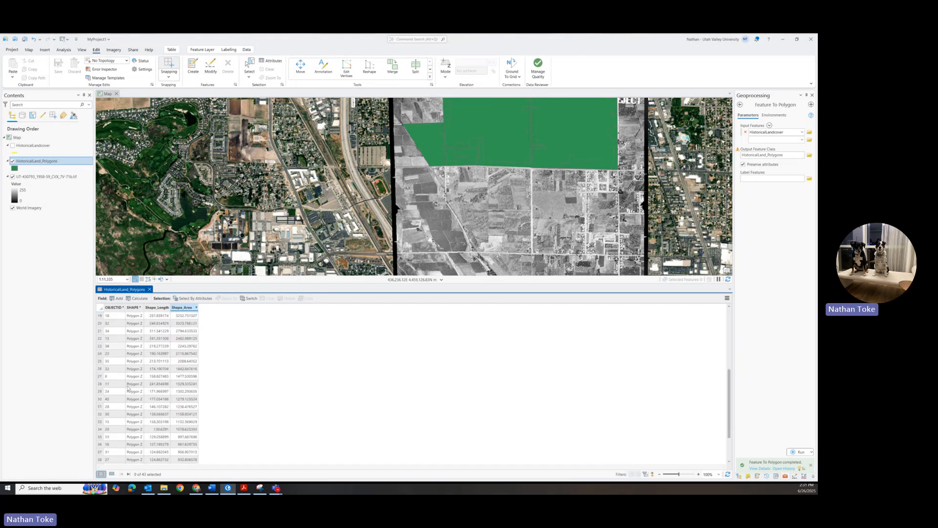
scroll(127, 439, up, 8)
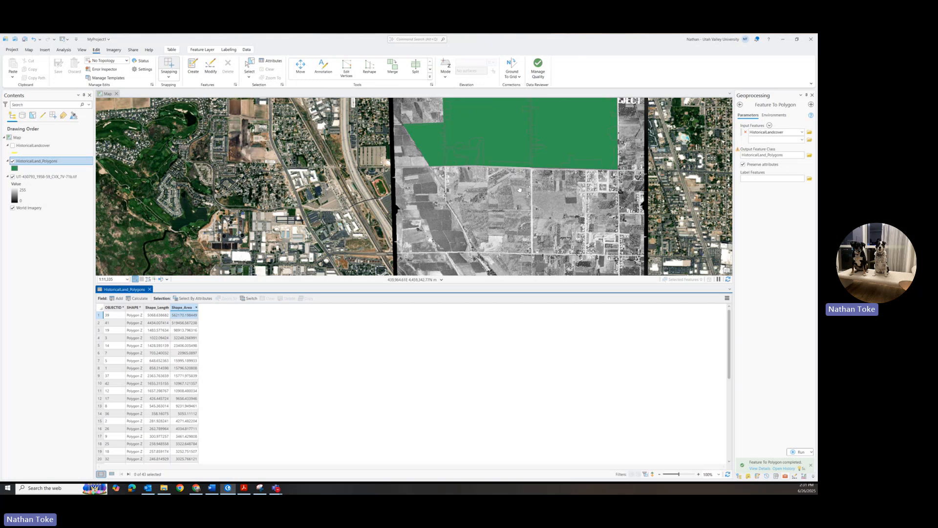
Step: Add a Text field named Class to HistoricalLand_Polygons and save the field changes
drag(521, 190, 503, 248)
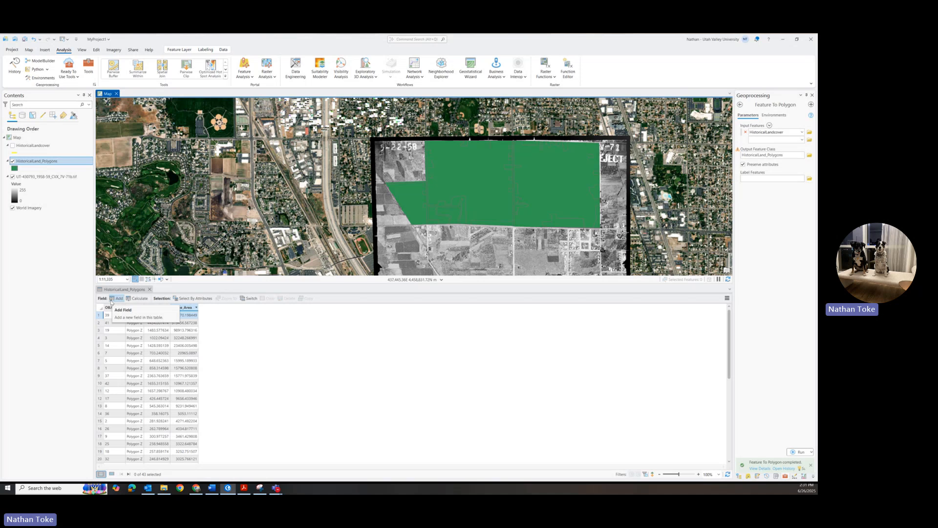
click(111, 301)
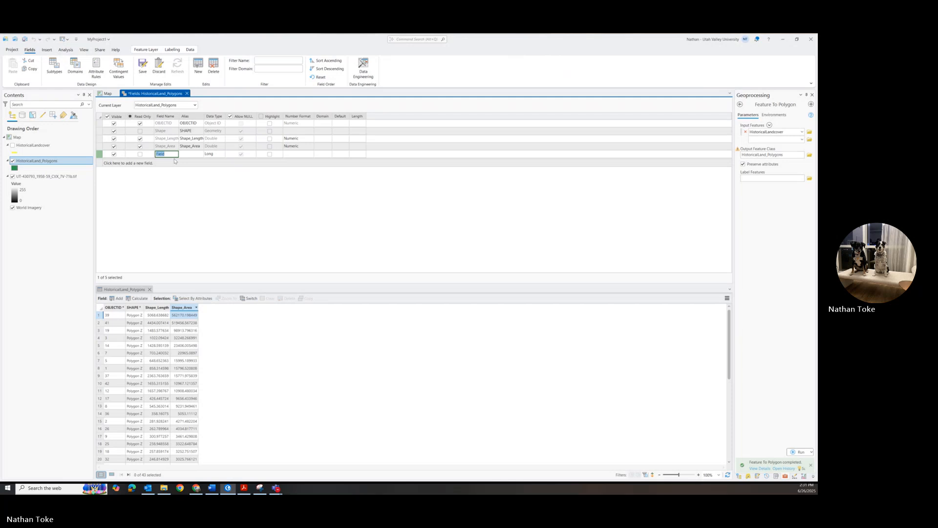
text(C)
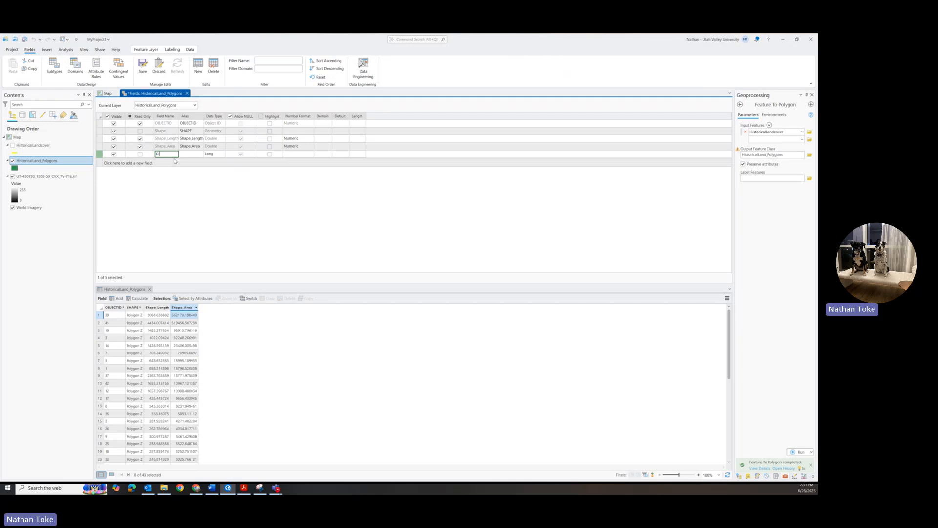
text(lass)
click(211, 155)
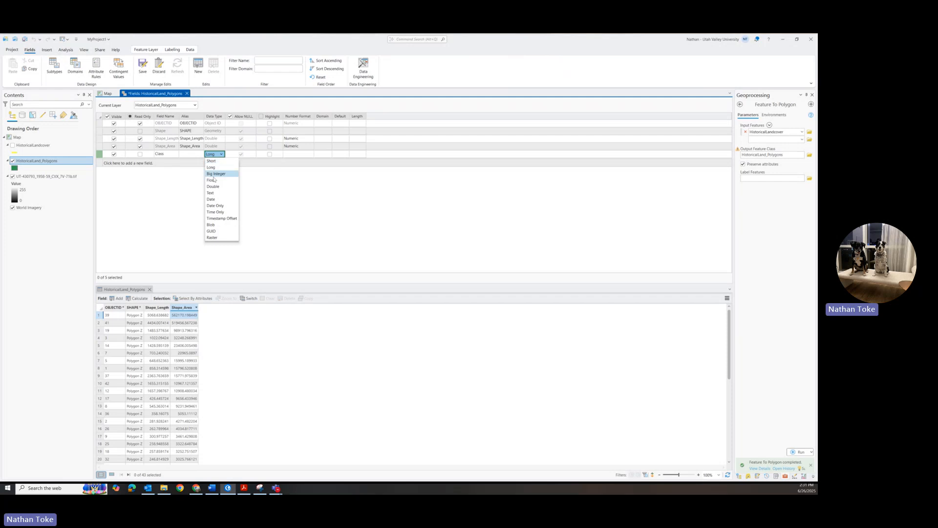
click(211, 193)
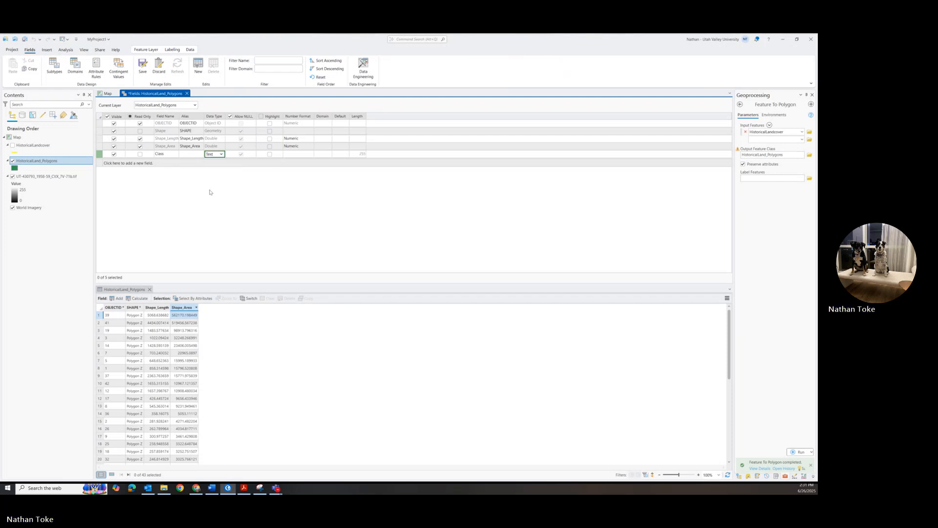
click(142, 68)
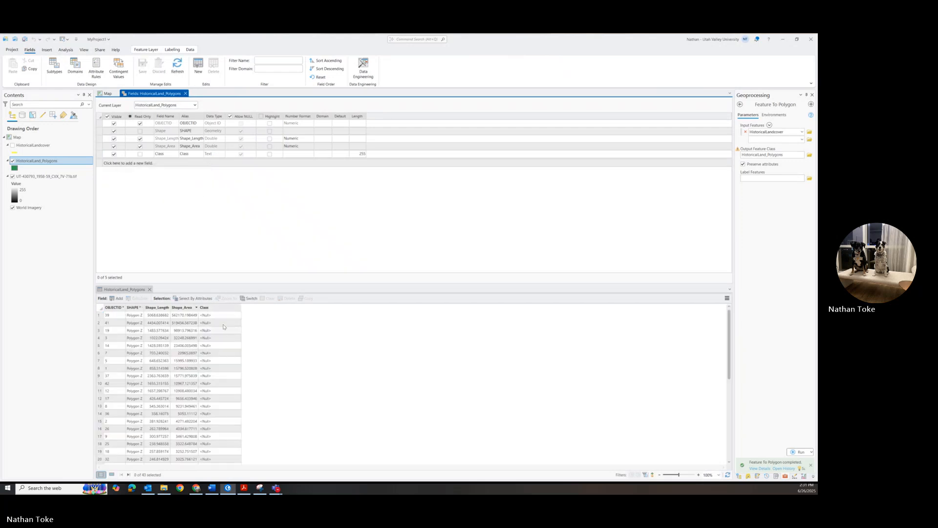
Step: Select the small polygon on the northwestern edge of the digitized area in the map and set its Class to Development
click(182, 308)
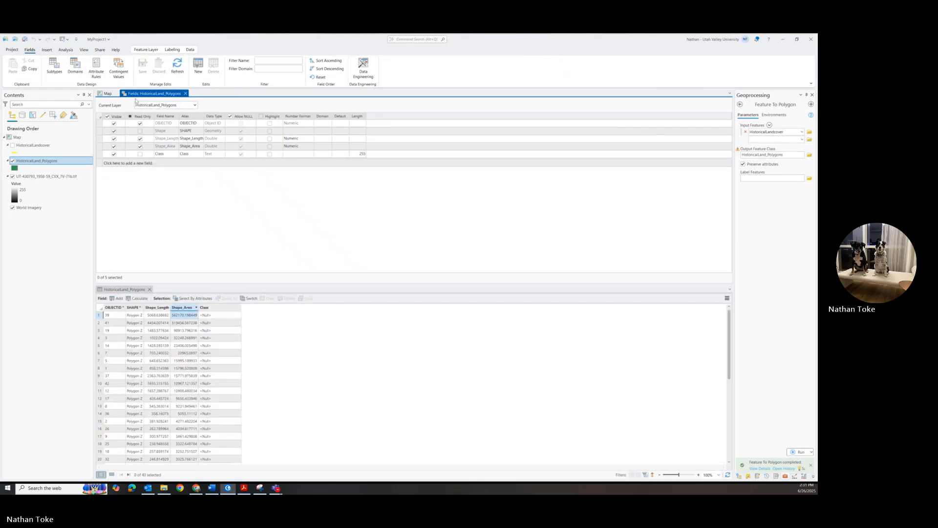
click(107, 93)
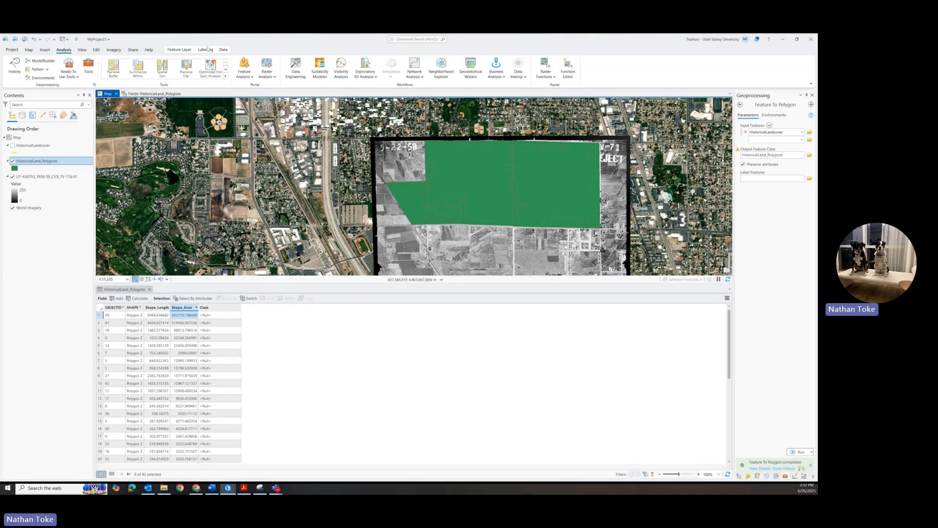
click(44, 50)
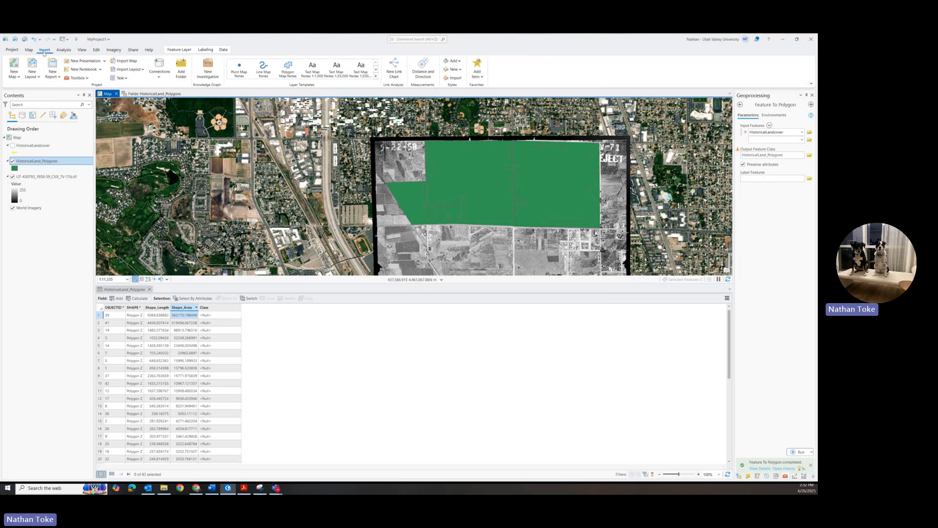
click(430, 166)
click(29, 50)
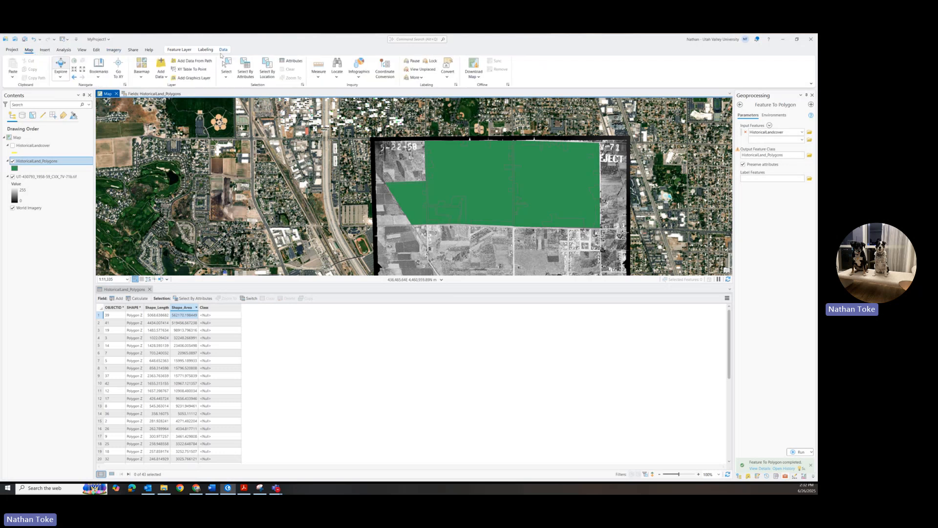
click(431, 166)
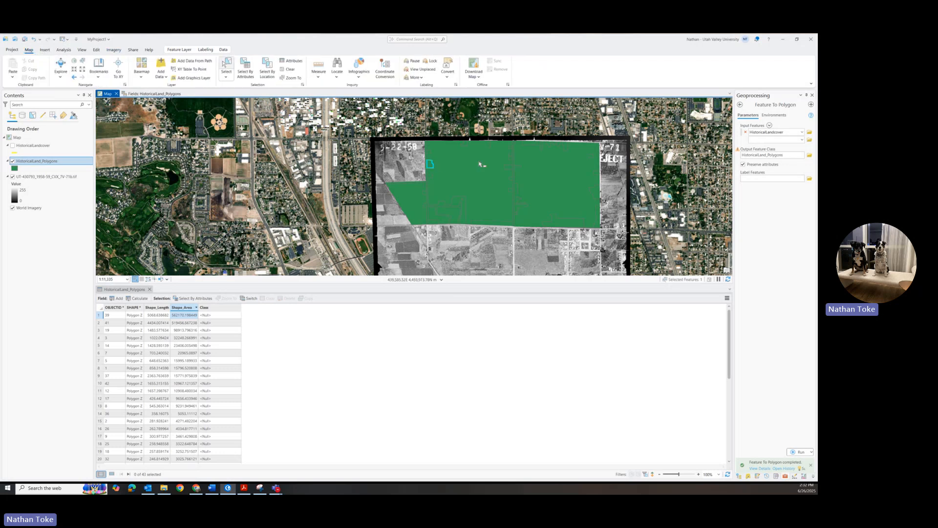
double_click(207, 429)
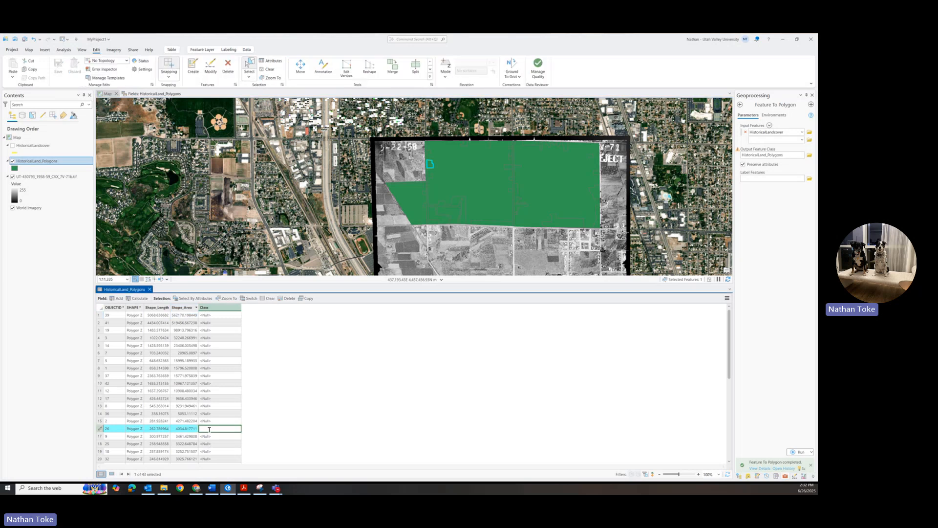
text(Dev)
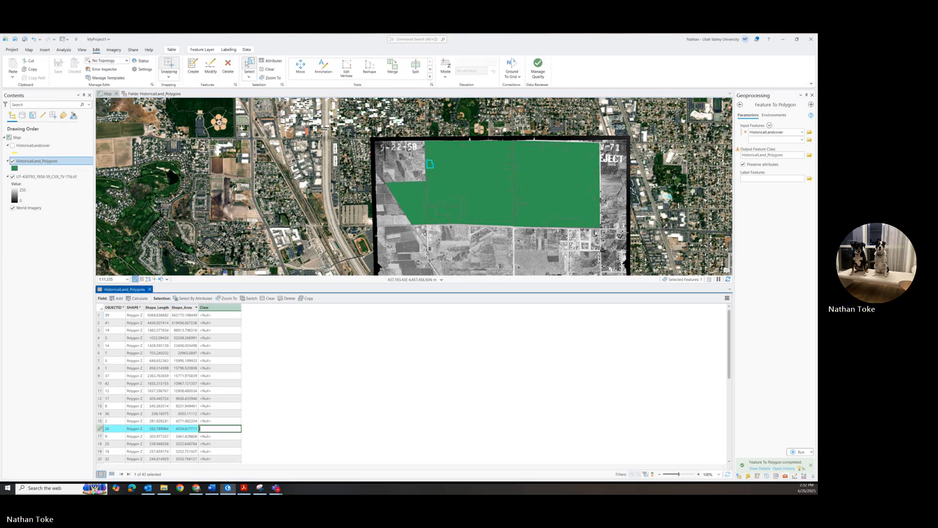
text(elopment)
click(209, 432)
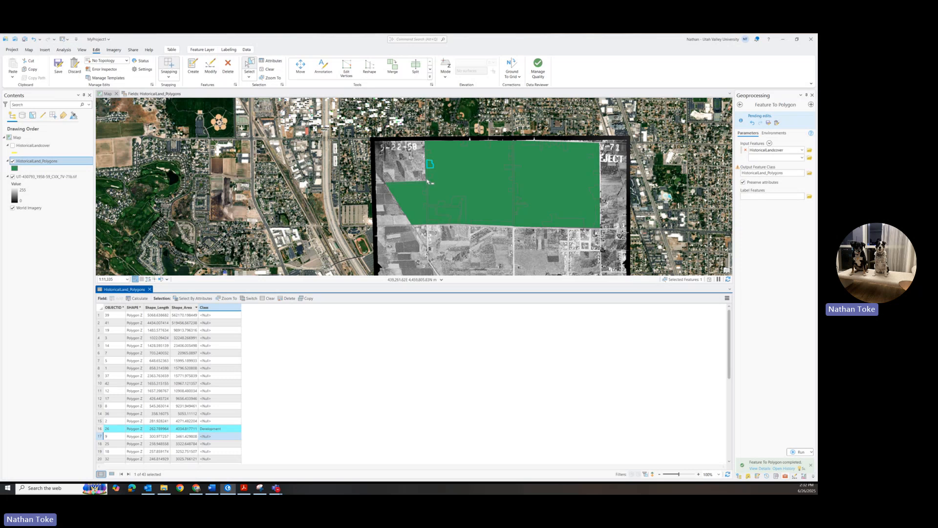
Step: Select the western road polygon, set the selection combination mode to add to the current selection, and add the branching road polygon to the southwest
click(428, 182)
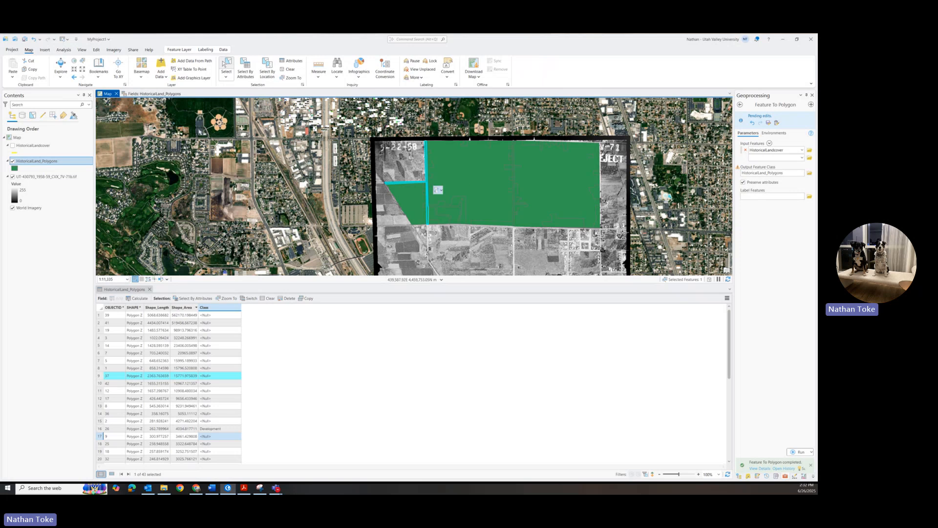
click(302, 85)
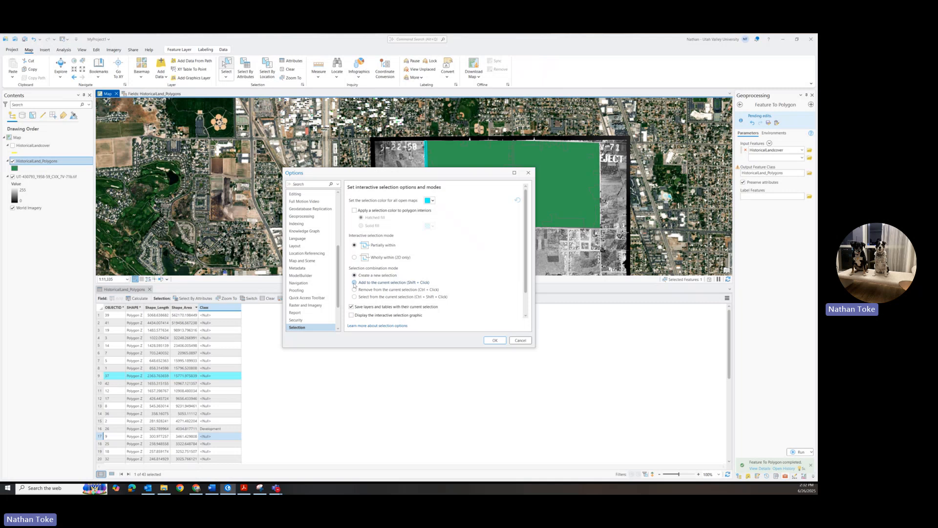
click(495, 340)
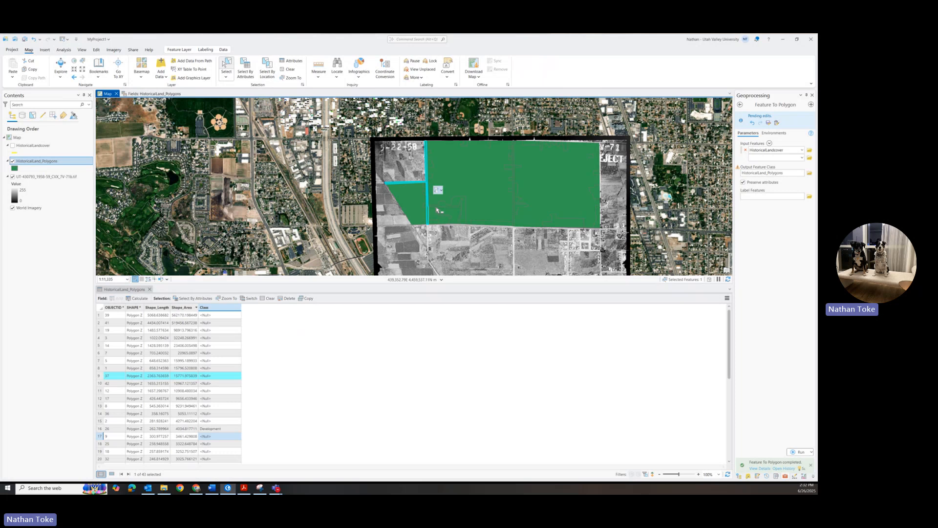
click(447, 217)
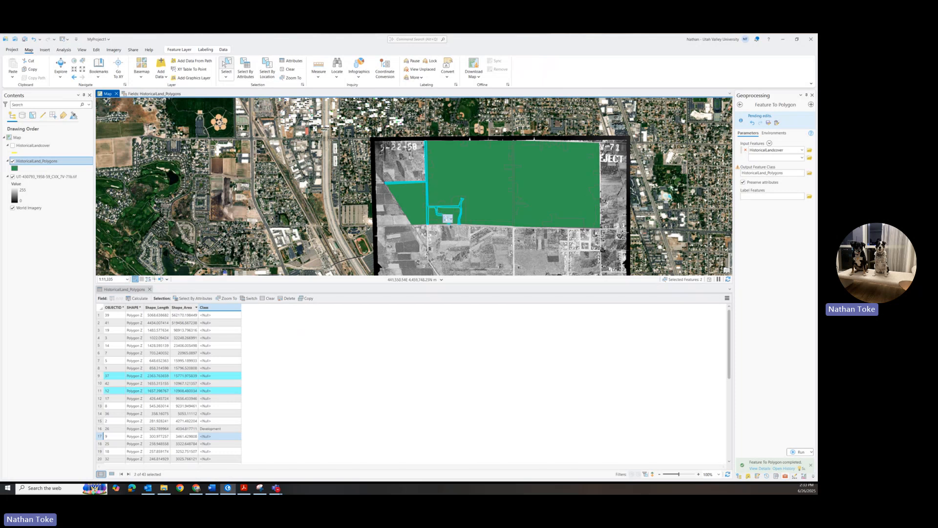
Step: Add the small square polygon near the southern edge to the selection and take it out again using the remove-from-current-selection mode
shift+click(515, 212)
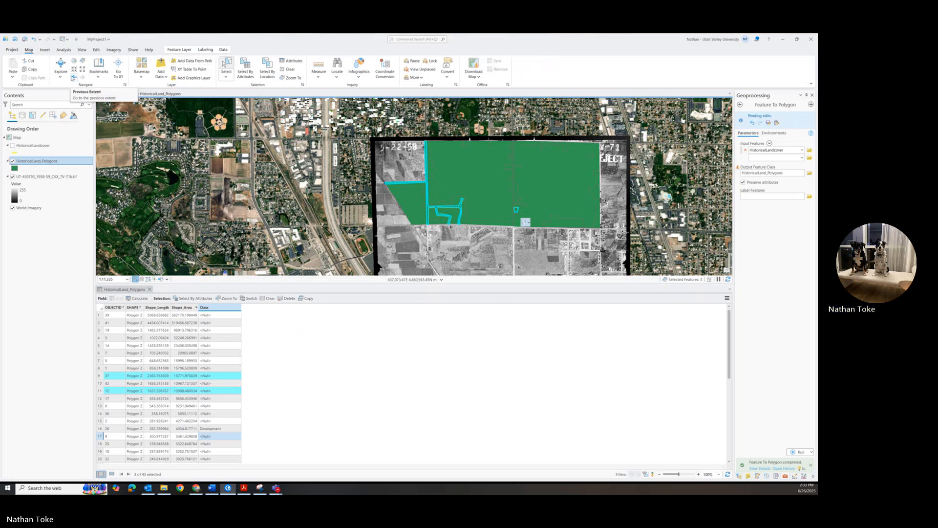
click(303, 86)
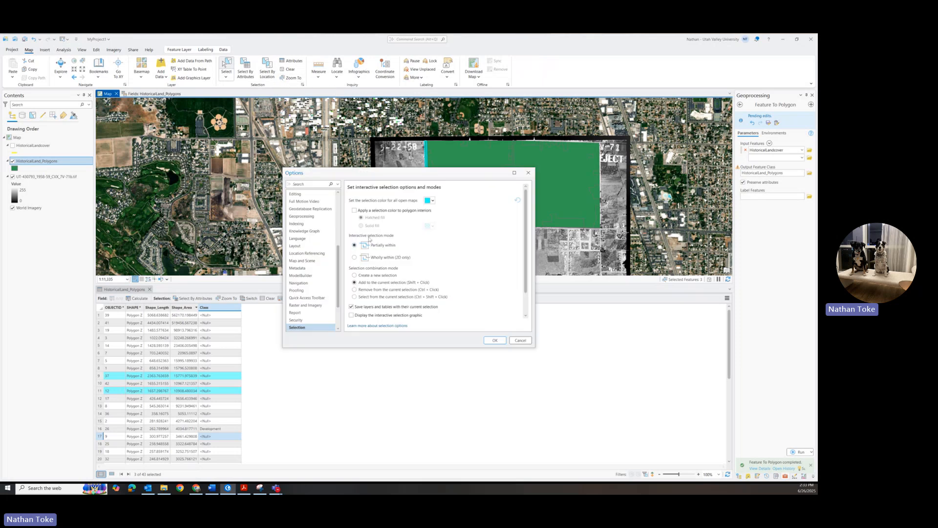
click(380, 288)
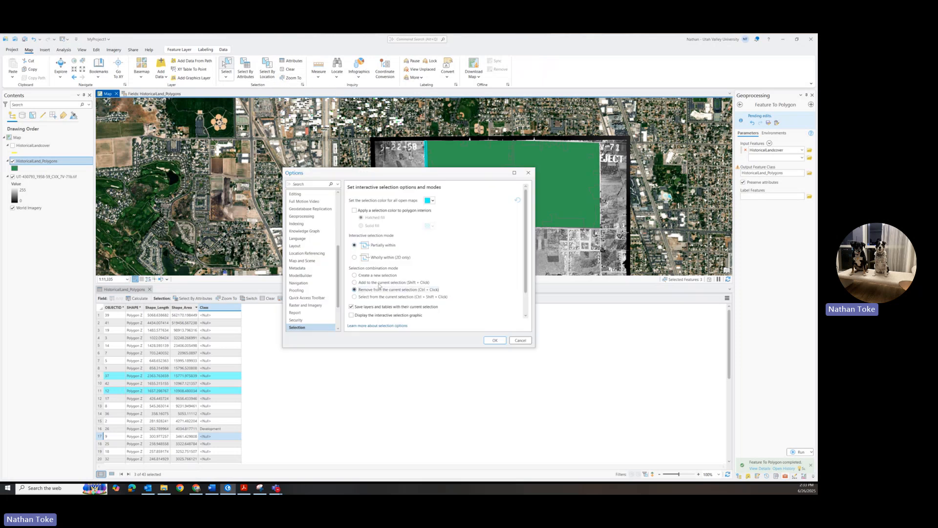
click(495, 340)
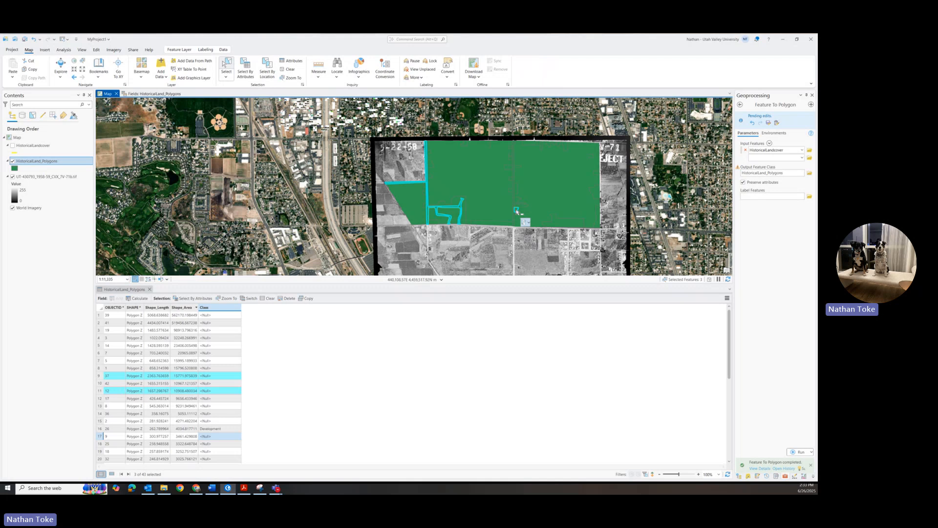
click(516, 211)
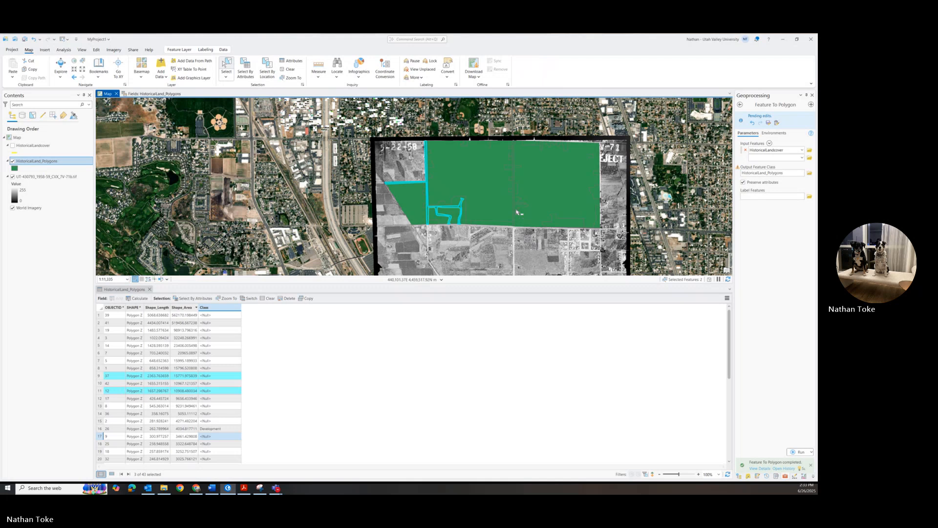
Step: Restore the add-to-current-selection mode and add the long north-south road polygon in the middle of the area to the selection
click(302, 85)
click(355, 283)
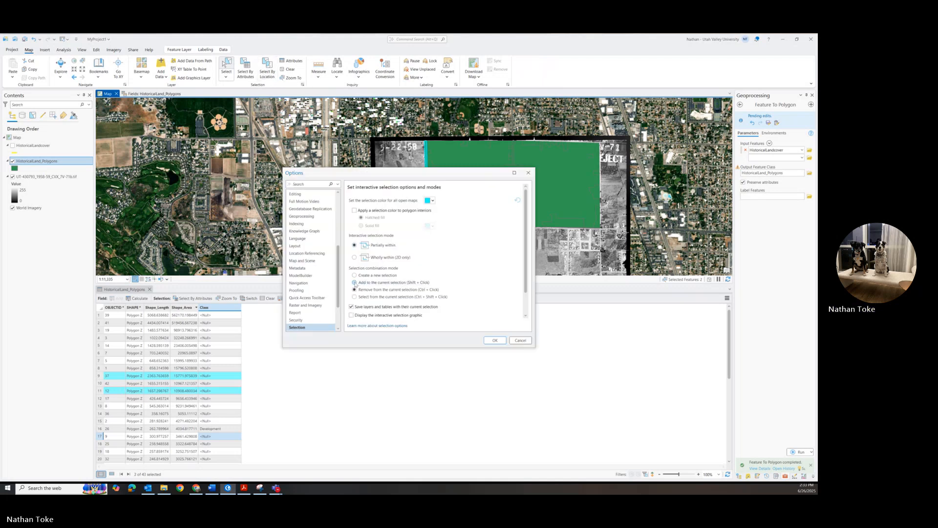
click(495, 341)
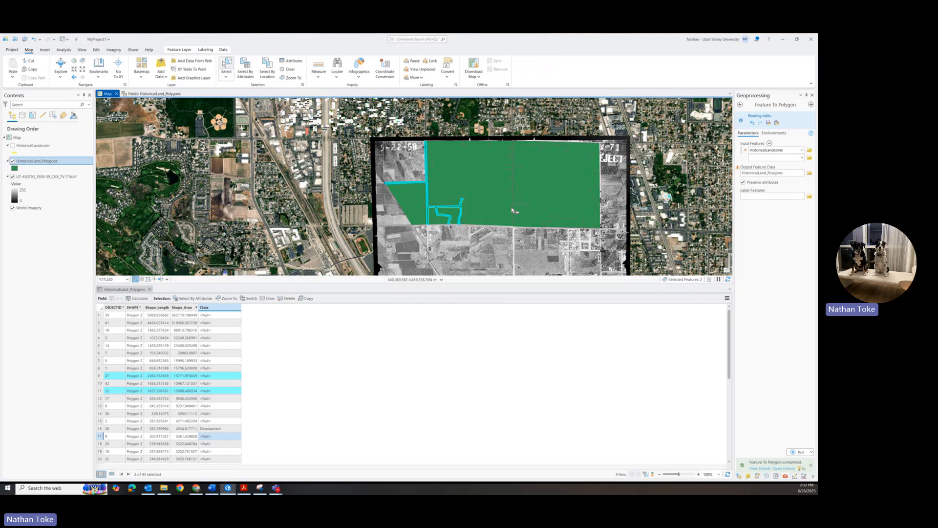
scroll(515, 212, up, 2)
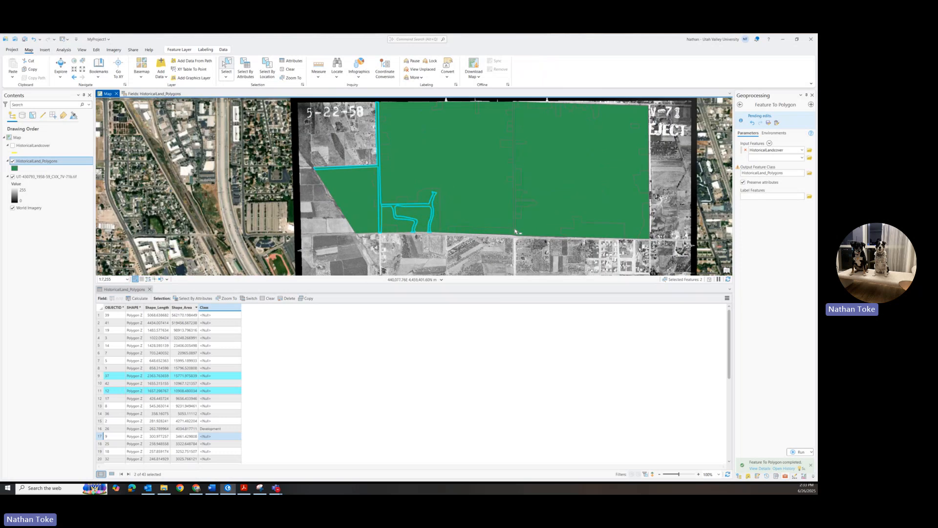
click(516, 231)
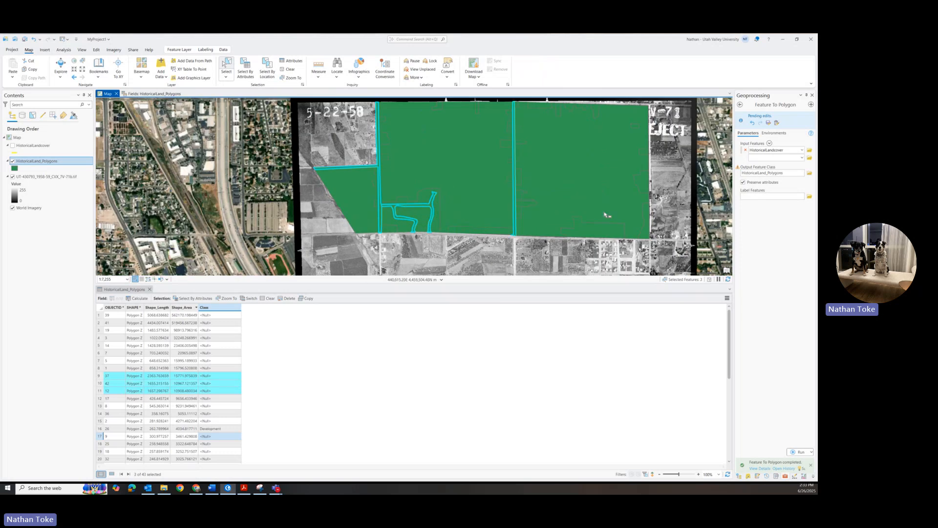
scroll(606, 215, down, 2)
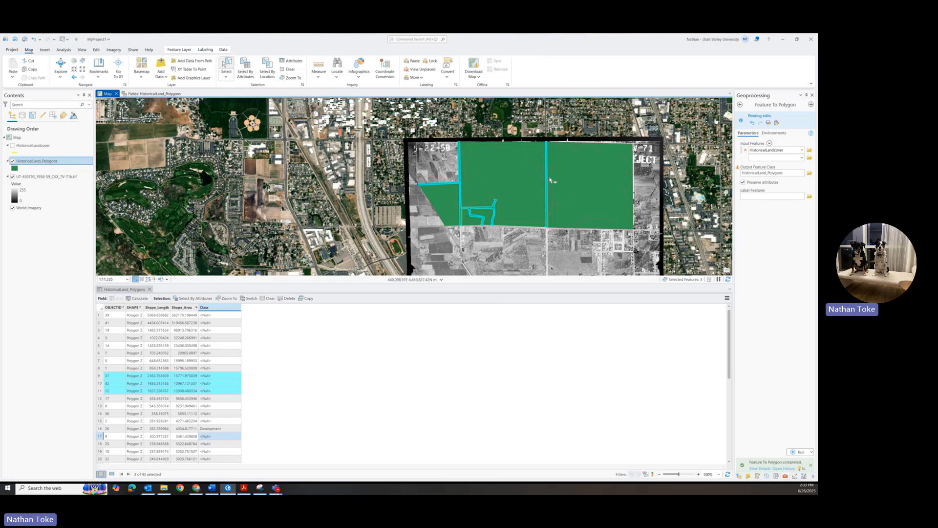
Step: Open Calculate Field for the Class field and try to fill the selected road records with the Python expression Road
right_click(218, 308)
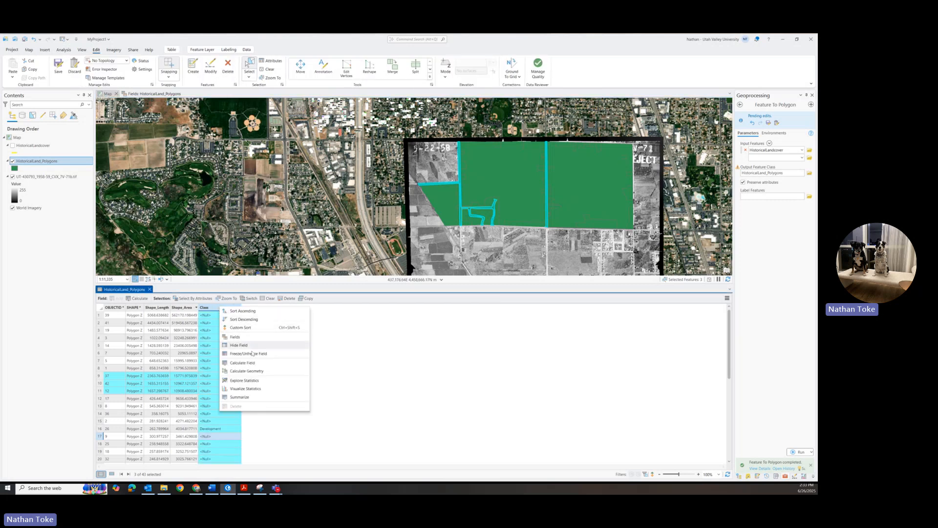
click(249, 364)
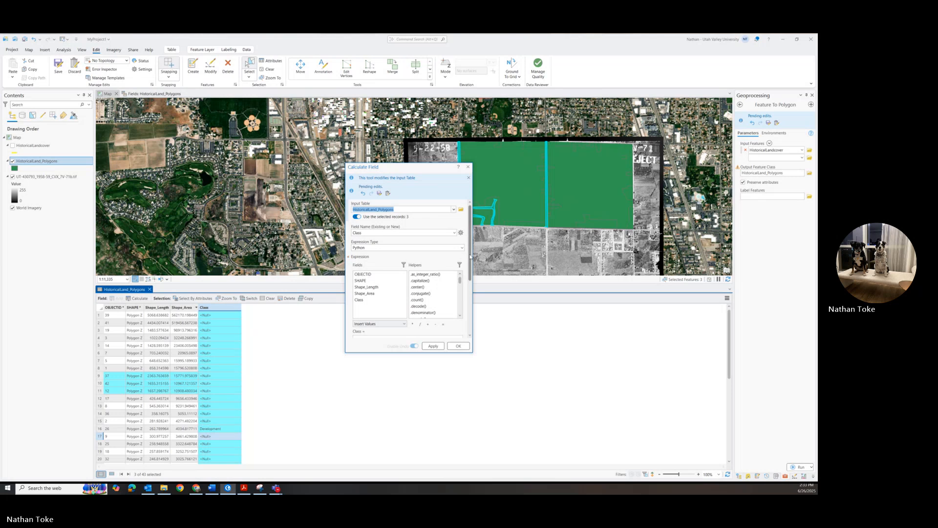
drag(471, 255, 472, 286)
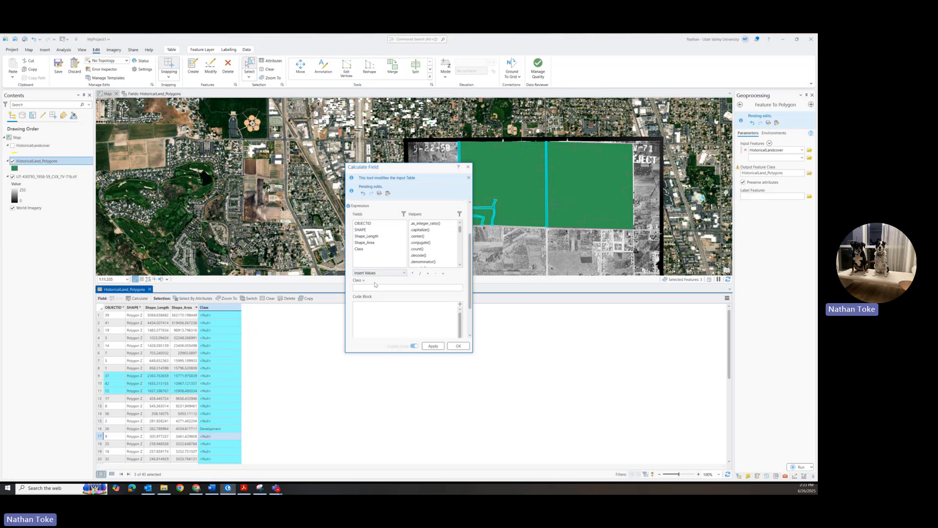
click(371, 288)
text(Road)
click(433, 346)
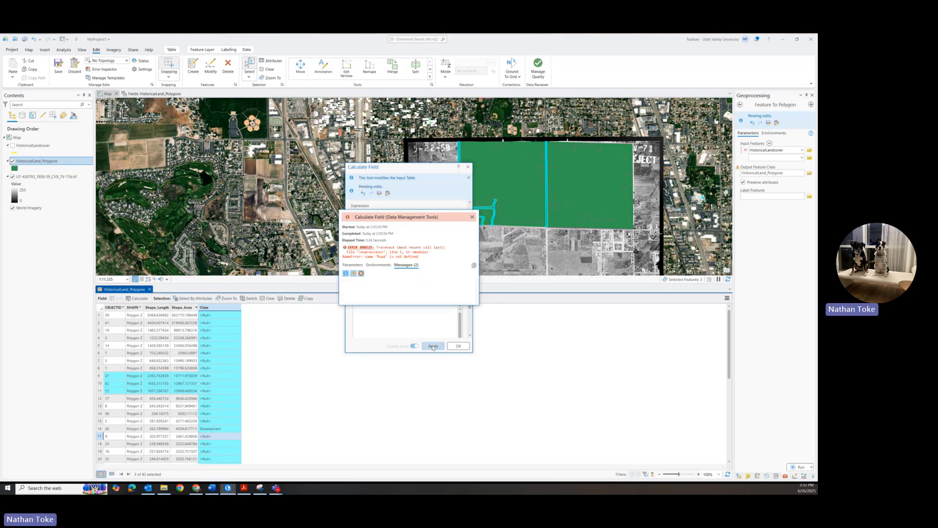
click(472, 217)
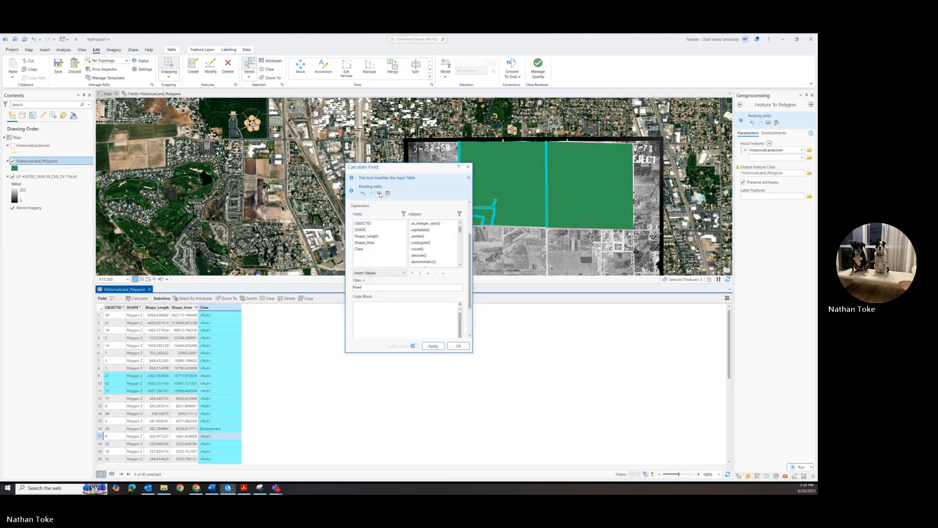
Step: Save the pending edits and change the Calculate Field expression type to VBScript
click(380, 194)
click(468, 179)
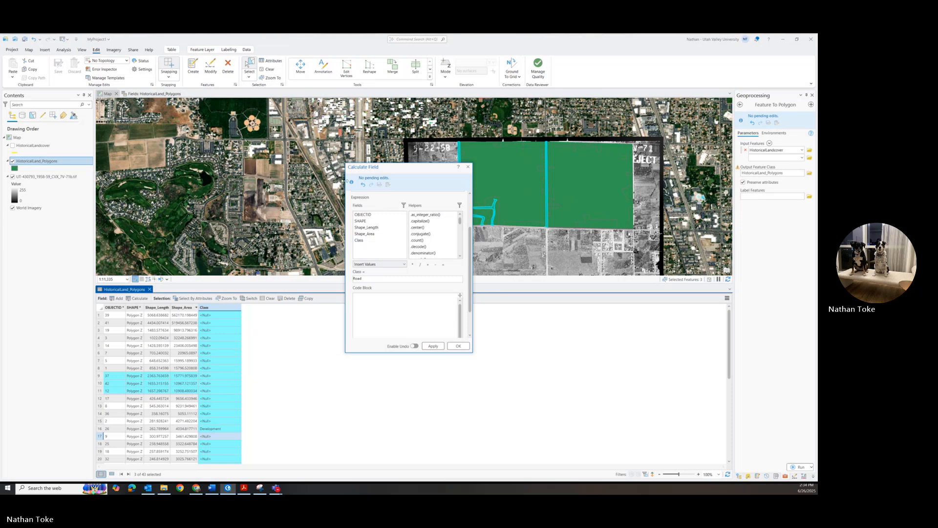
scroll(419, 198, up, 2)
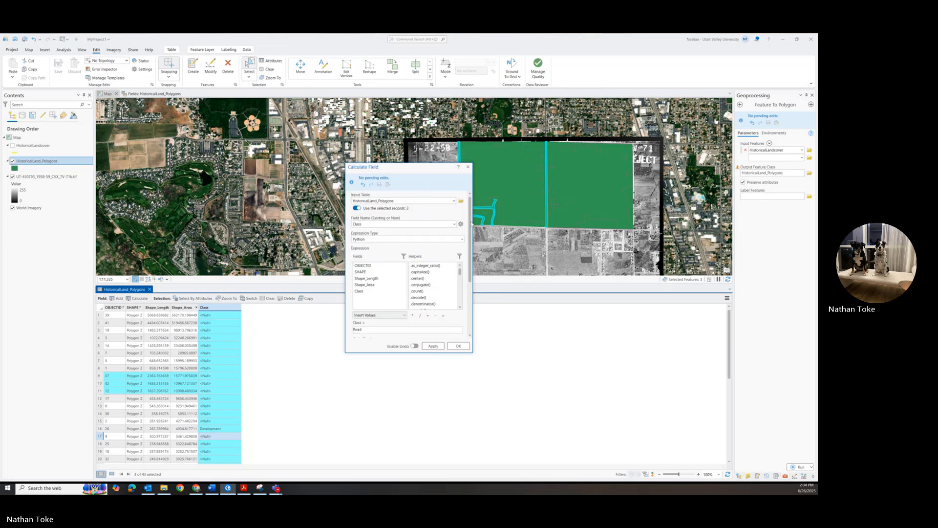
click(461, 239)
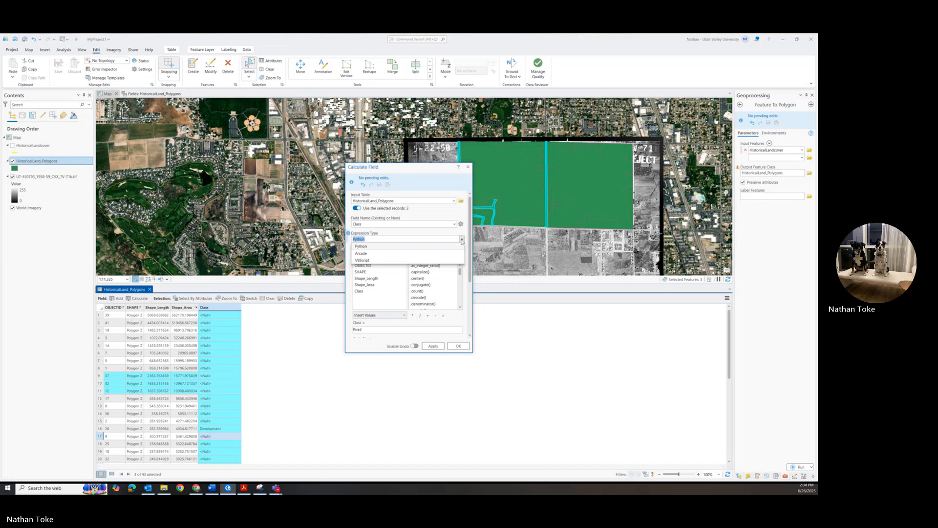
click(410, 253)
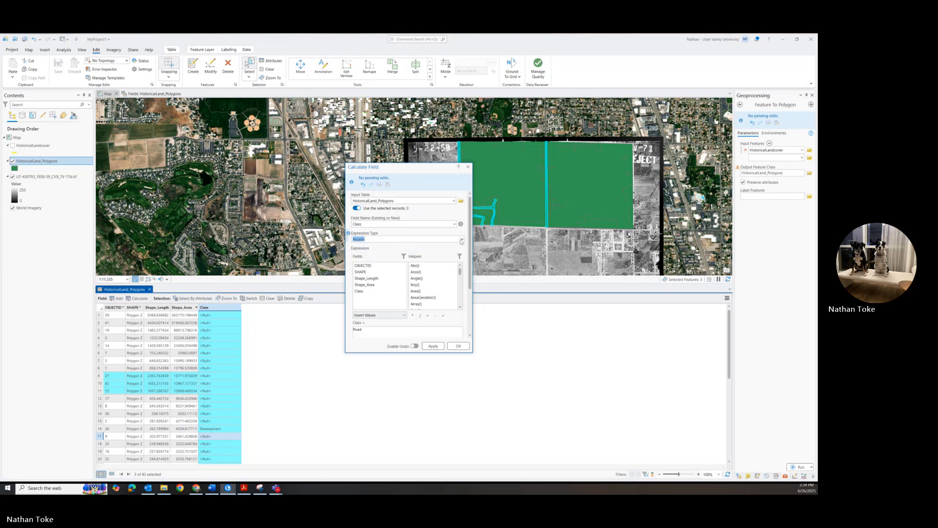
click(462, 239)
click(392, 260)
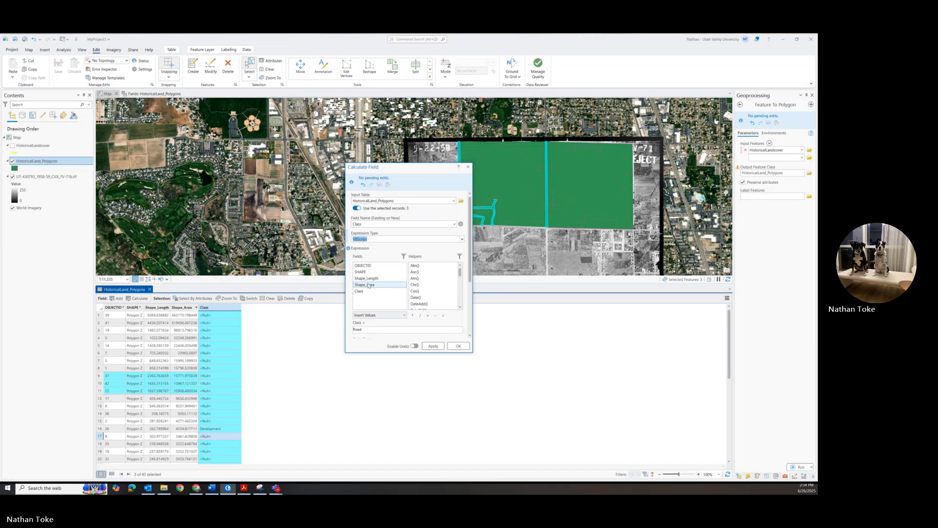
Step: Enclose the expression in single quotes as 'Road' and try to calculate Class for the selected records with VBScript
double_click(357, 329)
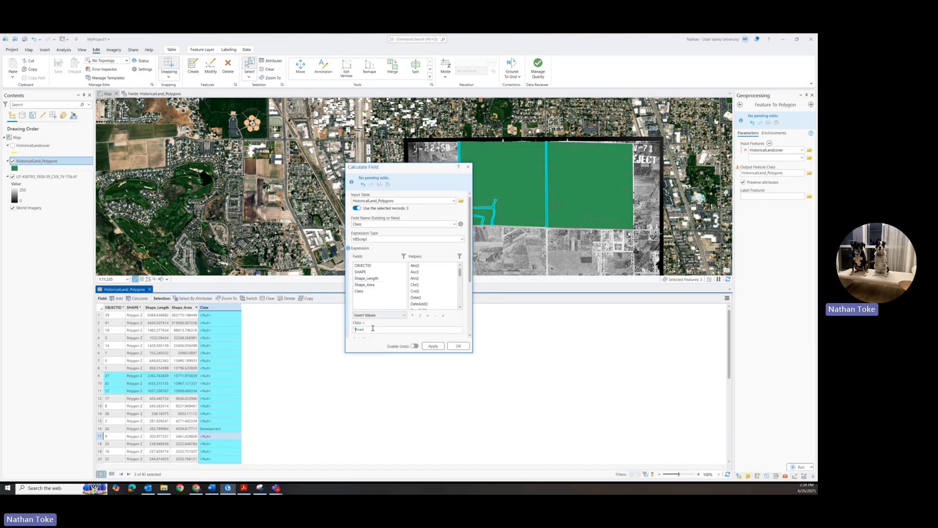
text(')
click(432, 346)
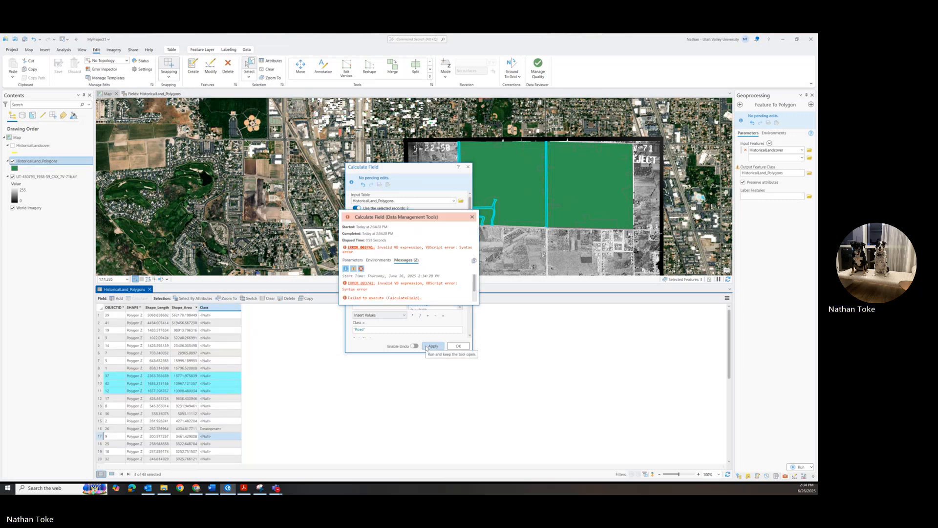
click(472, 216)
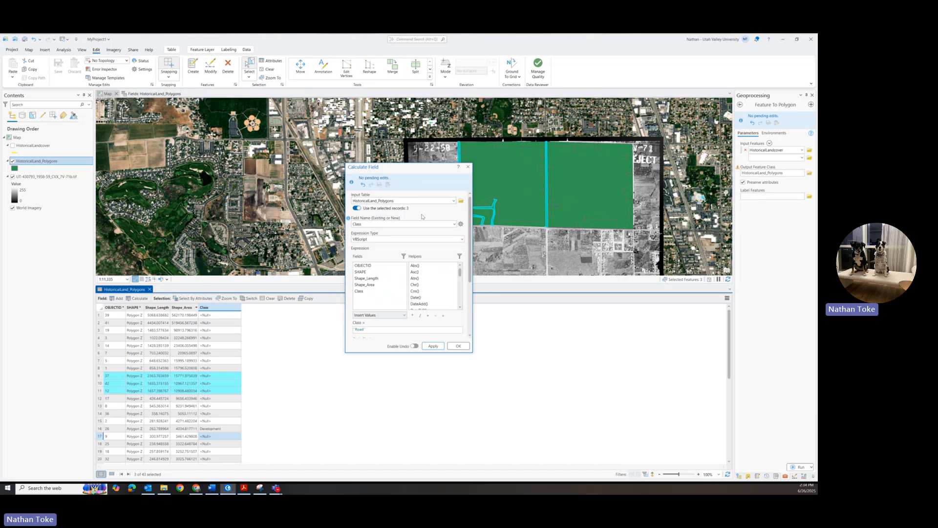
Step: Switch the Calculate Field expression type to Python and calculate Class as 'Road' for the selected records
click(462, 240)
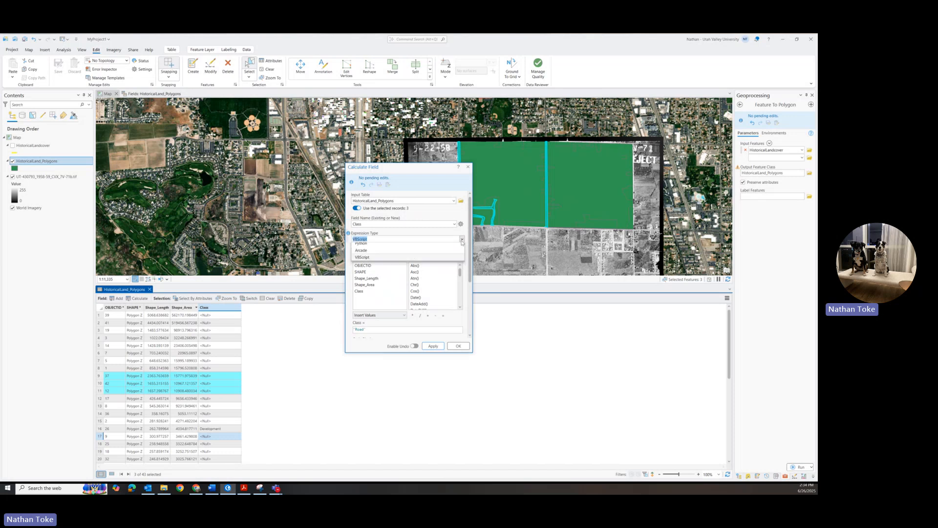
click(387, 250)
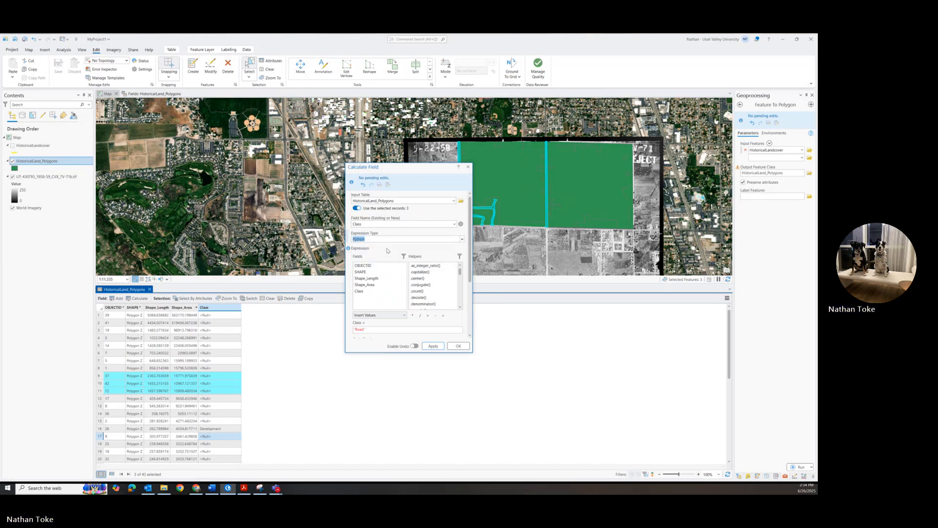
click(457, 347)
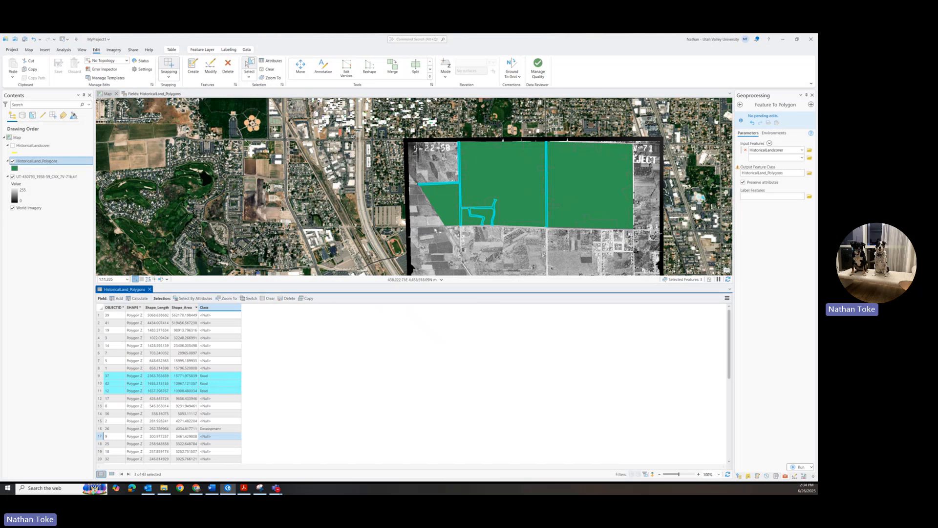
Step: Clear the map selection and symbolize HistoricalLand_Polygons with unique values based on the Class field
shift+click(488, 180)
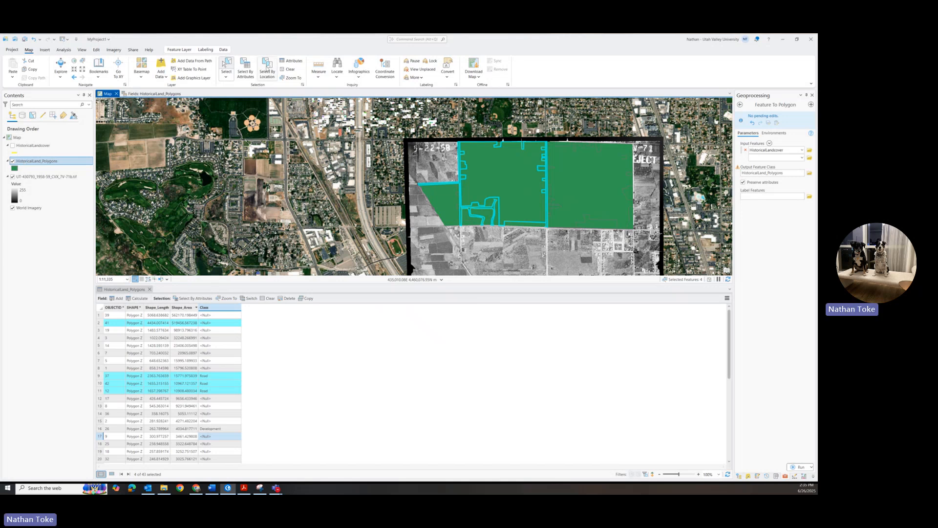
click(288, 69)
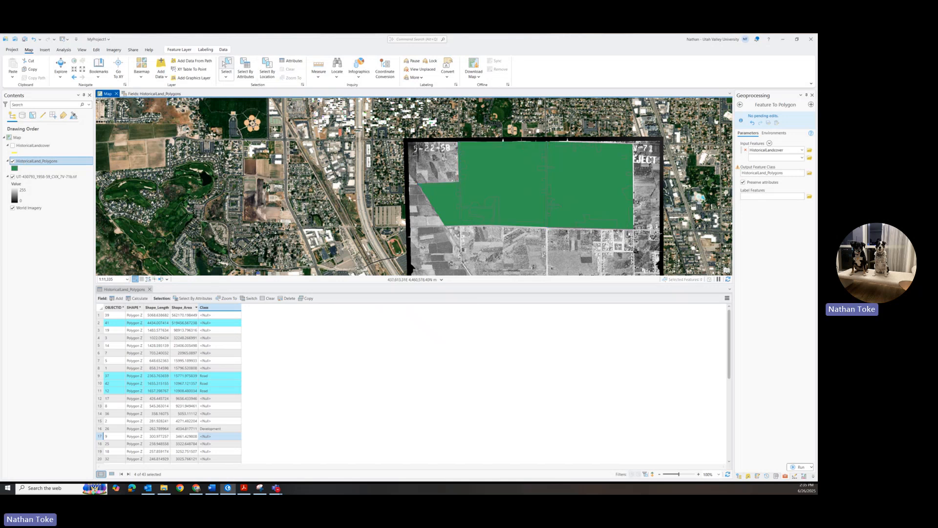
right_click(42, 161)
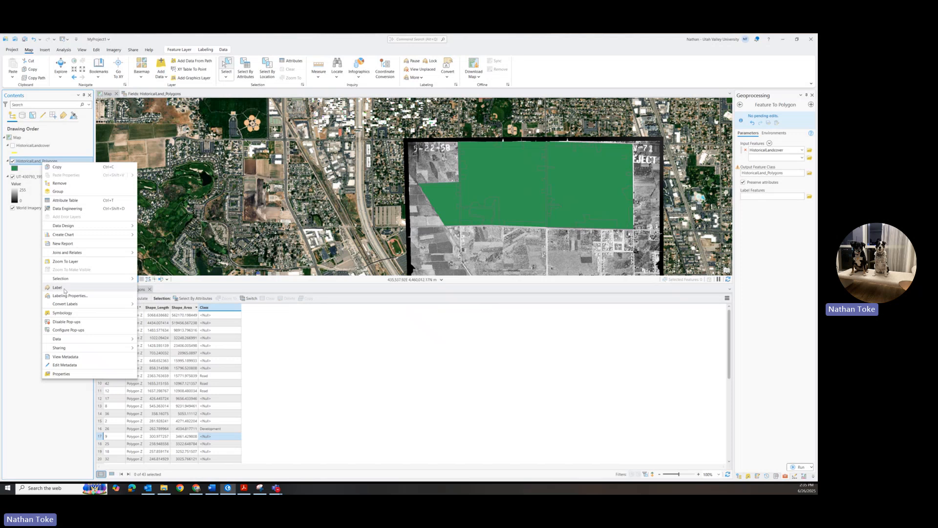
click(68, 313)
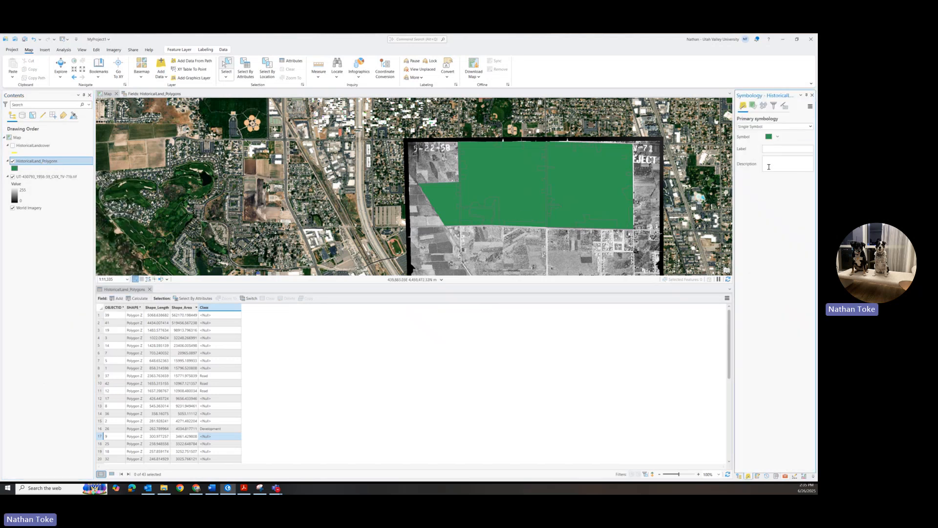
click(753, 127)
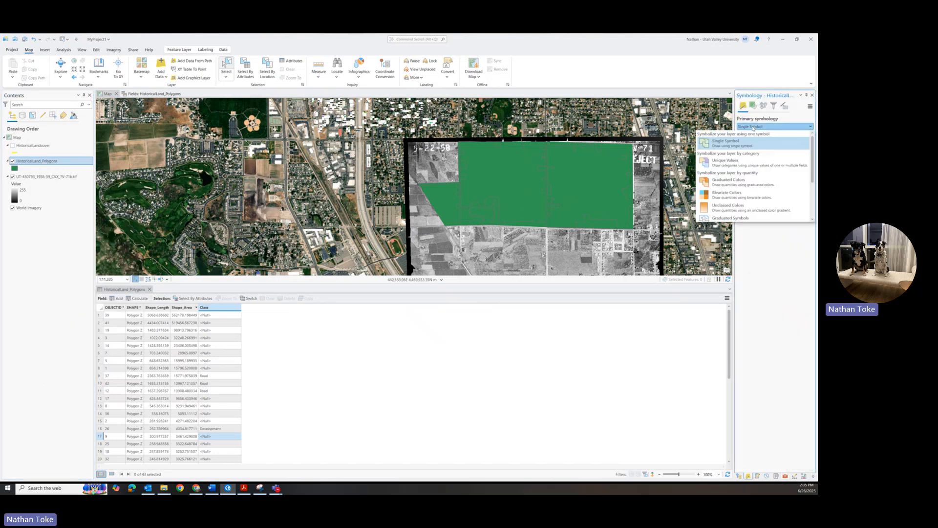
click(748, 163)
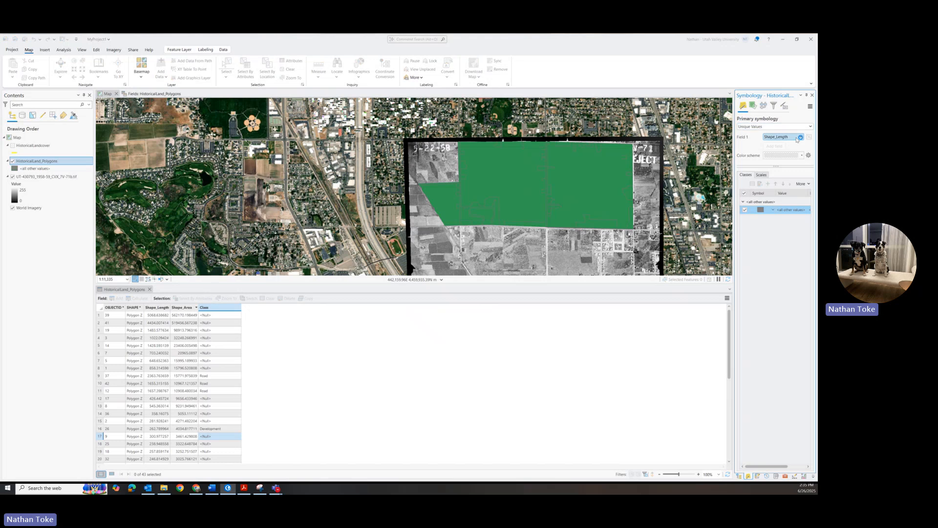
click(800, 138)
click(772, 158)
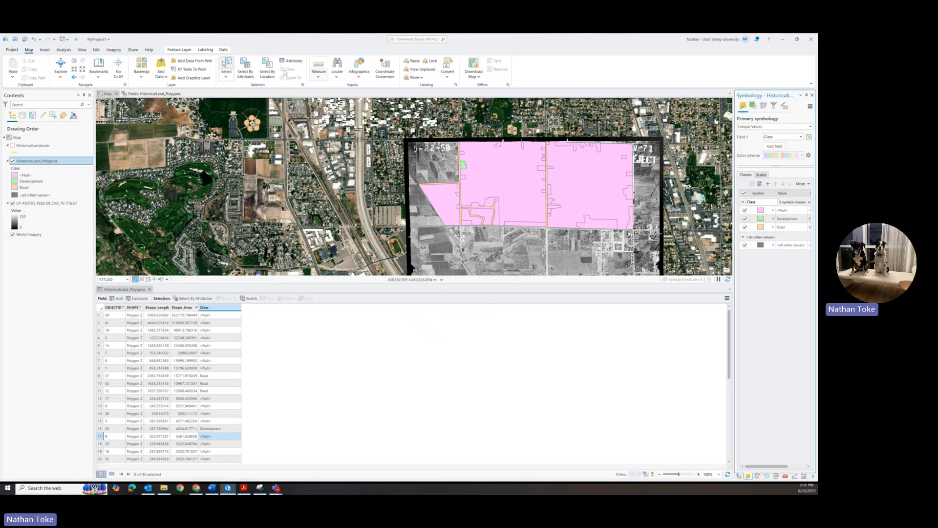
Step: Select the two large field polygons, the western wedge-shaped field and one small unclassified polygon together
click(588, 196)
click(588, 196)
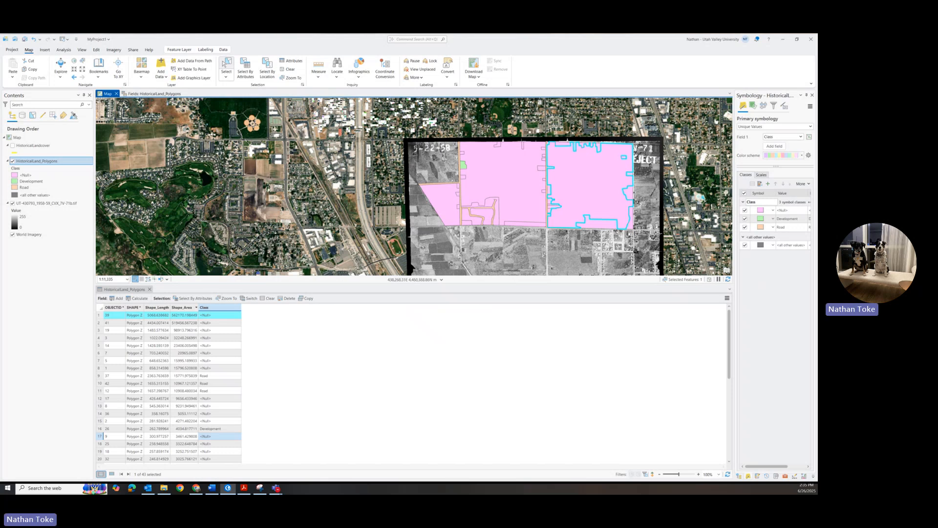
shift+click(510, 180)
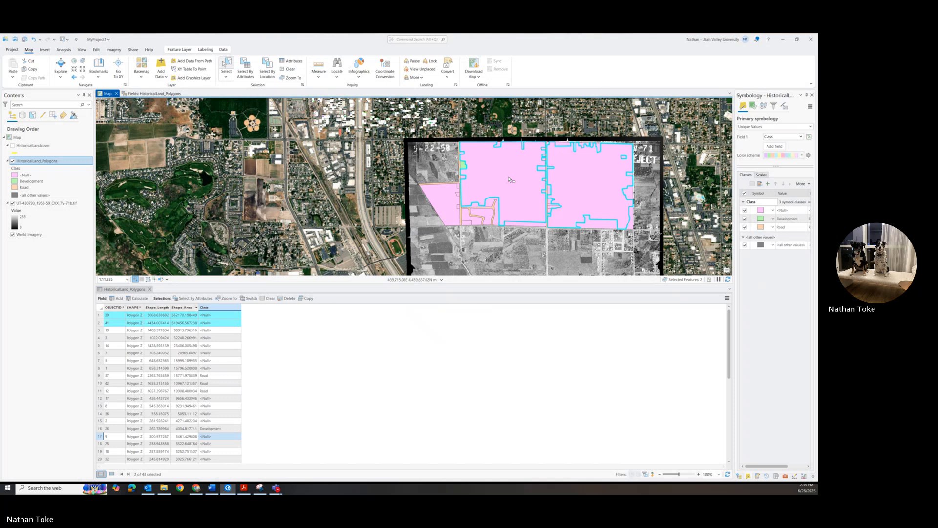
shift+click(444, 200)
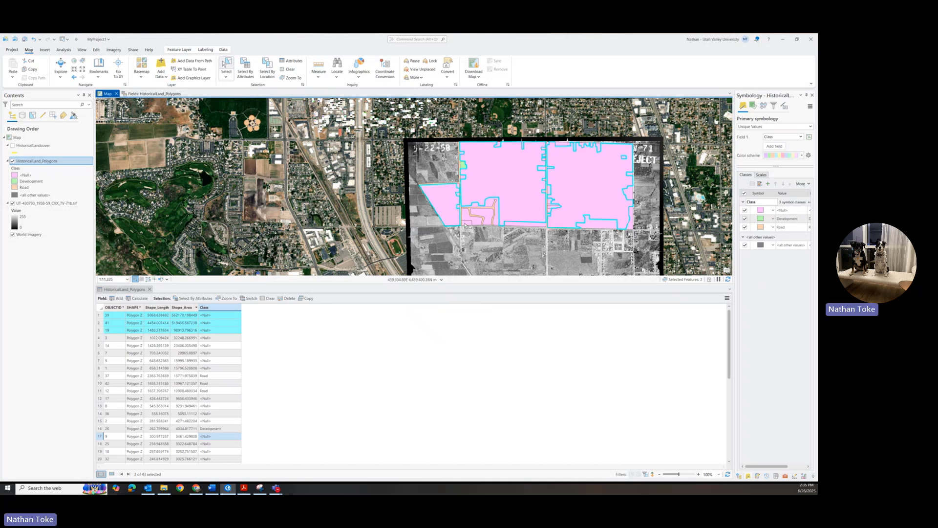
shift+click(523, 243)
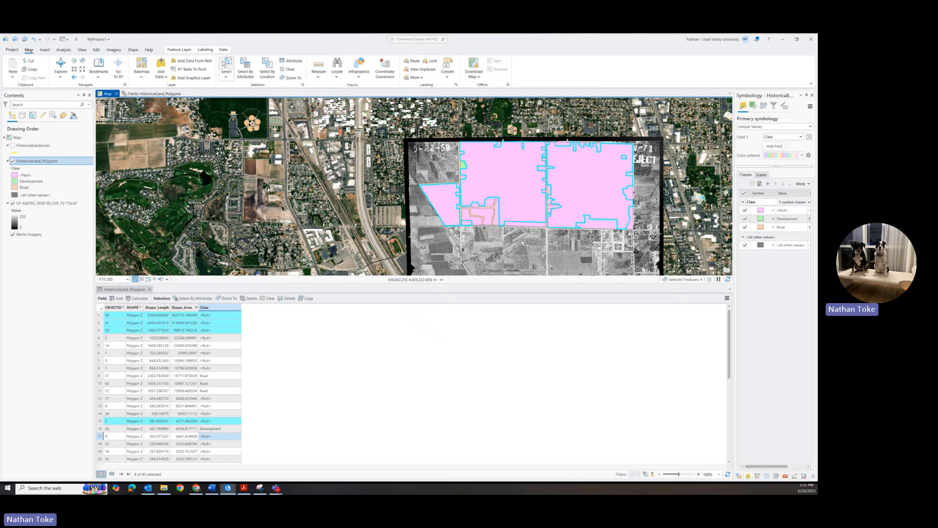
Step: Calculate the Class field as 'Agriculture' for the selected records with a Python expression
right_click(210, 308)
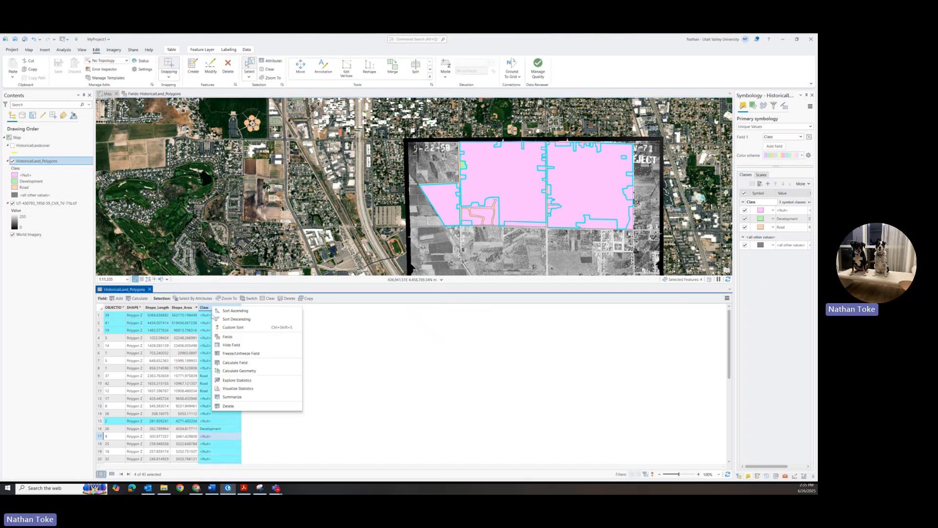
click(235, 363)
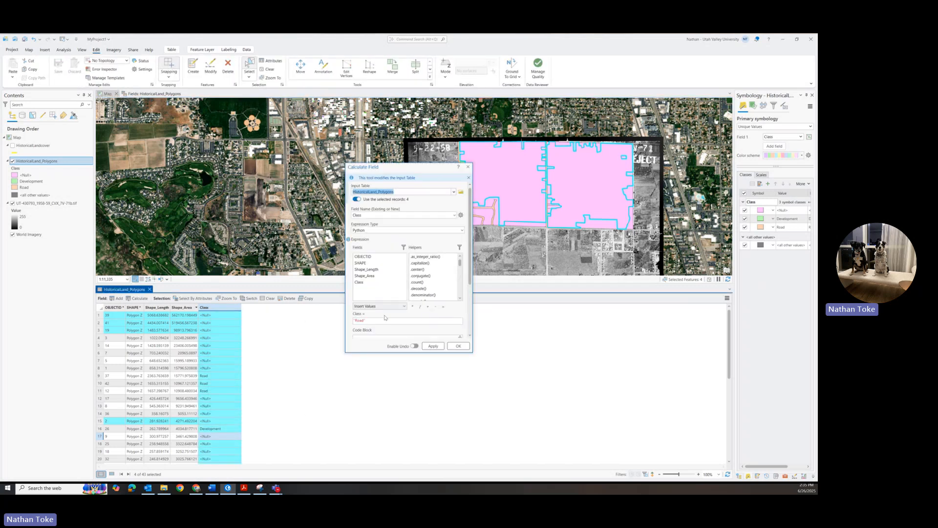
drag(364, 321, 356, 322)
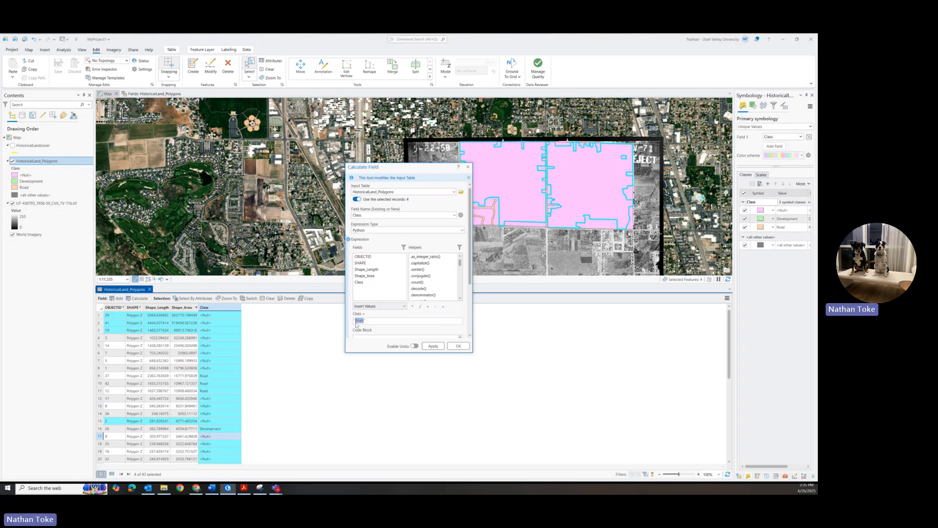
text('Agriculture)
click(433, 347)
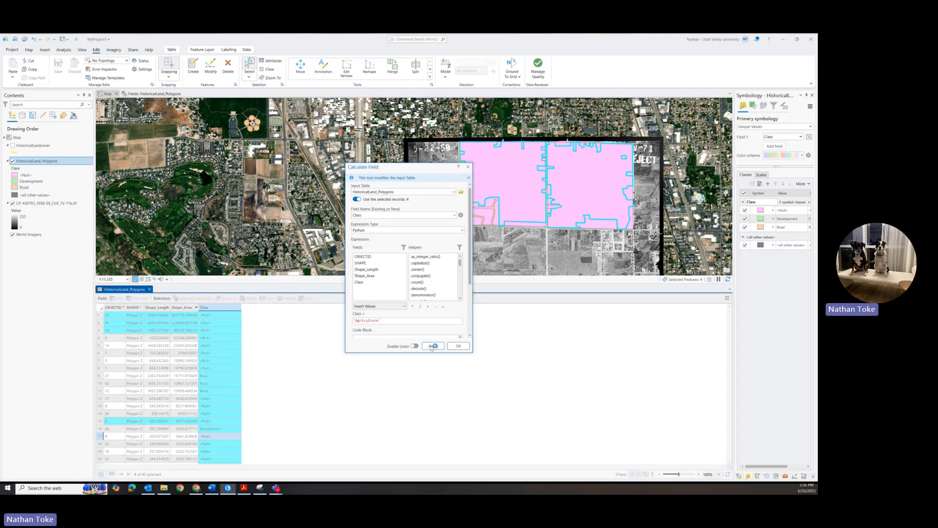
click(458, 346)
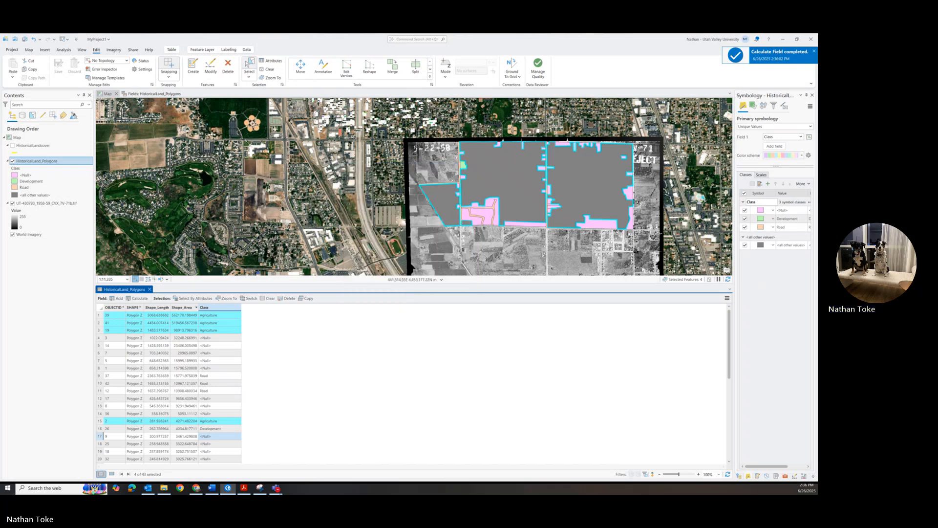
Step: Add the unlisted Agriculture value to the layer's unique value classes
click(768, 184)
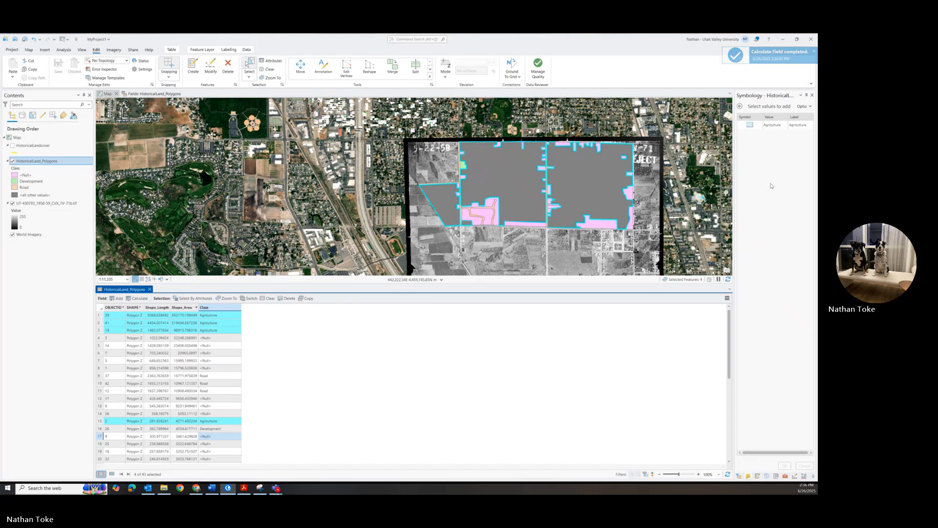
click(772, 128)
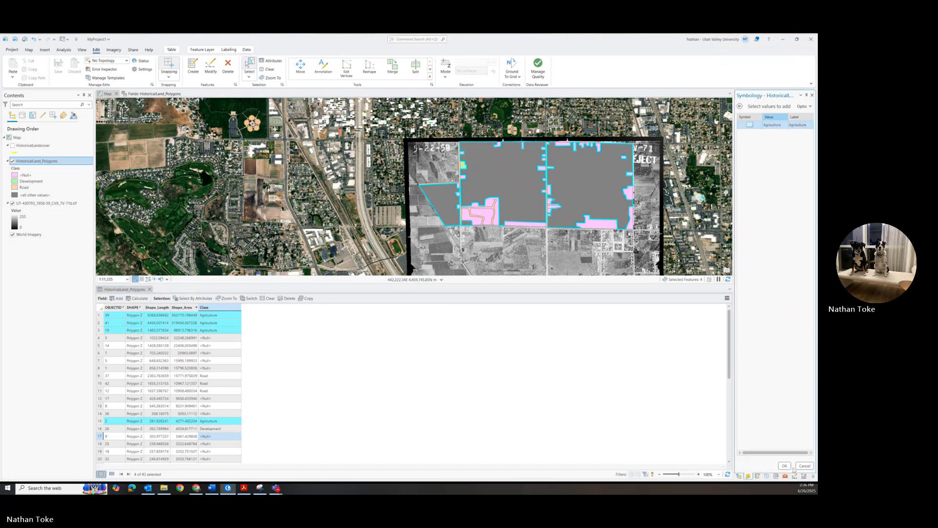
click(785, 465)
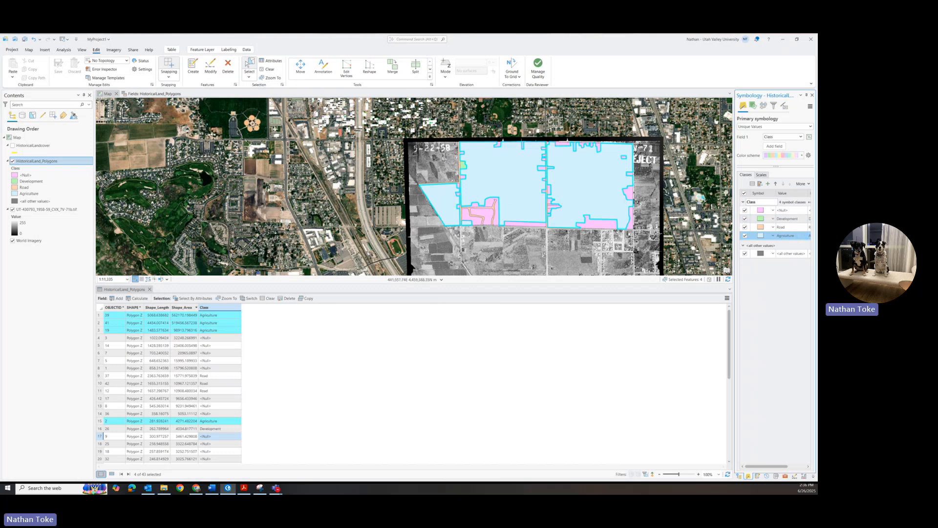
Step: Give the Agriculture class a bright green fill, apply it and return to the primary symbology
click(766, 238)
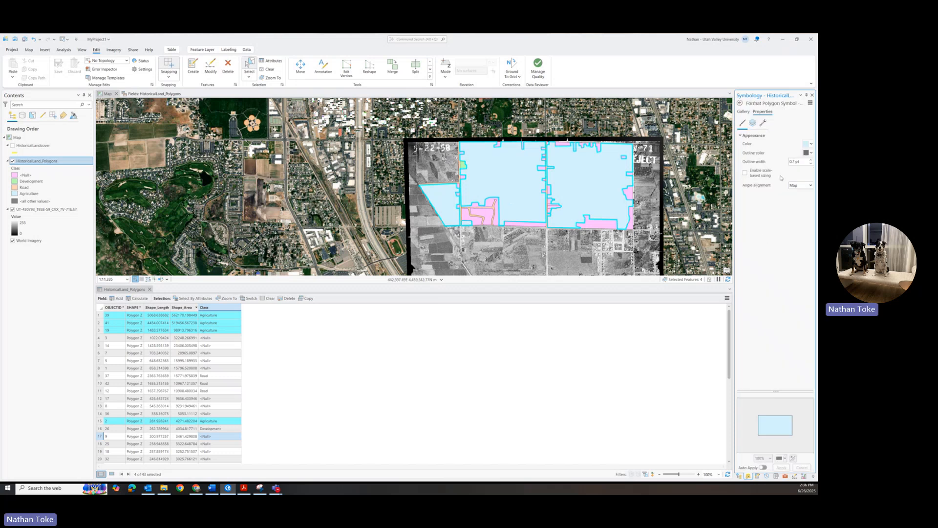
click(811, 145)
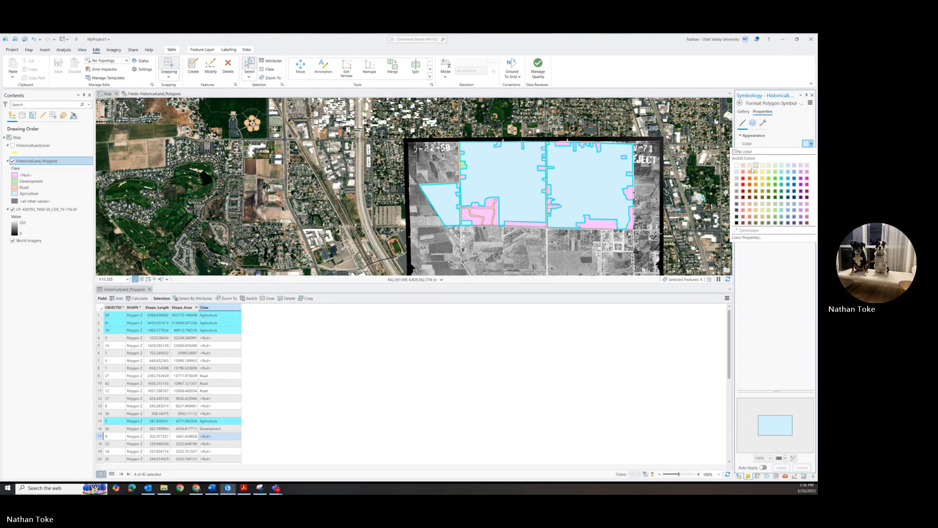
click(779, 177)
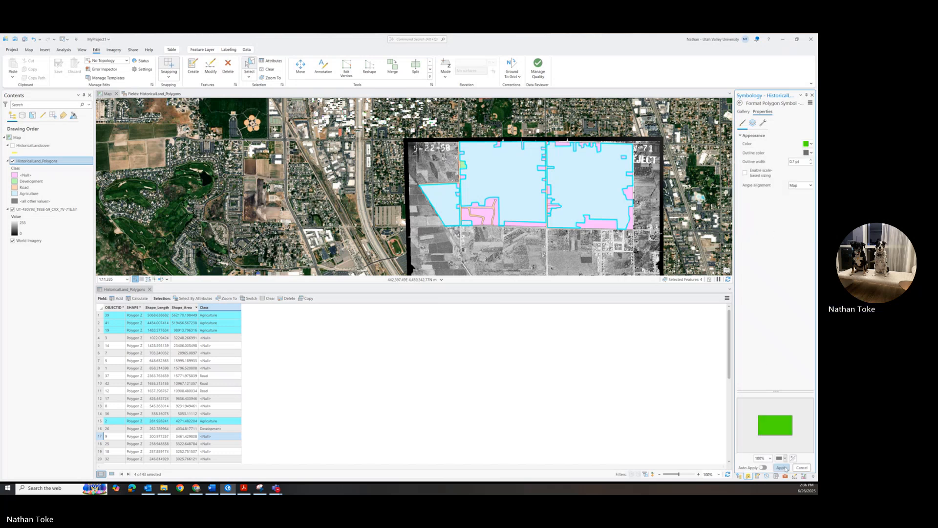
click(782, 468)
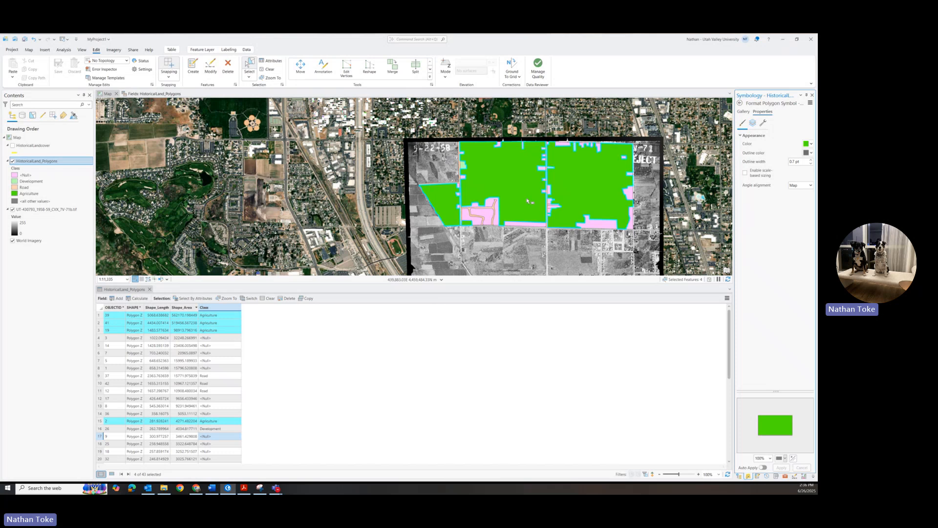
click(741, 103)
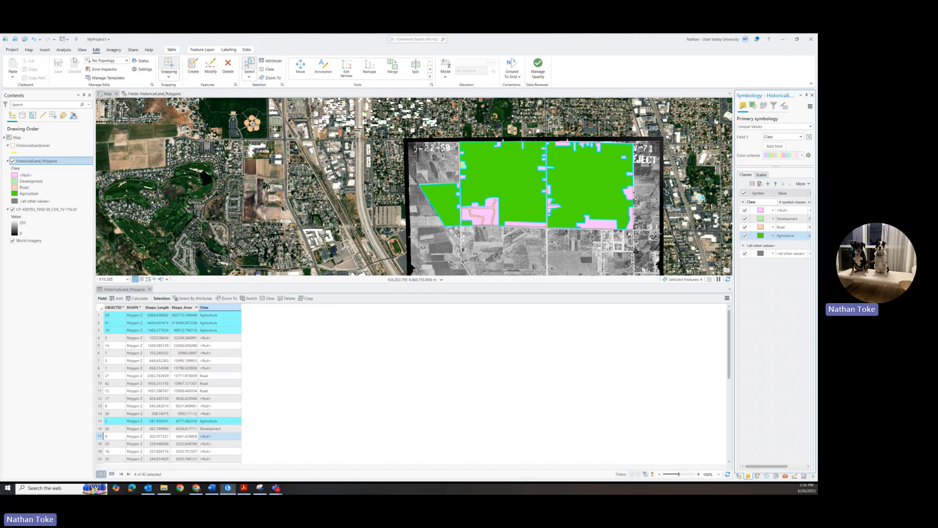
Step: Clear the current selection and run Select By Attributes on HistoricalLand_Polygons for records where Class is null
click(29, 50)
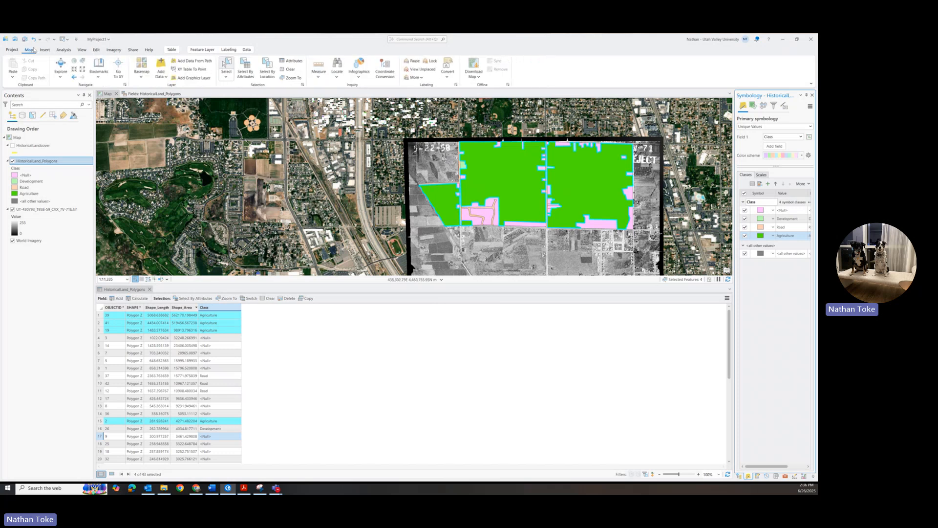
click(246, 73)
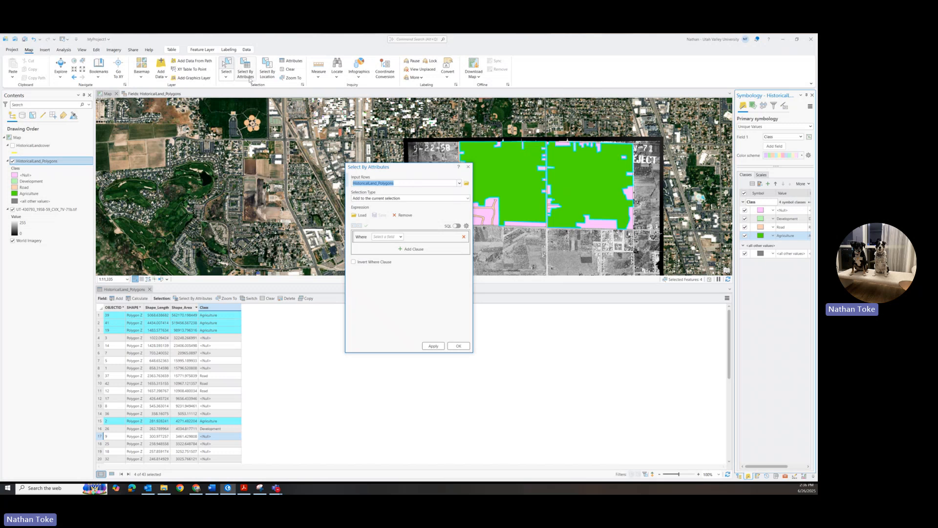
click(289, 71)
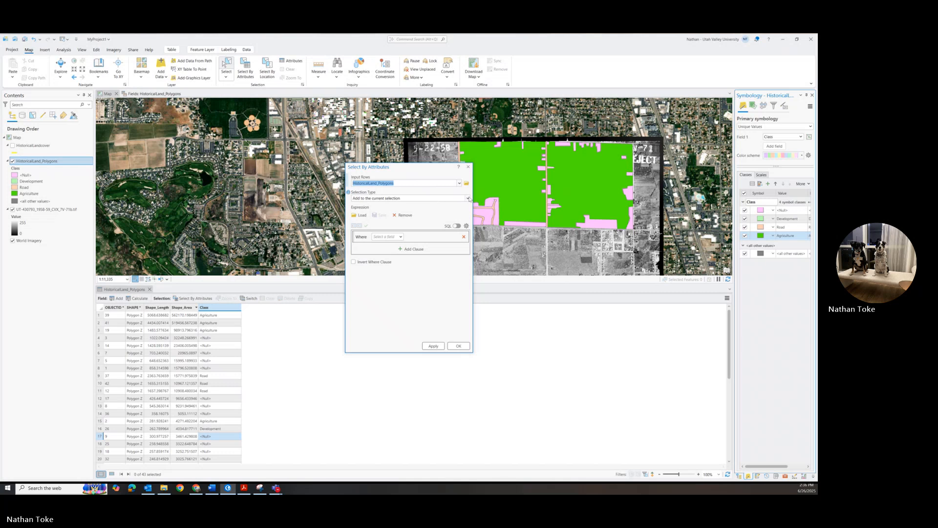
click(401, 238)
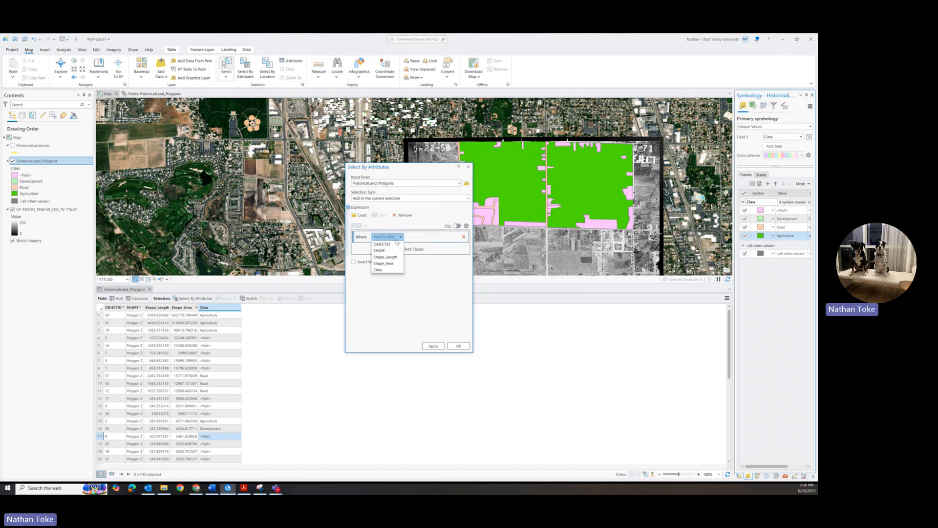
click(386, 272)
click(451, 238)
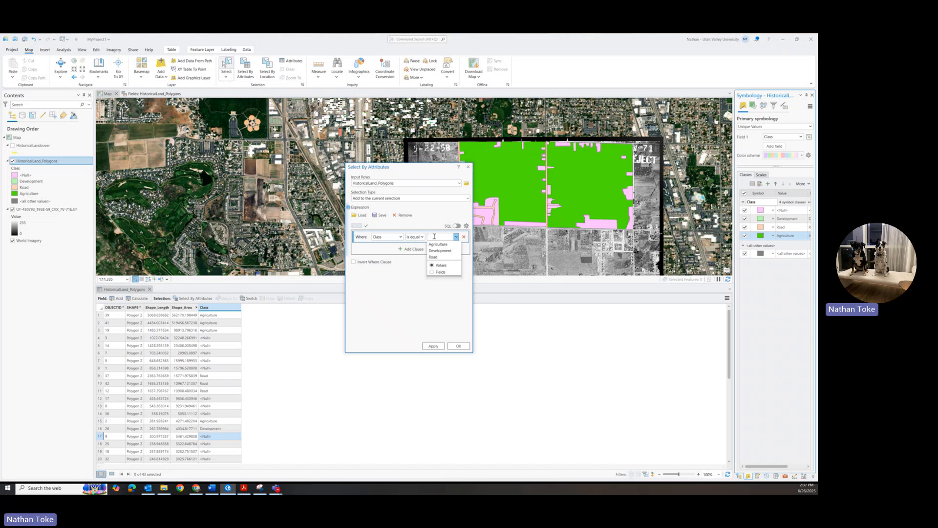
text(null)
click(453, 289)
click(458, 345)
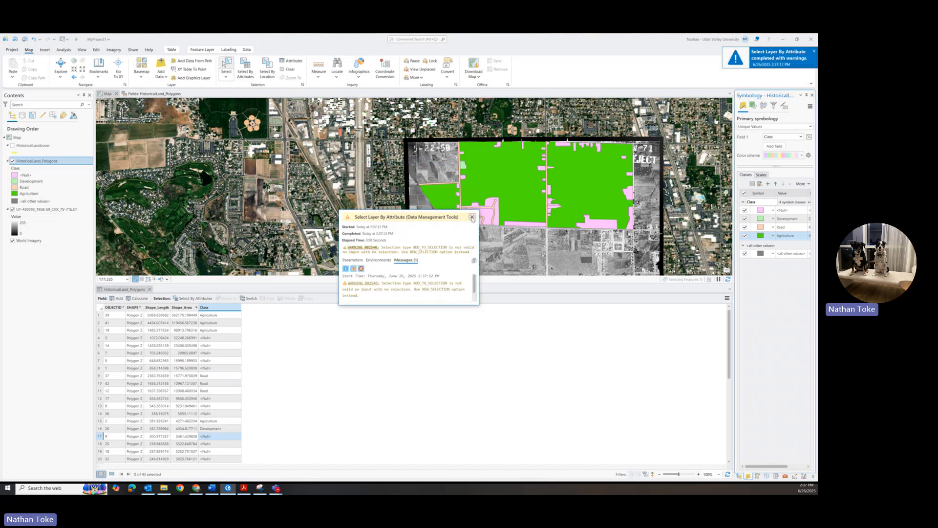
click(246, 70)
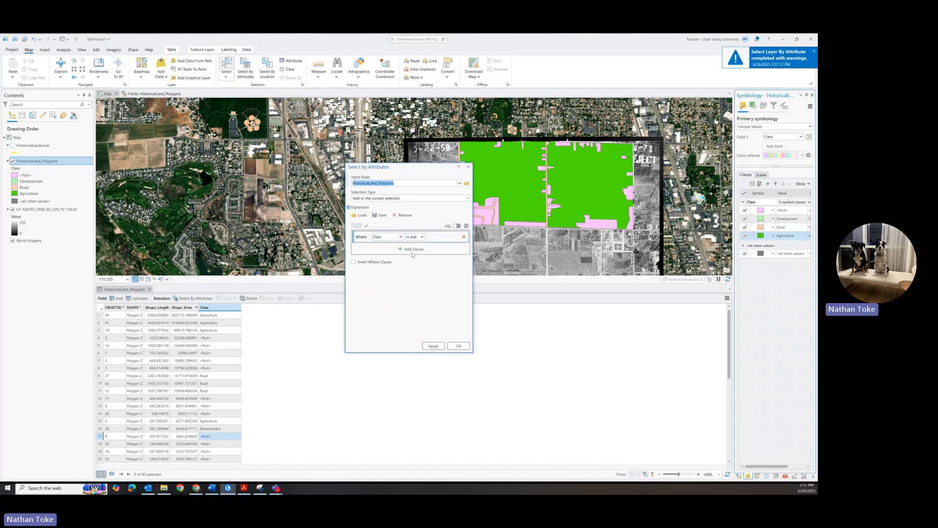
click(455, 346)
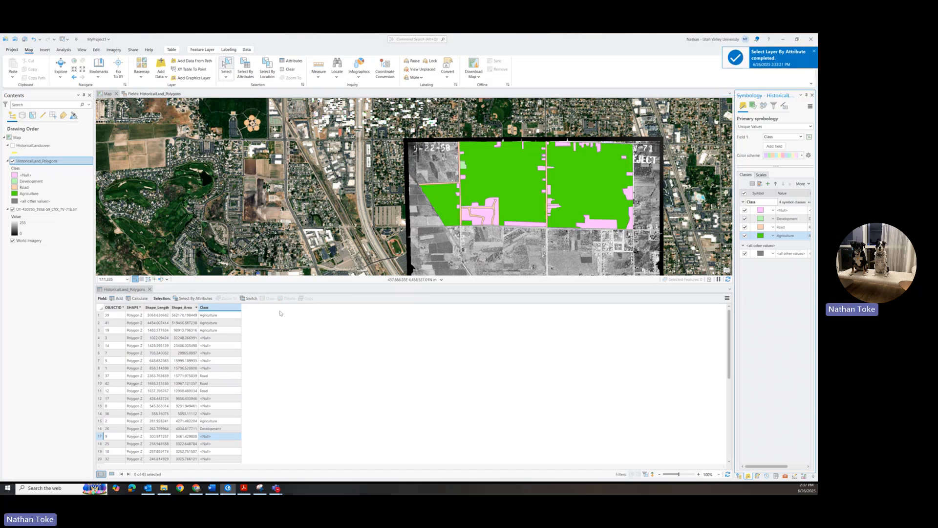
Step: Try Select By Attributes on HistoricalLand_Polygons as a new selection where Class is null
click(246, 69)
click(418, 197)
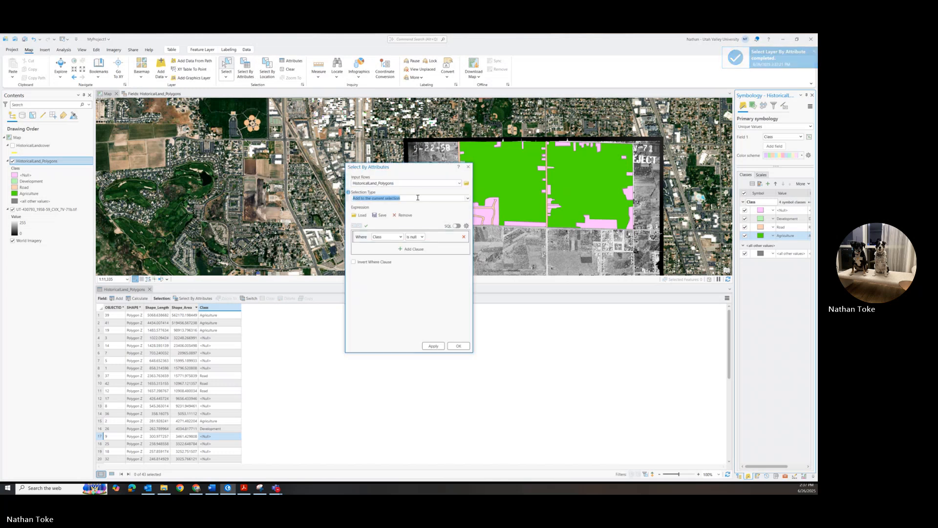
click(469, 198)
click(372, 205)
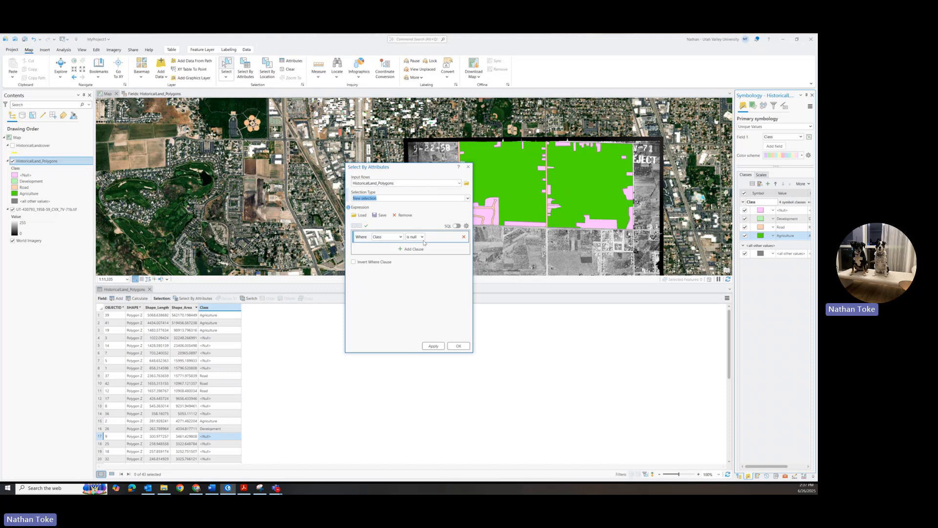
click(458, 346)
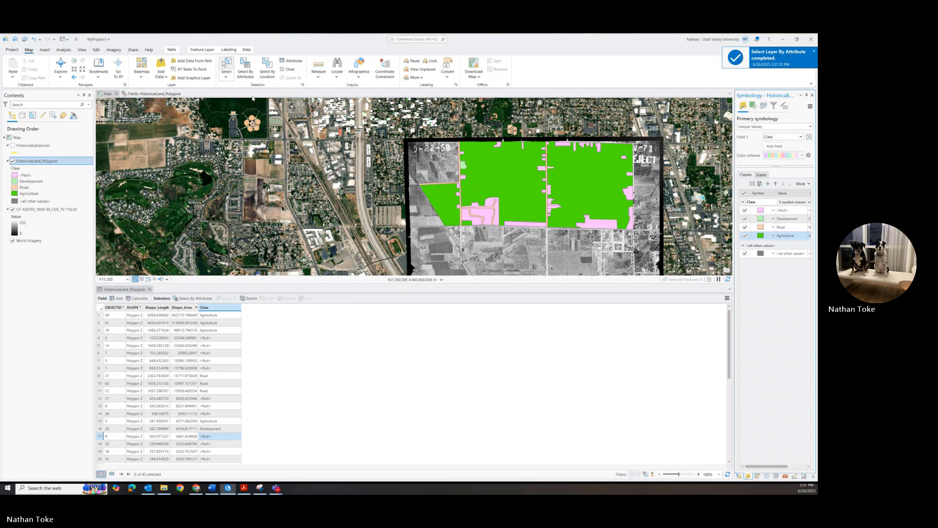
click(245, 69)
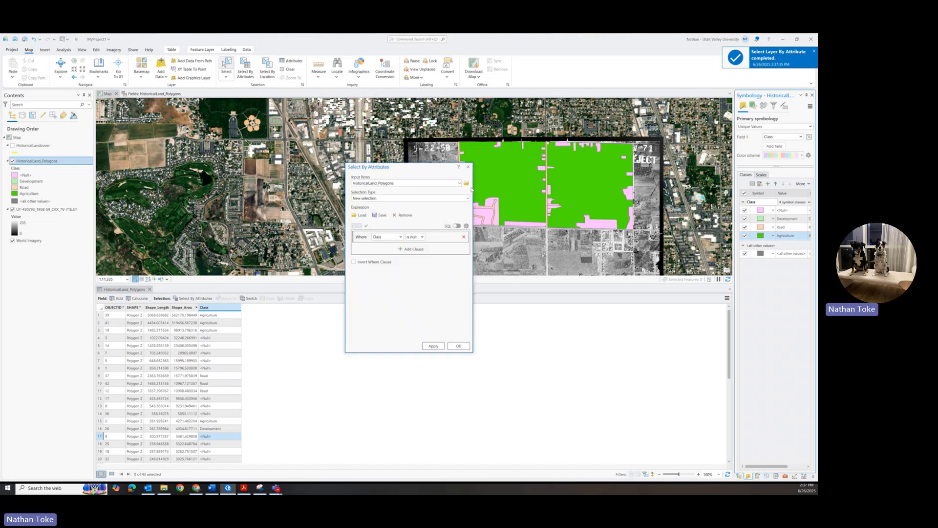
click(395, 184)
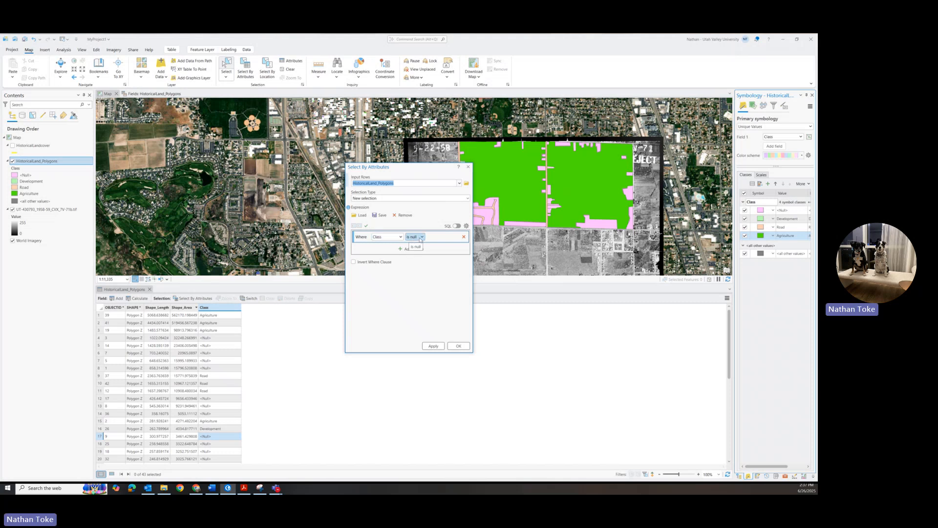
click(433, 346)
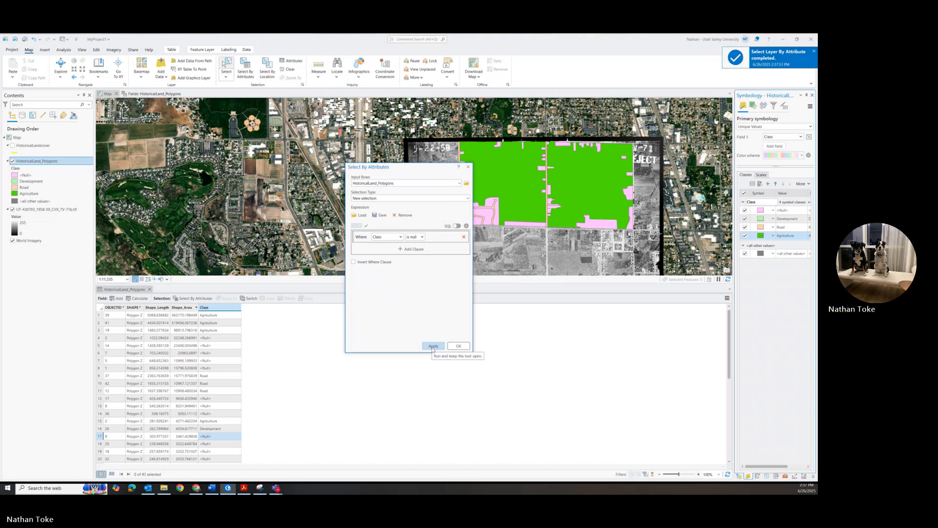
Step: Close the Symbology pane, set the selection combination mode to create a new selection, and rerun the null Class query
click(812, 96)
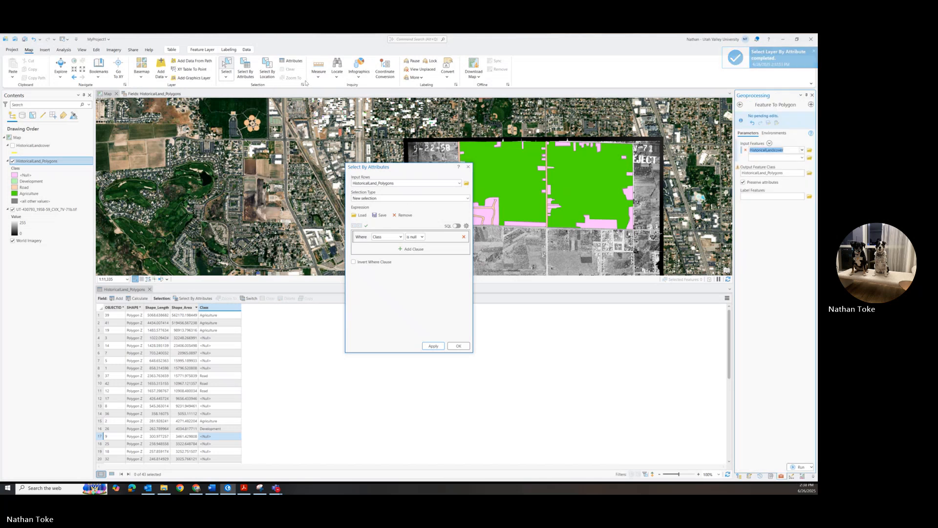
click(303, 85)
click(379, 275)
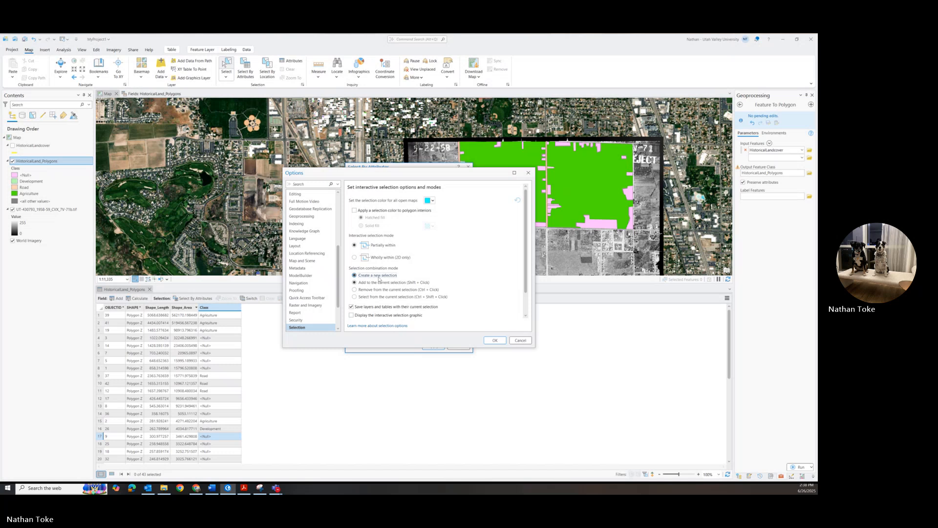
click(494, 341)
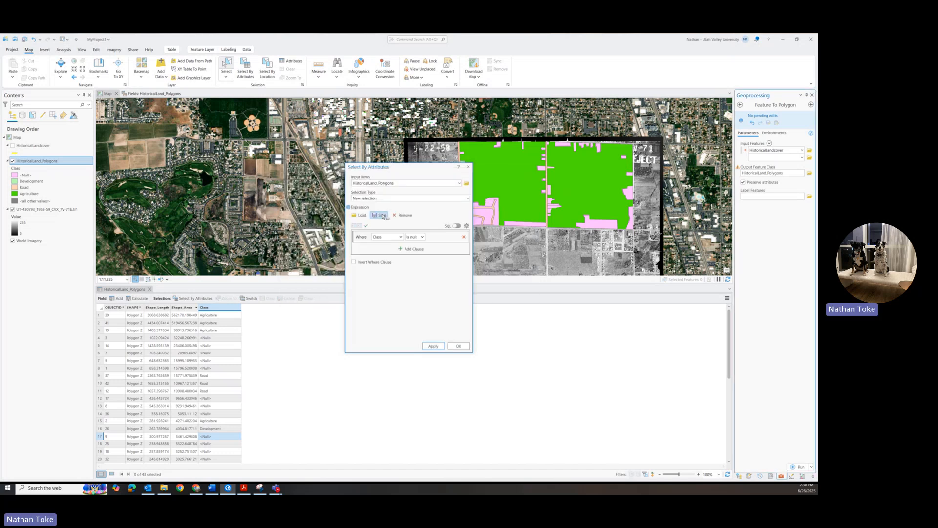
click(450, 348)
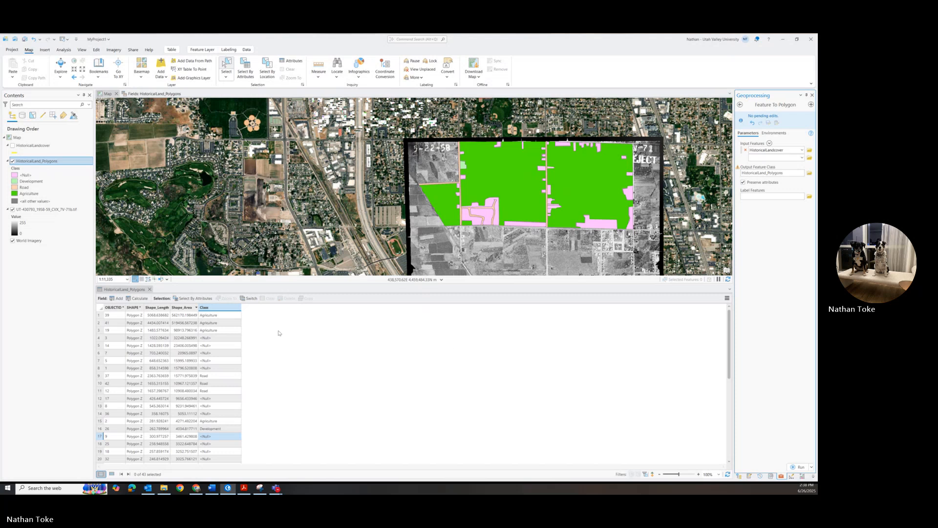
Step: Close the attribute table and retry the new selection of HistoricalLand_Polygons records where Class is null
click(149, 290)
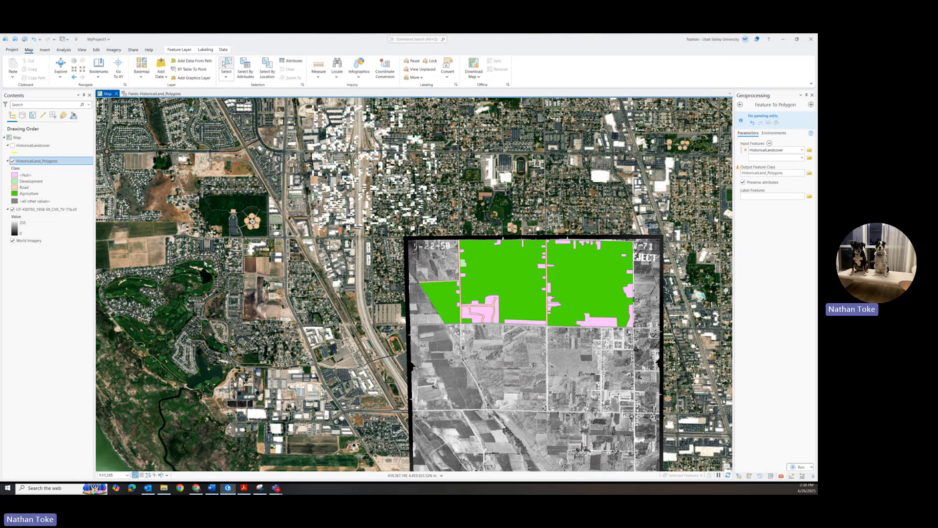
right_click(38, 165)
right_click(38, 165)
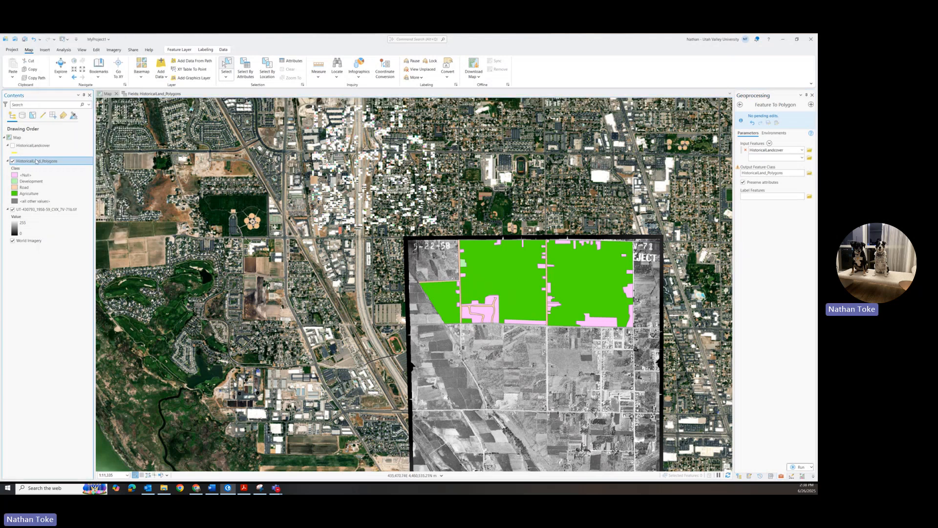
click(235, 49)
click(246, 68)
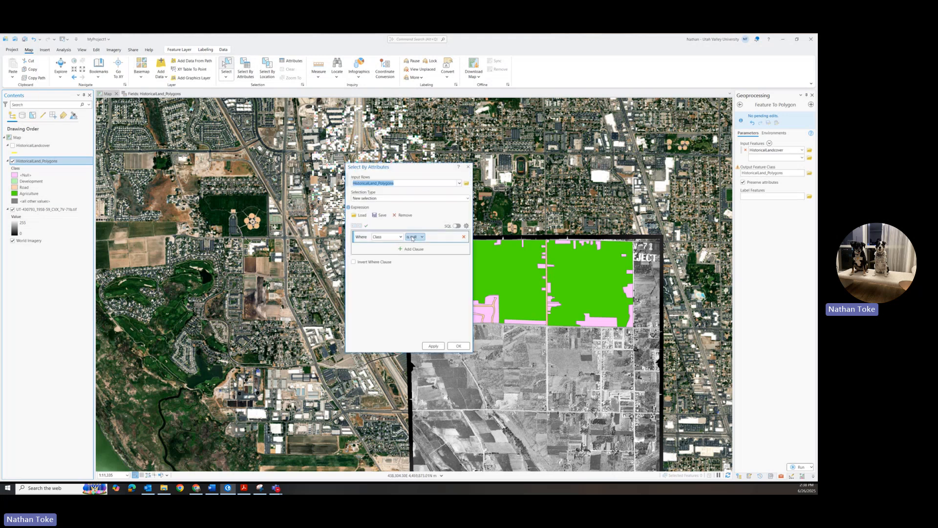
click(468, 199)
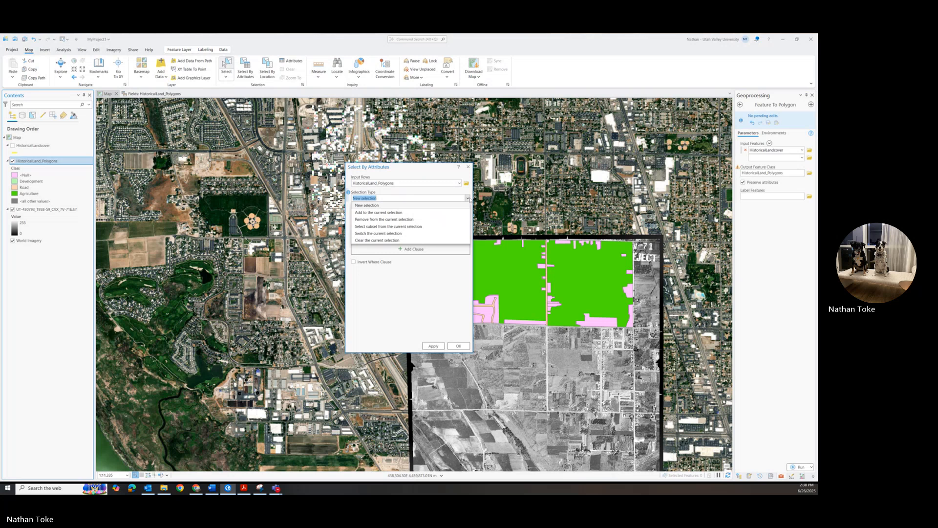
click(469, 198)
click(458, 346)
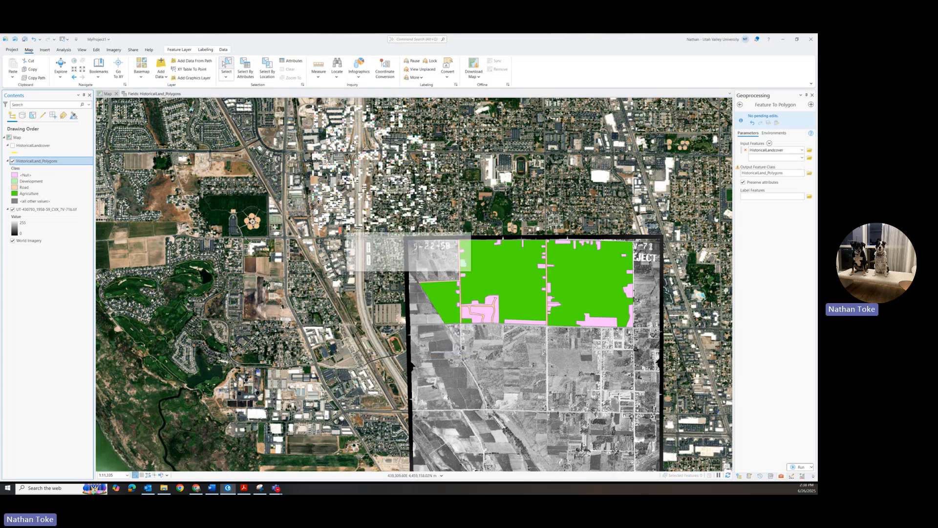
Step: Reopen the HistoricalLand_Polygons attribute table and sort it by the Class field in ascending order
right_click(74, 162)
click(101, 79)
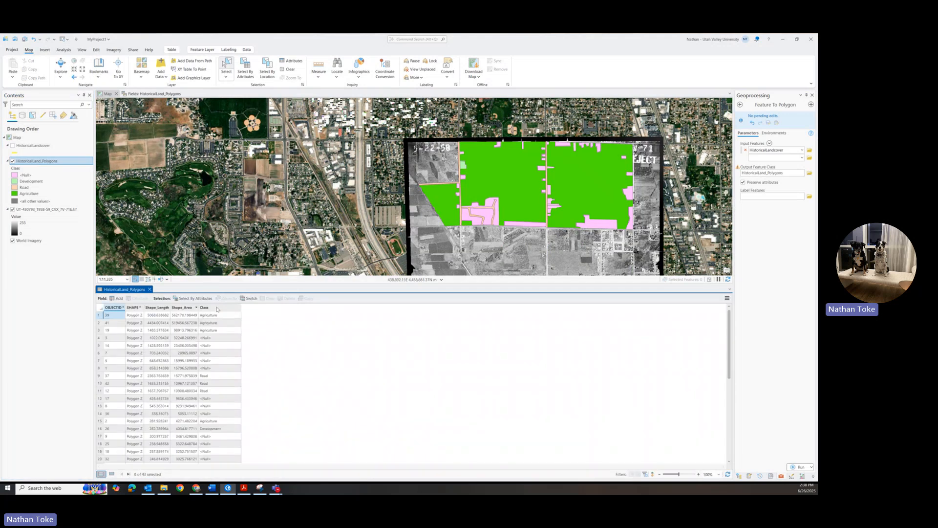
click(218, 307)
right_click(218, 308)
click(233, 251)
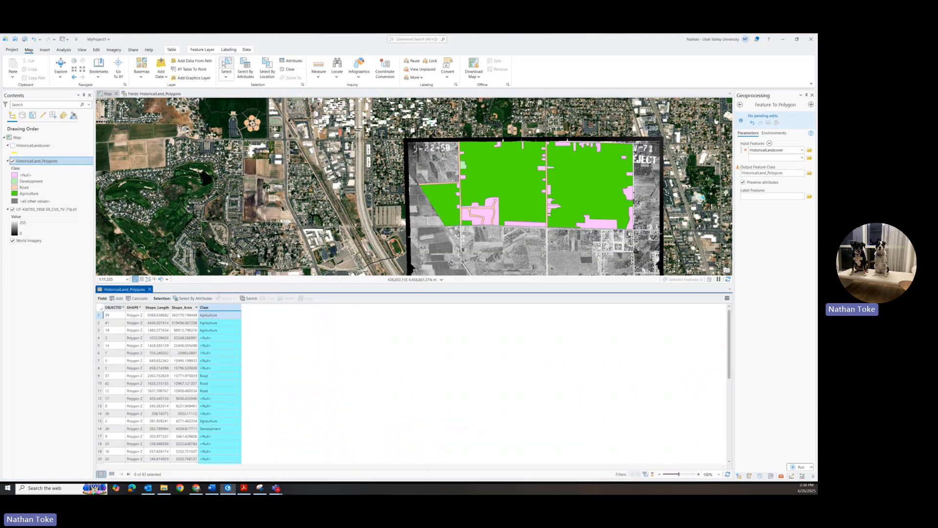
Step: Select every record with a null Class value as one continuous range in the sorted attribute table
scroll(218, 352, down, 8)
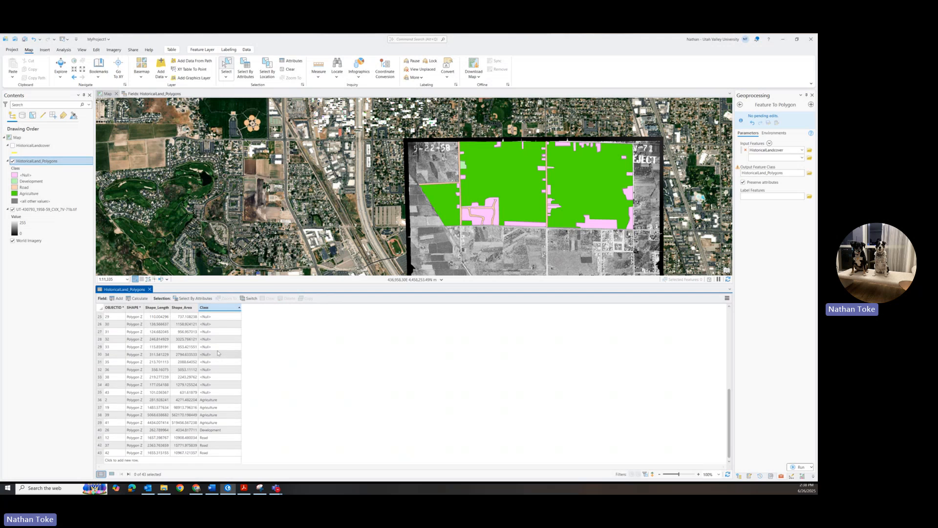
scroll(218, 353, up, 8)
click(100, 316)
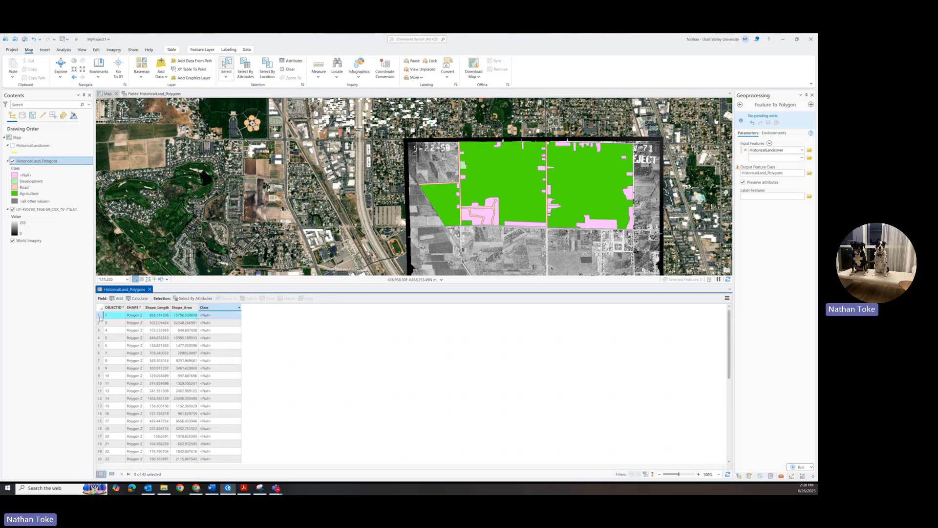
scroll(145, 375, down, 8)
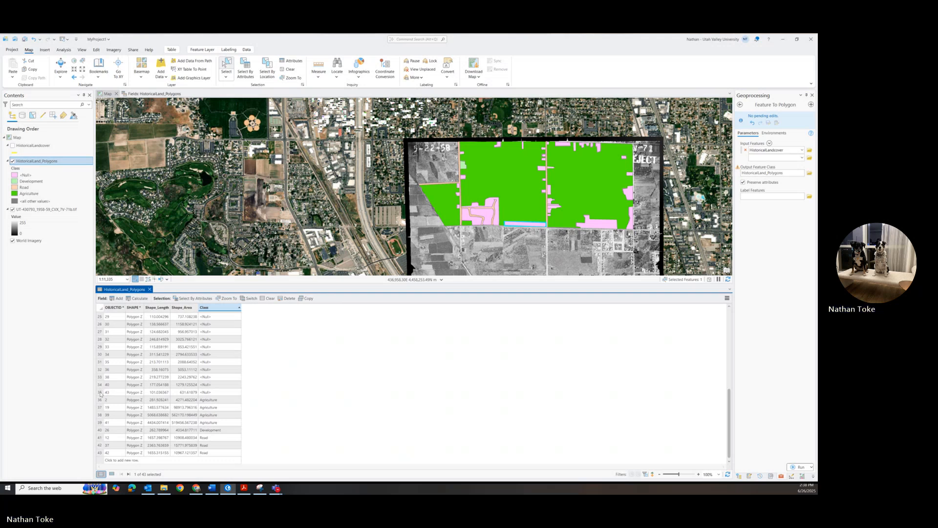
shift+click(101, 392)
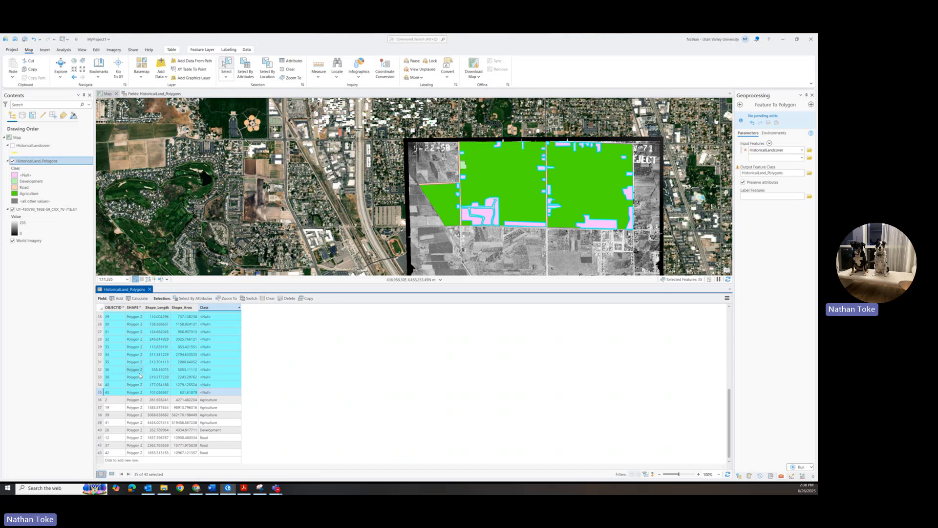
Step: Calculate the Class field as 'Development' for the selected records with a Python expression
right_click(214, 308)
click(235, 366)
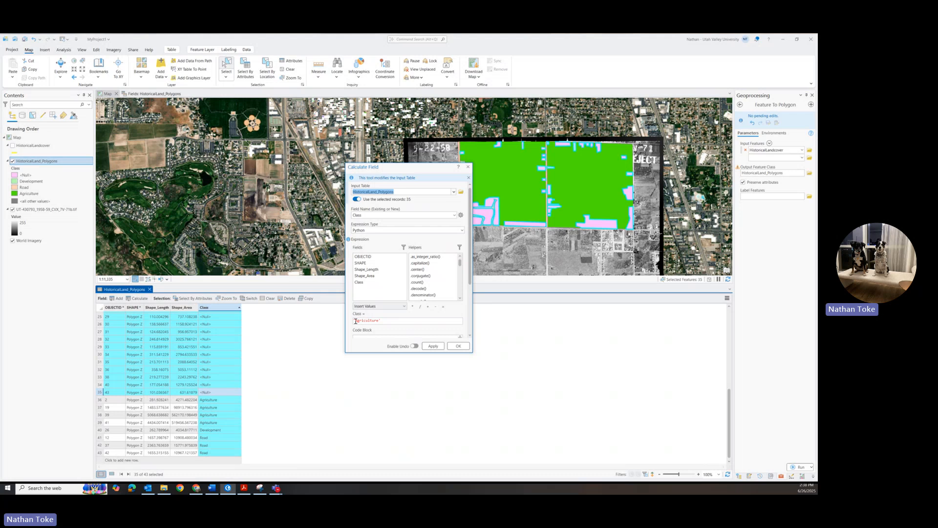
drag(354, 321, 378, 321)
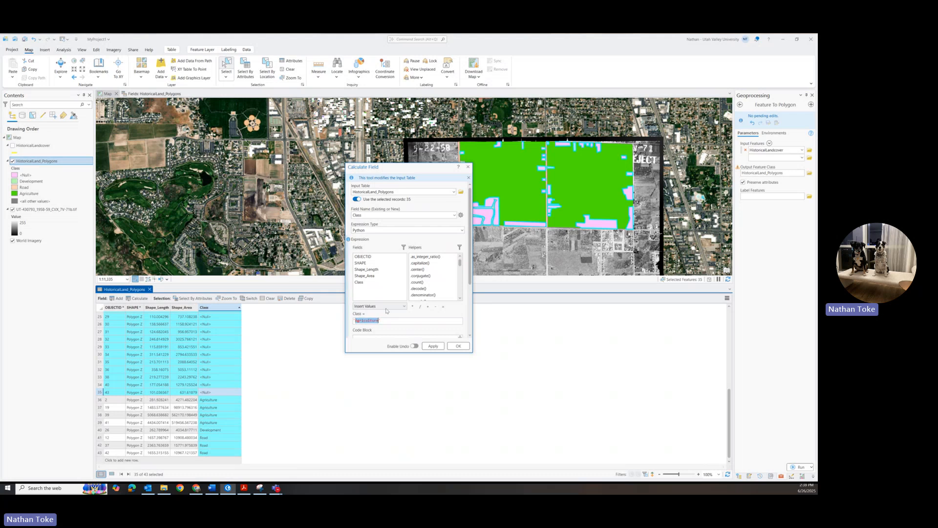
text(Devel)
text(opment)
click(435, 347)
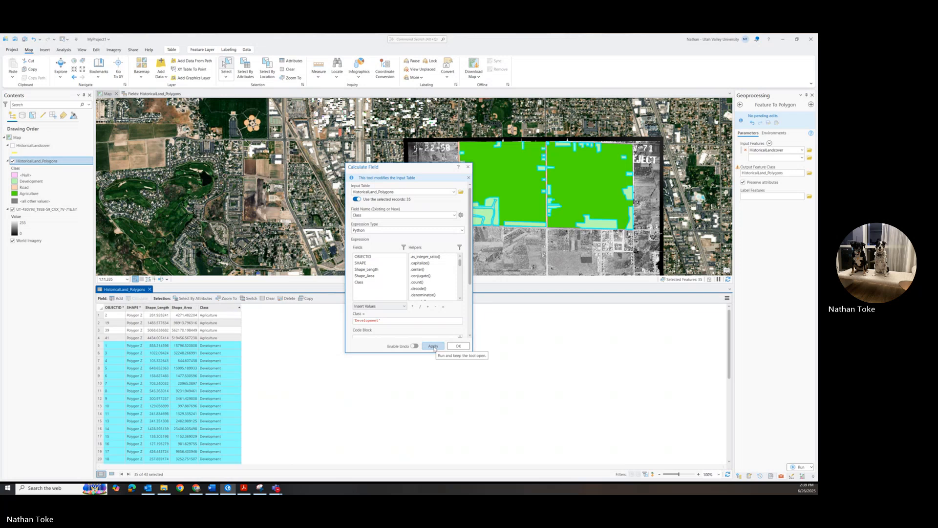
click(459, 346)
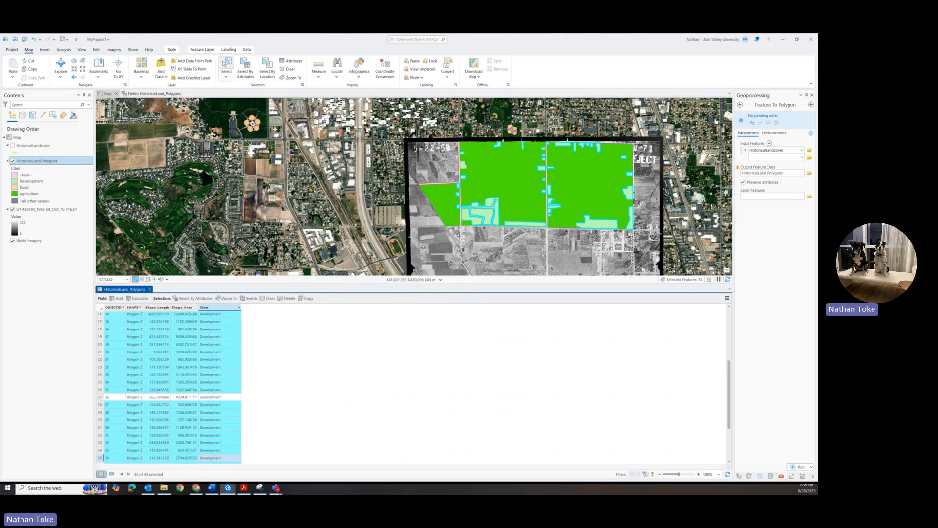
Step: Turn off the visibility of the <all other values> and <Null> classes in the HistoricalLand_Polygons symbology
right_click(45, 162)
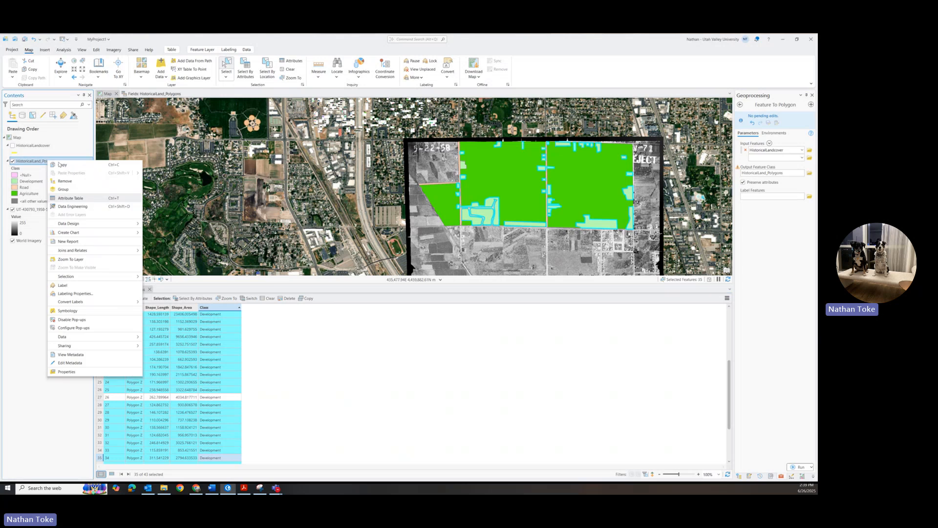
click(67, 310)
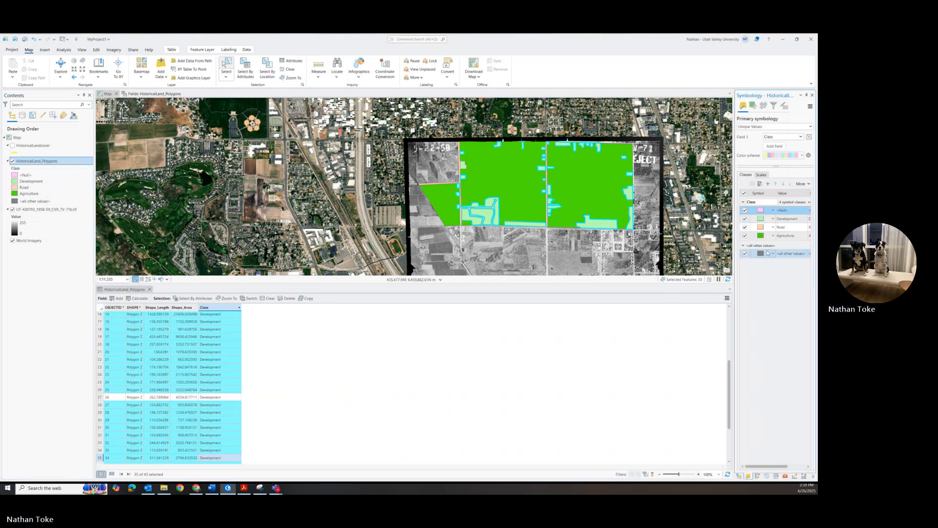
click(744, 254)
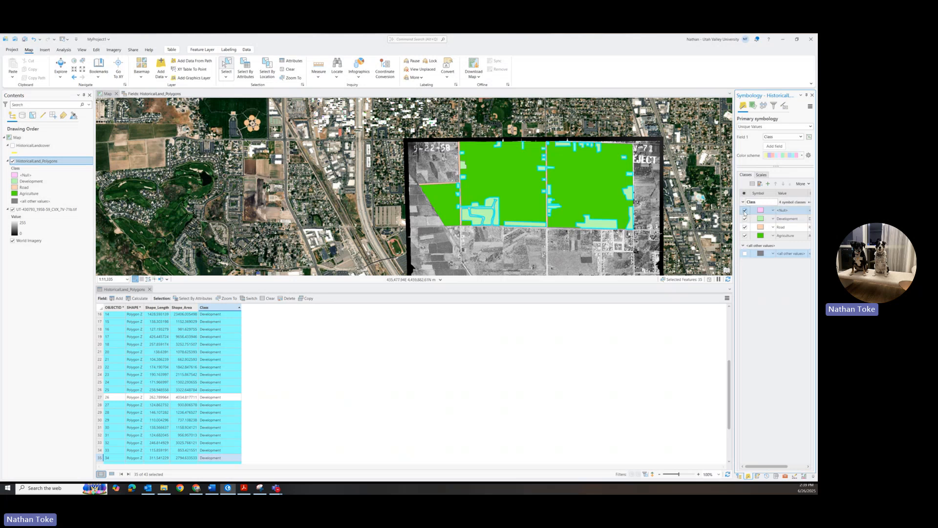
click(745, 211)
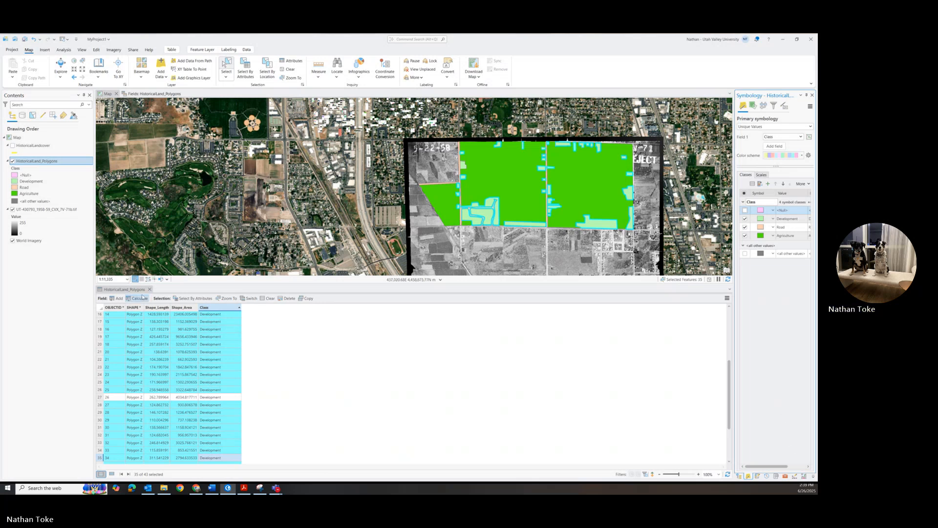
Step: Close the attribute table and widen the Symbology pane so that all the class columns fit
click(149, 290)
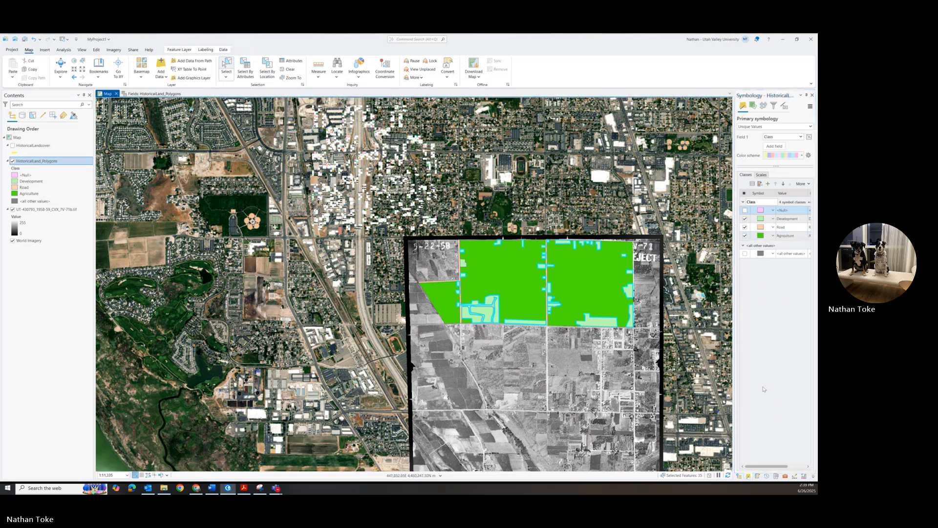
mouse_move(770, 466)
mouse_down()
mouse_move(806, 466)
mouse_move(765, 467)
mouse_up()
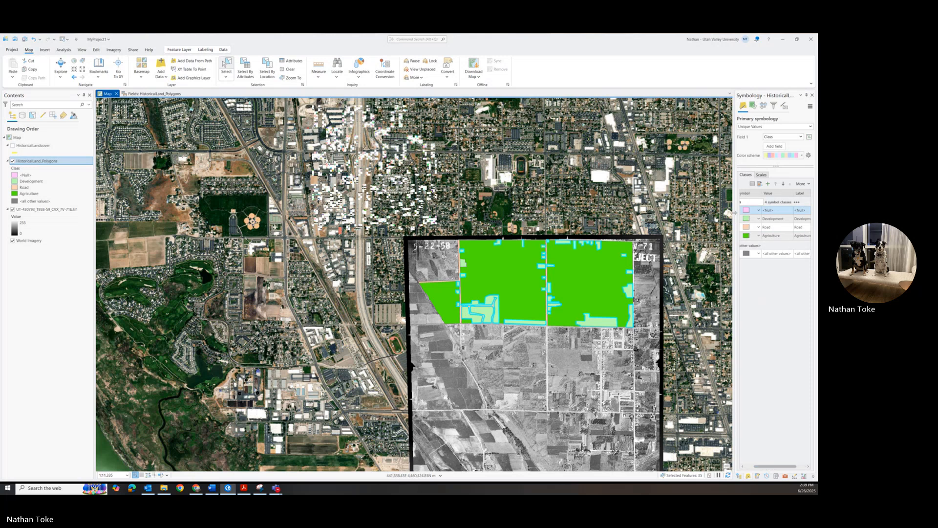
drag(735, 212, 699, 213)
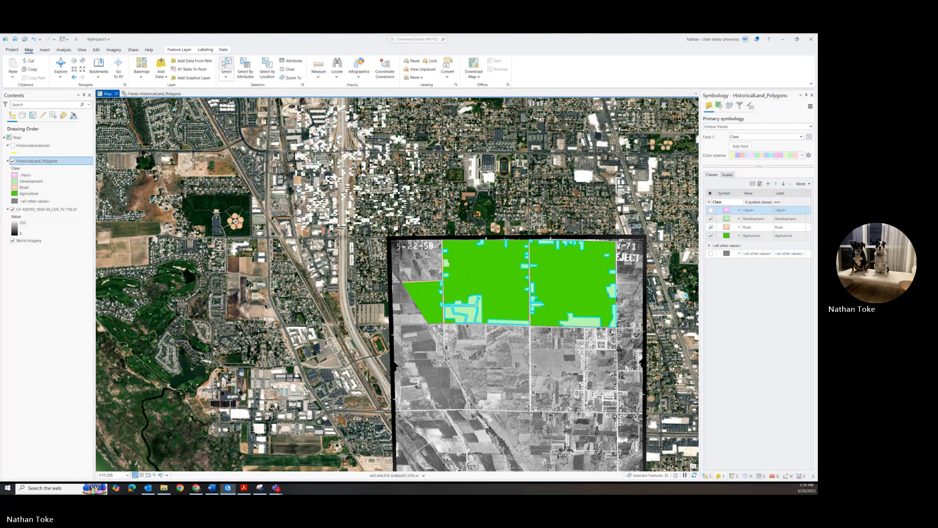
Step: Refresh the map and clear the current feature selection
click(79, 188)
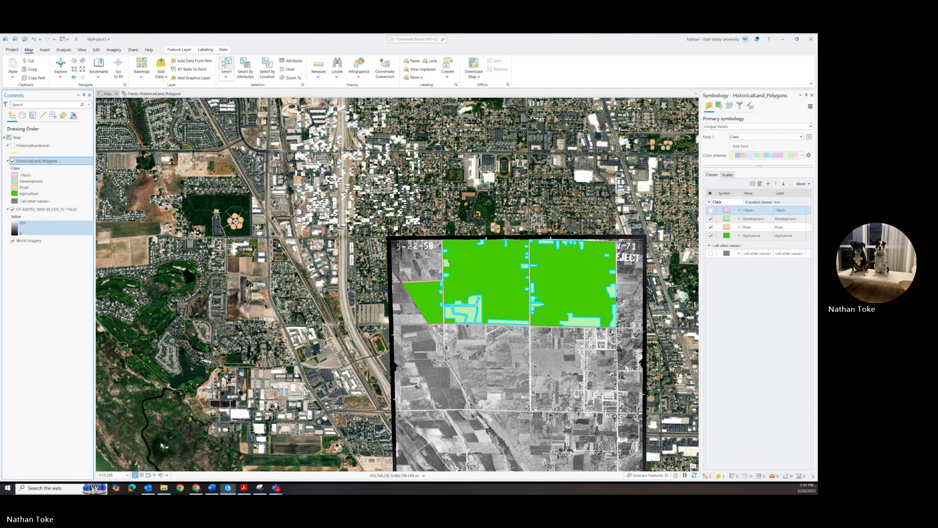
click(694, 476)
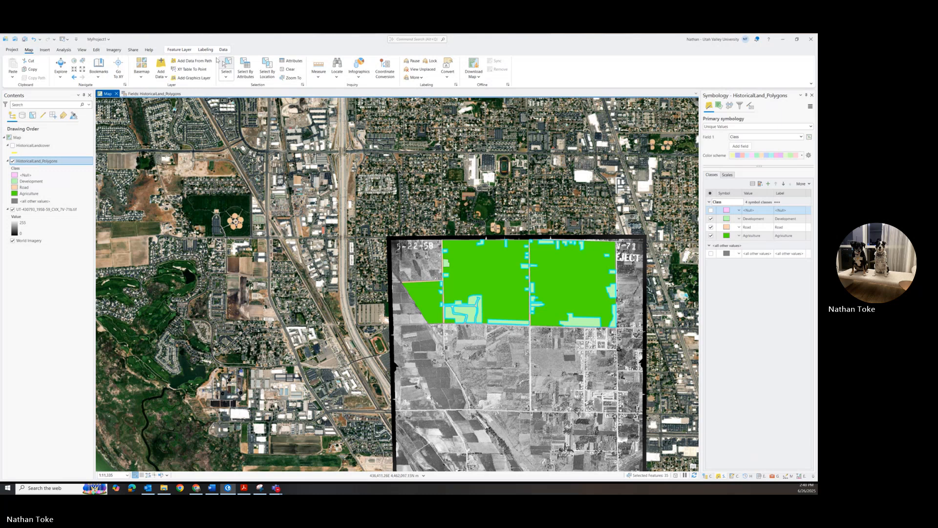
click(291, 69)
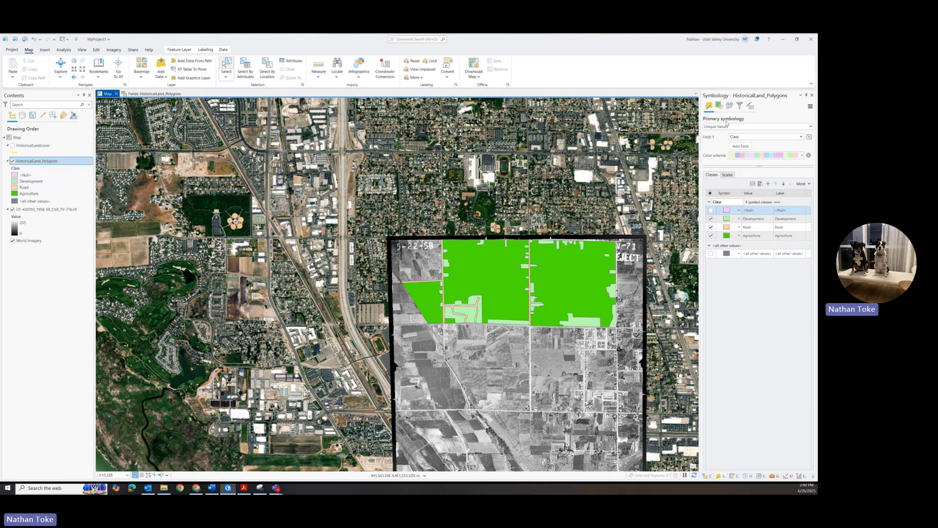
Step: Reset the HistoricalLand_Polygons symbology to Single Symbol
click(736, 137)
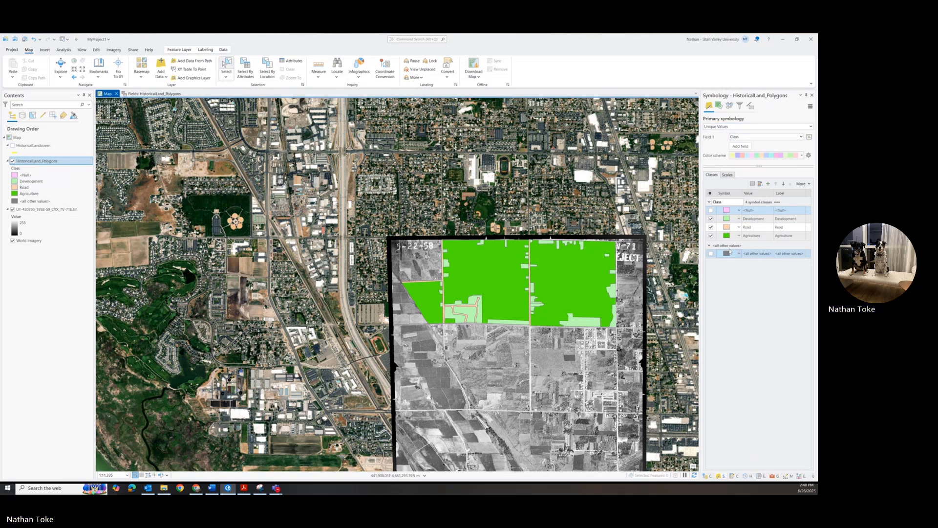
click(802, 184)
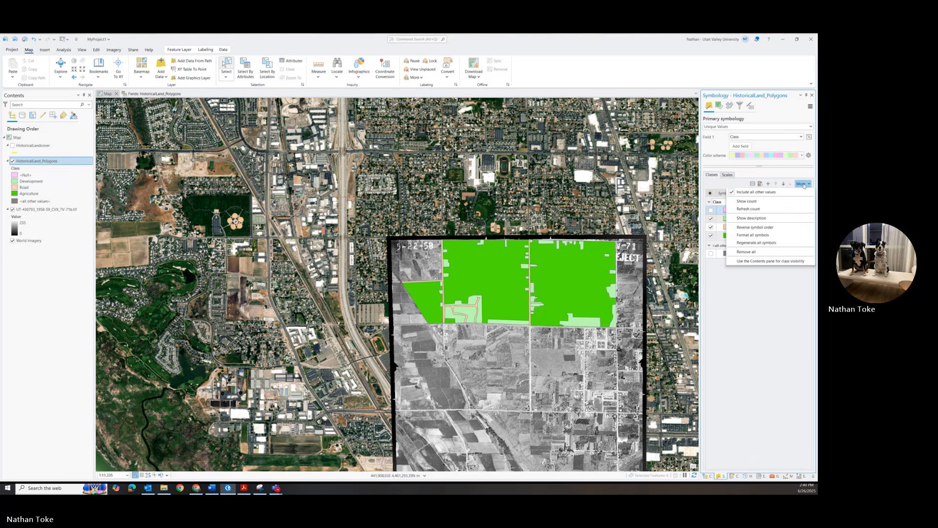
click(804, 185)
click(719, 127)
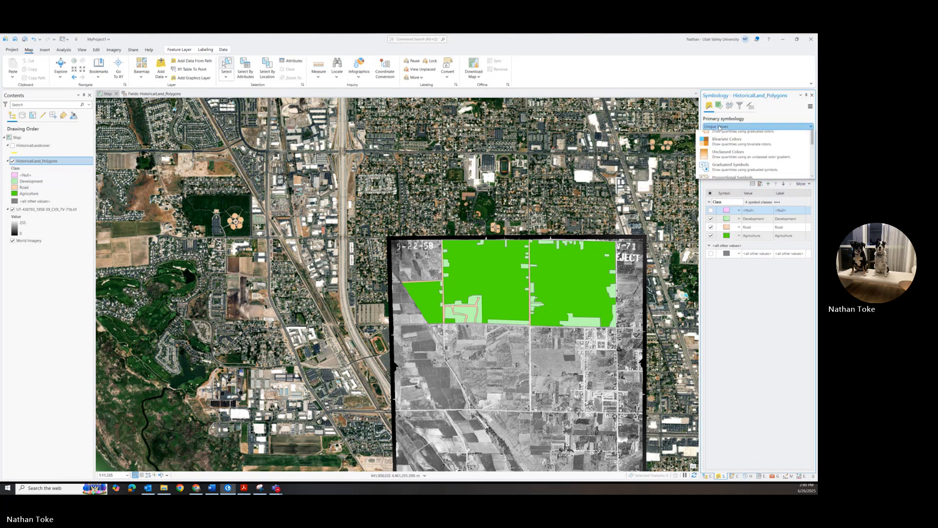
click(725, 136)
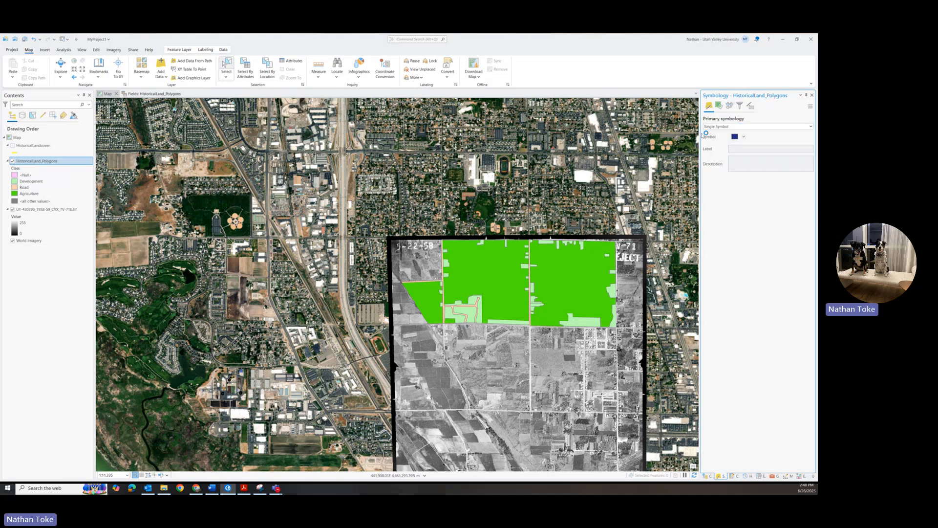
Step: Symbolize HistoricalLand_Polygons with Unique Values on the Class field and turn off the <all other values> class
click(772, 127)
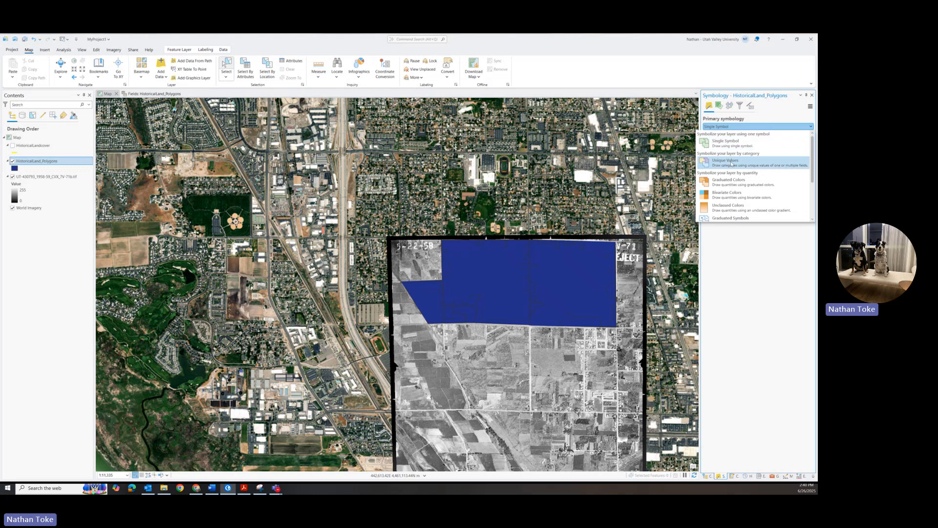
click(732, 164)
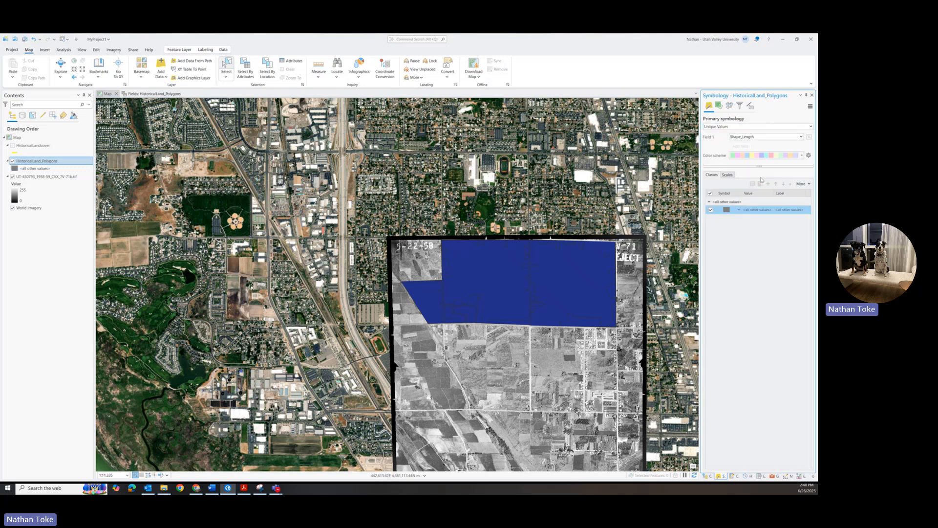
click(743, 137)
click(744, 156)
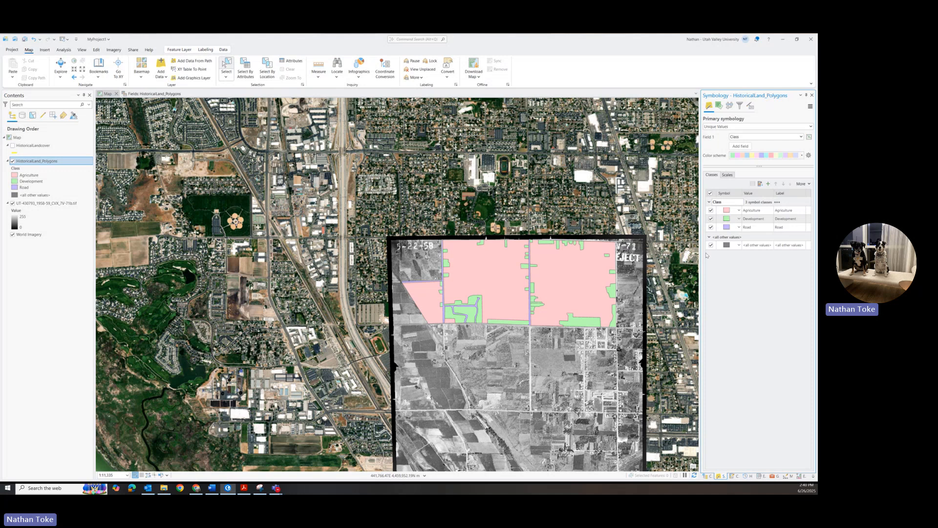
click(712, 244)
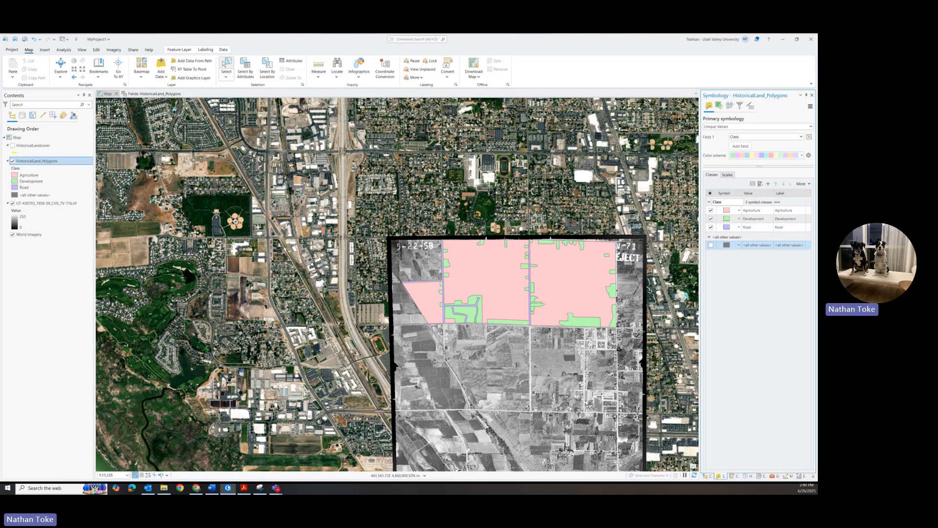
click(40, 195)
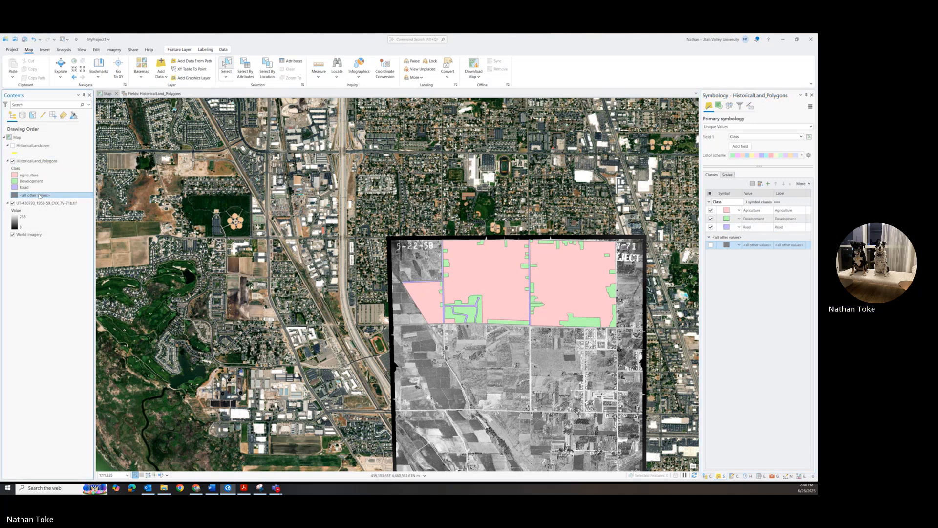
right_click(39, 197)
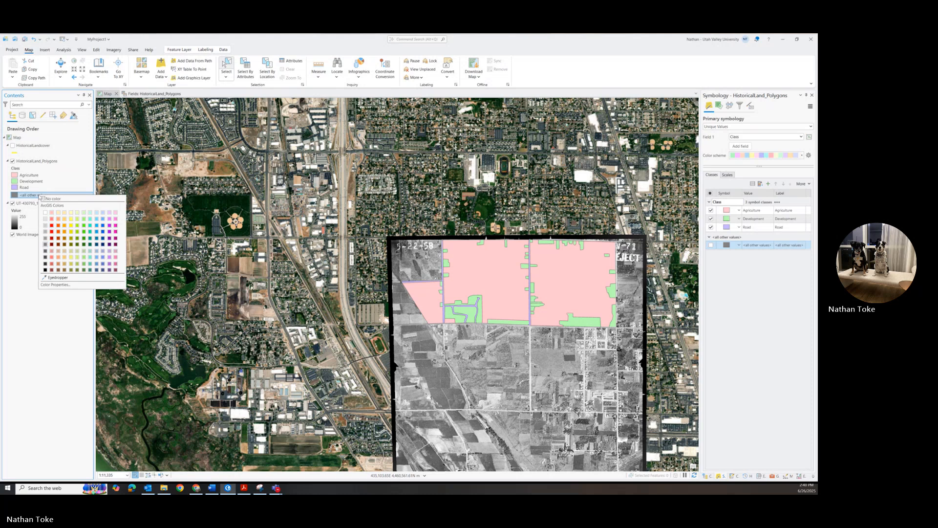
click(37, 195)
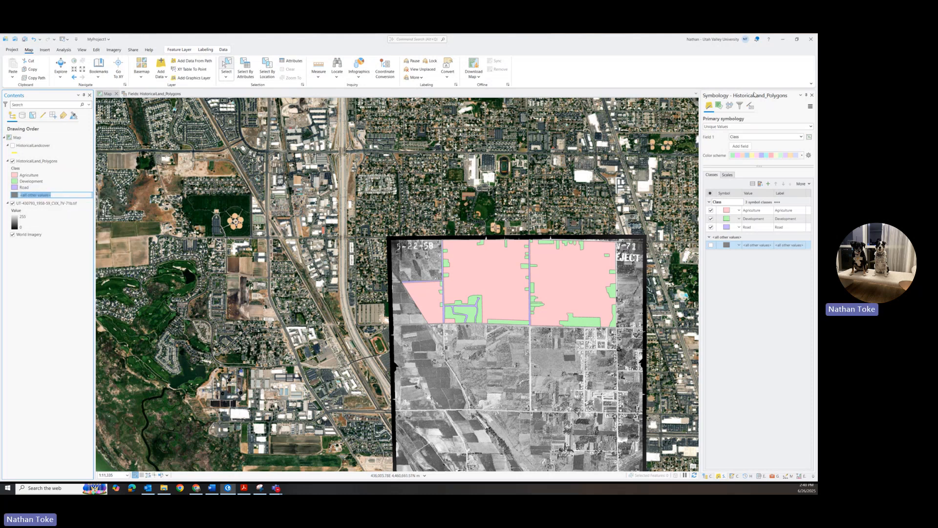
click(723, 127)
click(723, 127)
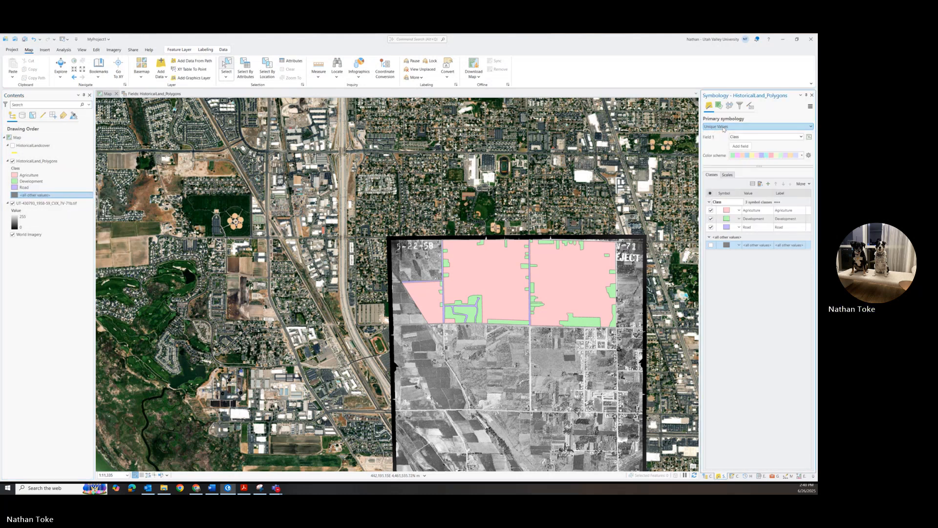
click(723, 127)
click(726, 153)
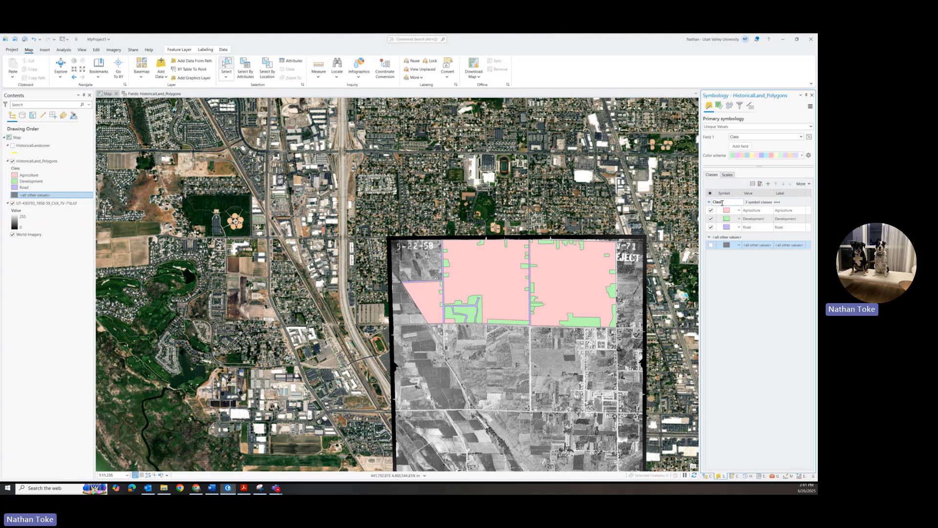
Step: Change the Agriculture class fill to a dark olive green, apply it and return to the class list
click(739, 211)
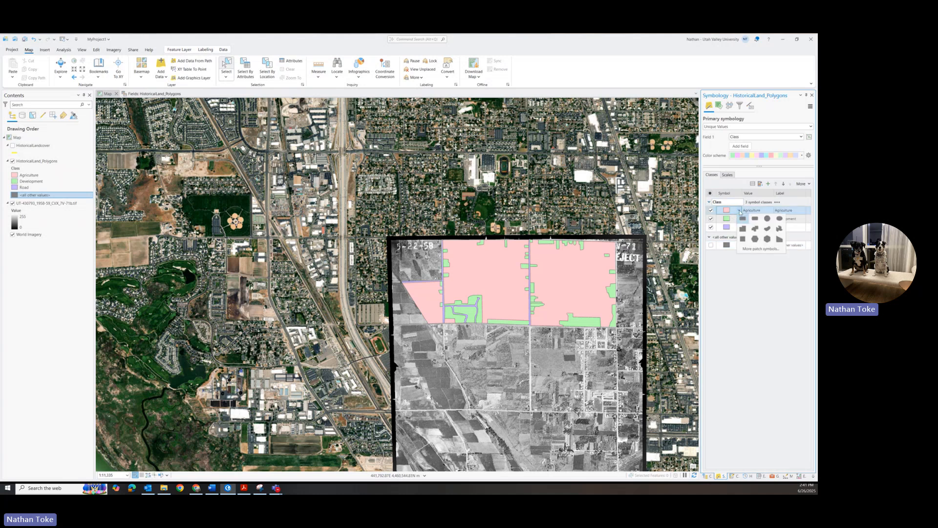
click(727, 213)
click(727, 212)
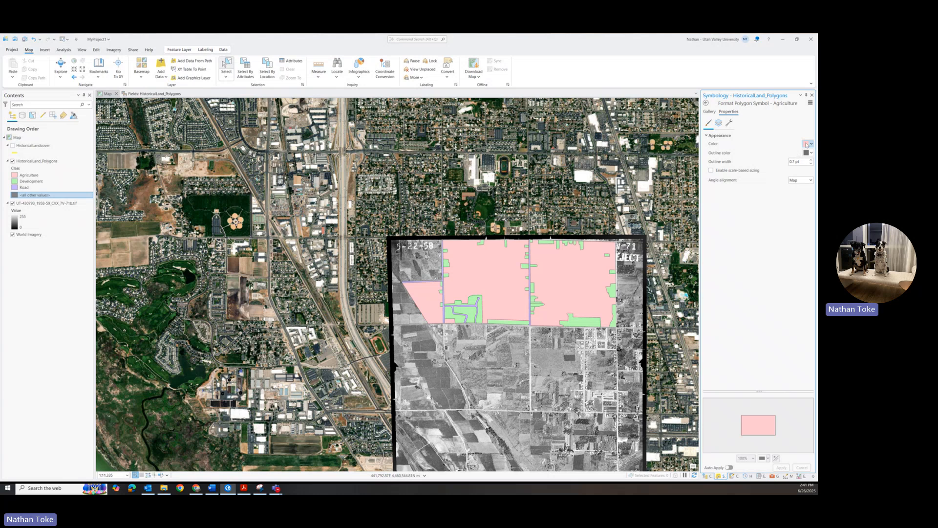
click(806, 144)
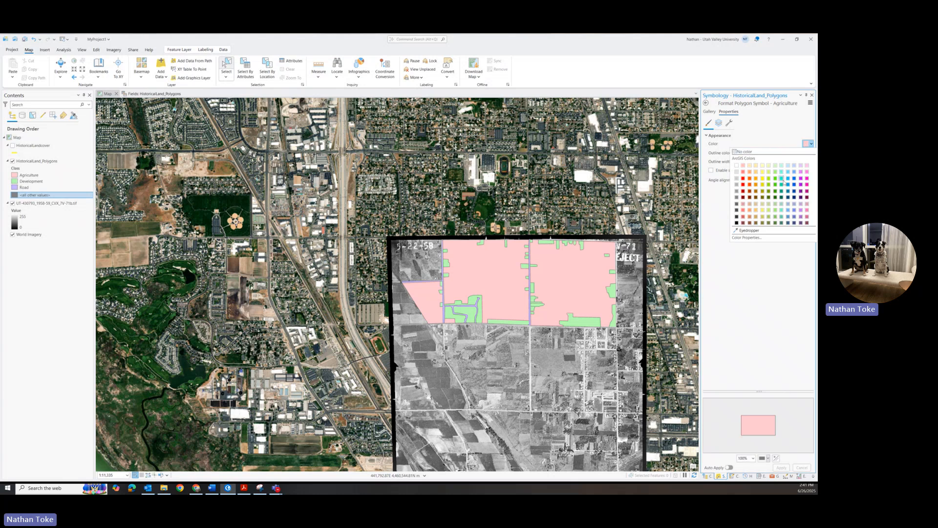
click(774, 202)
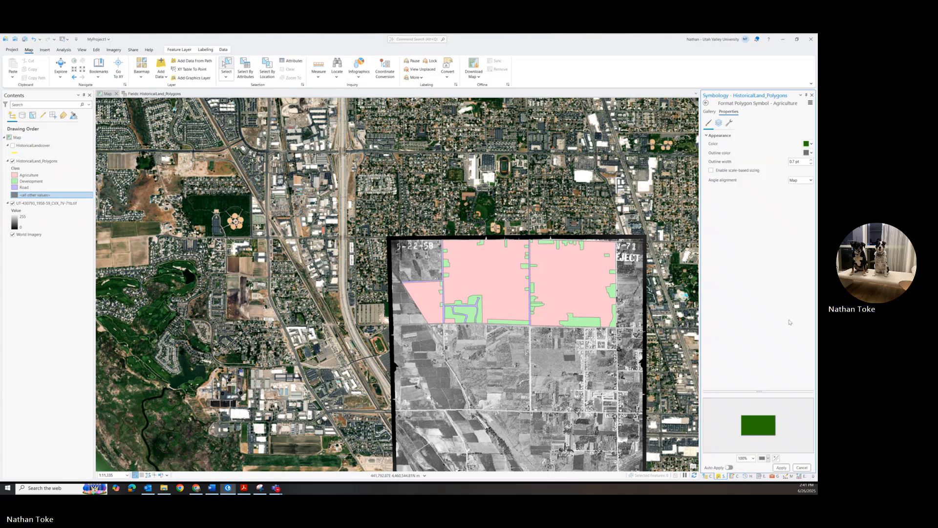
click(810, 144)
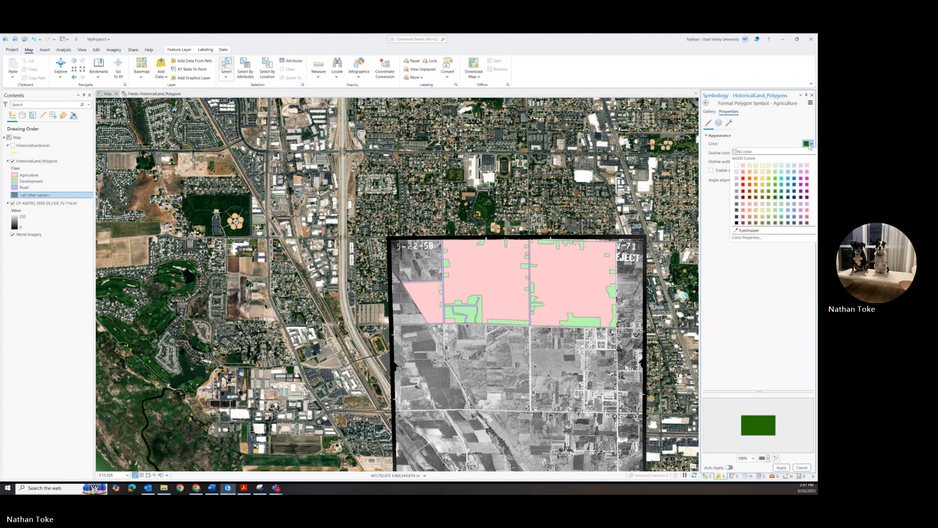
click(771, 198)
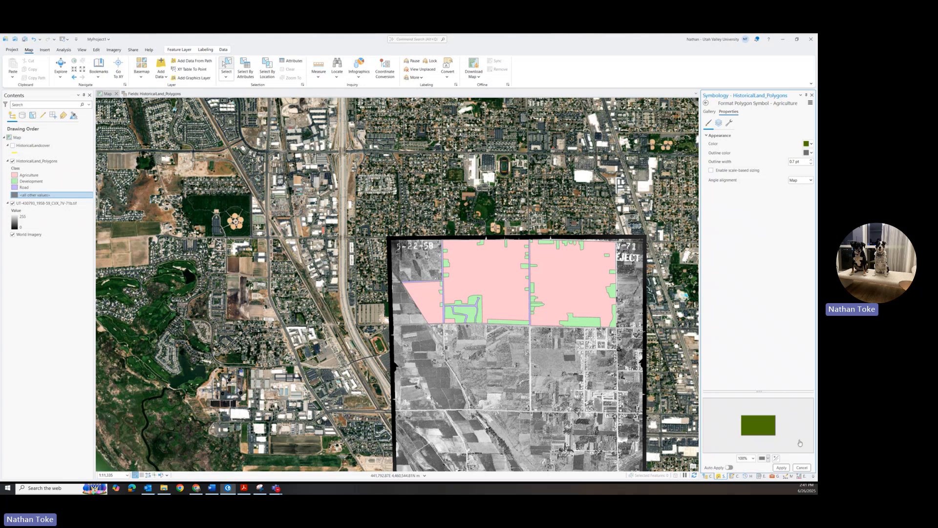
click(782, 468)
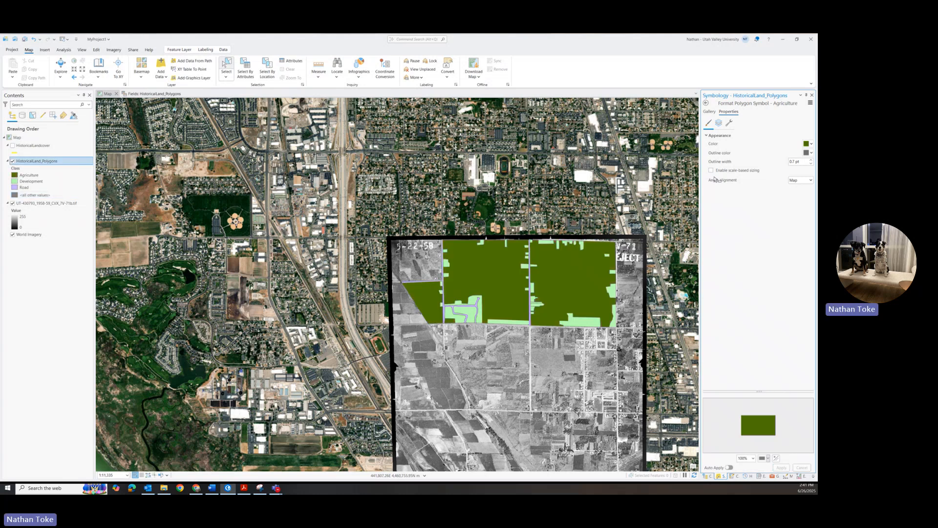
click(706, 104)
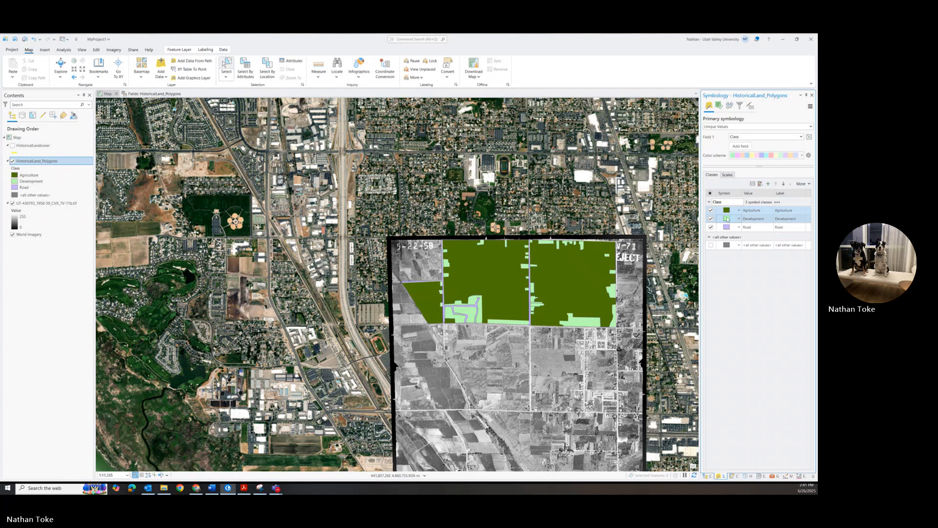
Step: Change the Development class fill to medium gray, apply it and return to the class list
click(728, 218)
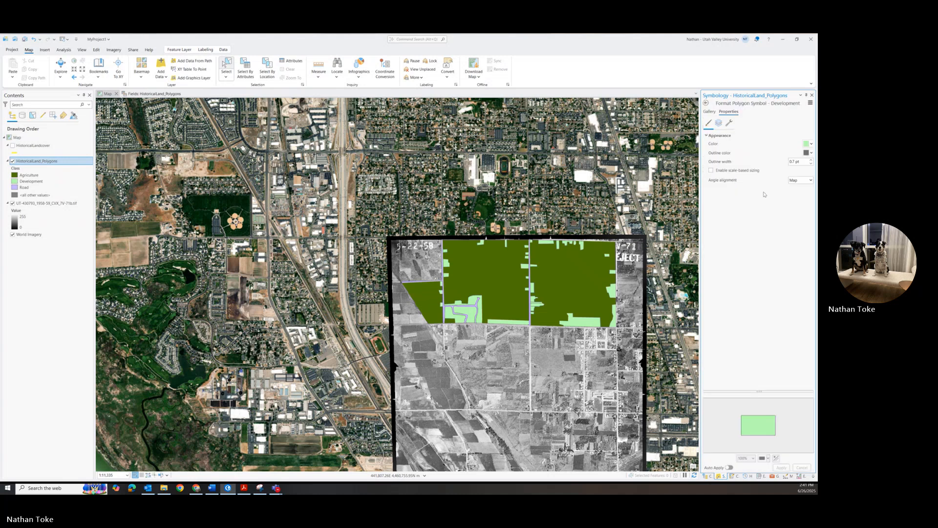
click(810, 145)
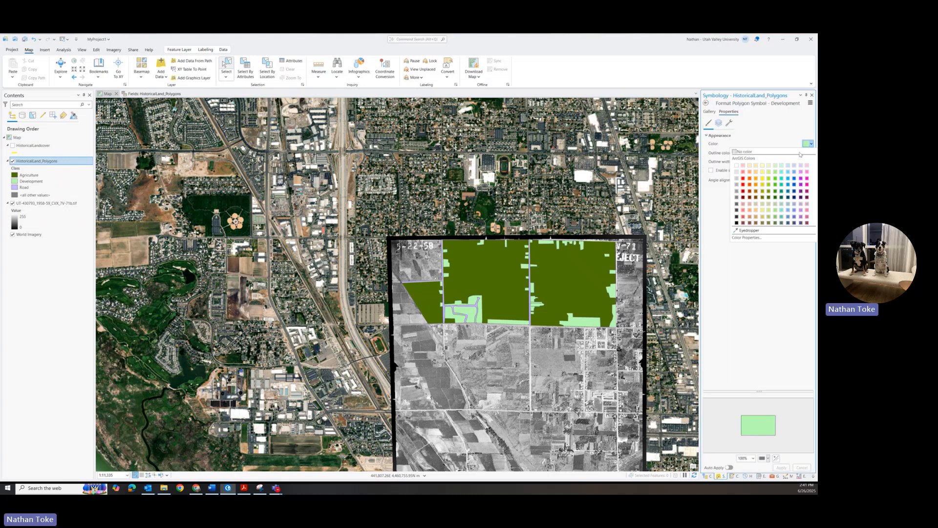
click(737, 191)
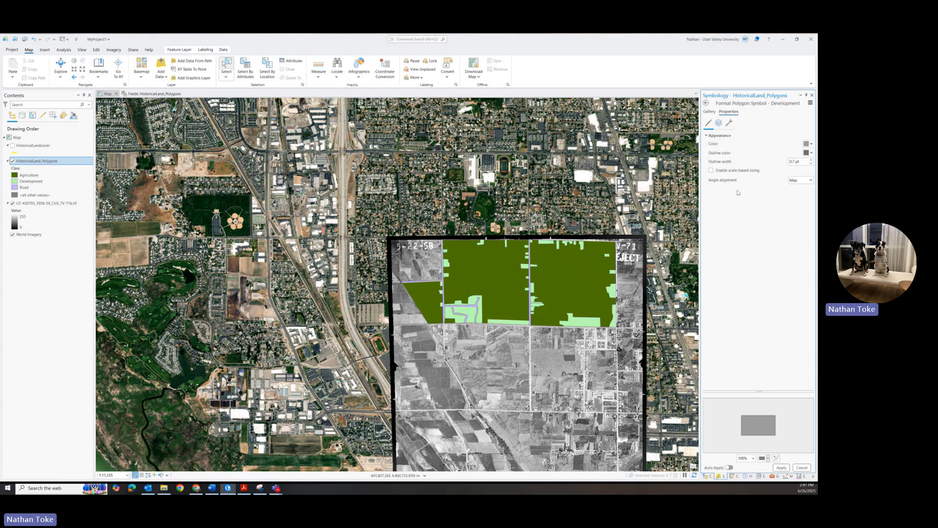
click(781, 467)
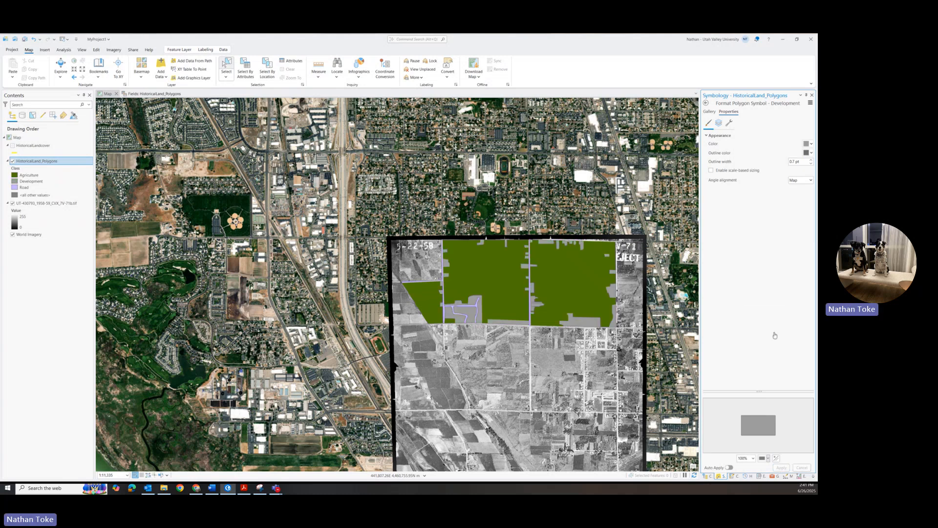
click(706, 102)
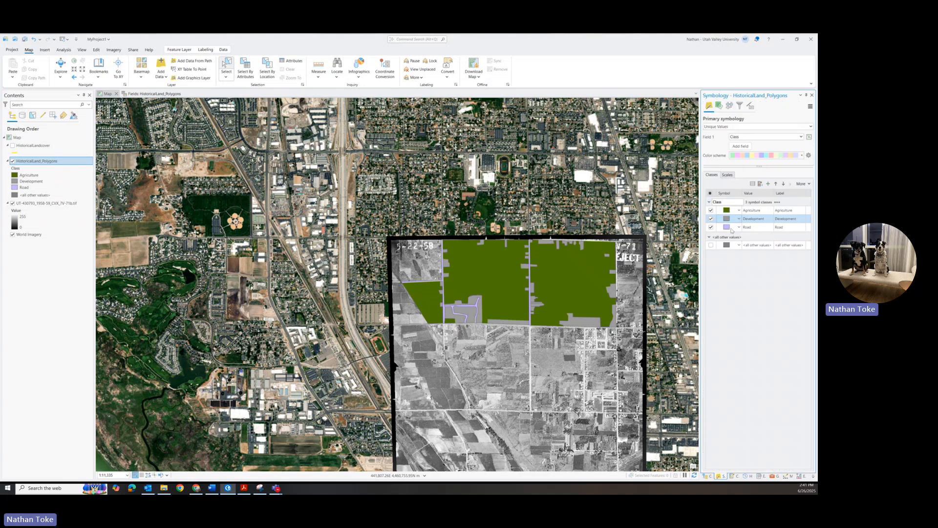
Step: Change the Road class fill to black and apply it
click(729, 227)
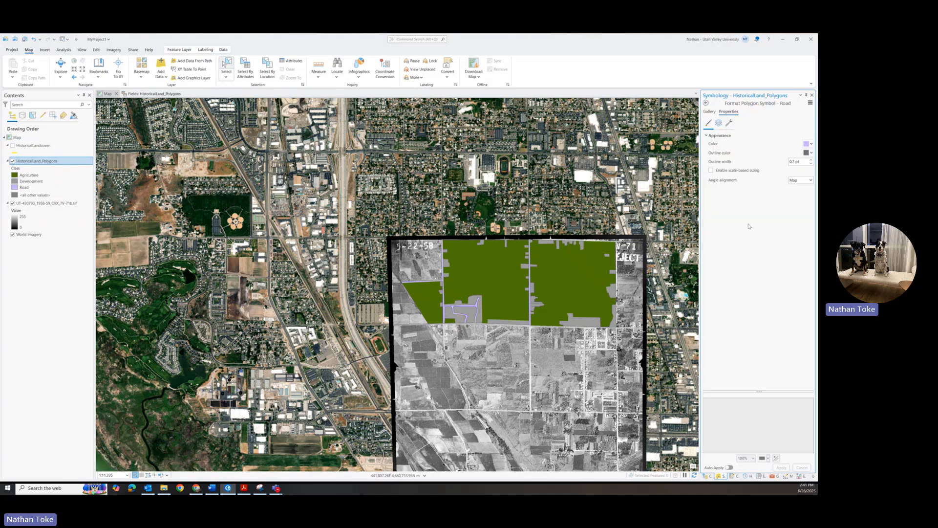
click(809, 144)
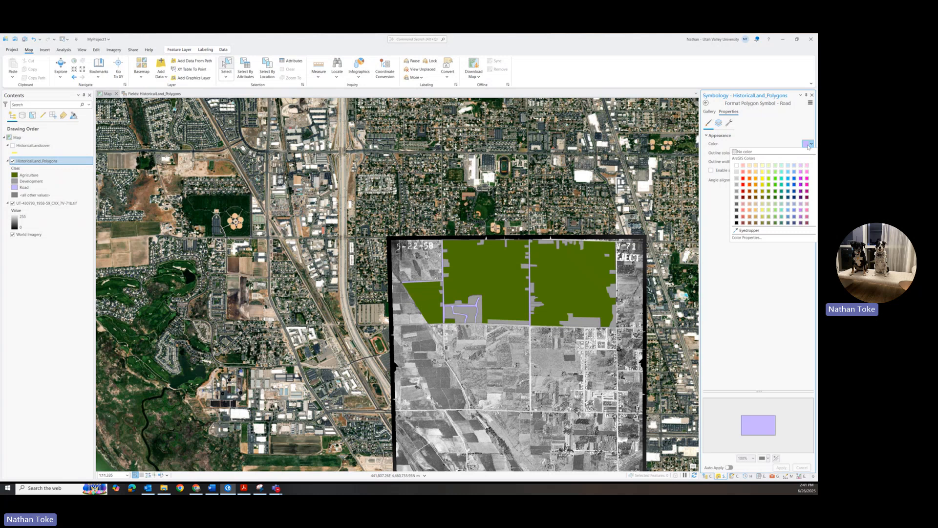
click(737, 223)
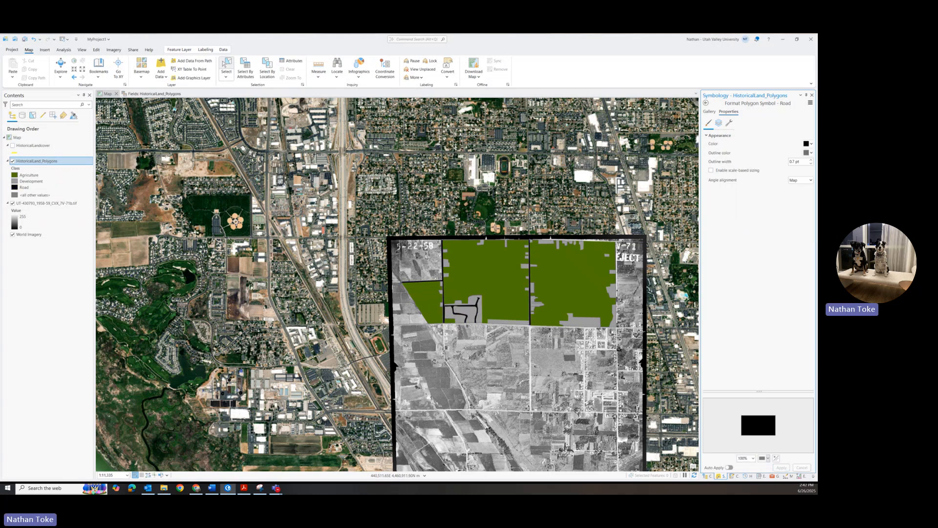
Step: Hide the 1958 aerial photo layer and set the HistoricalLand_Polygons transparency to 70%
click(13, 203)
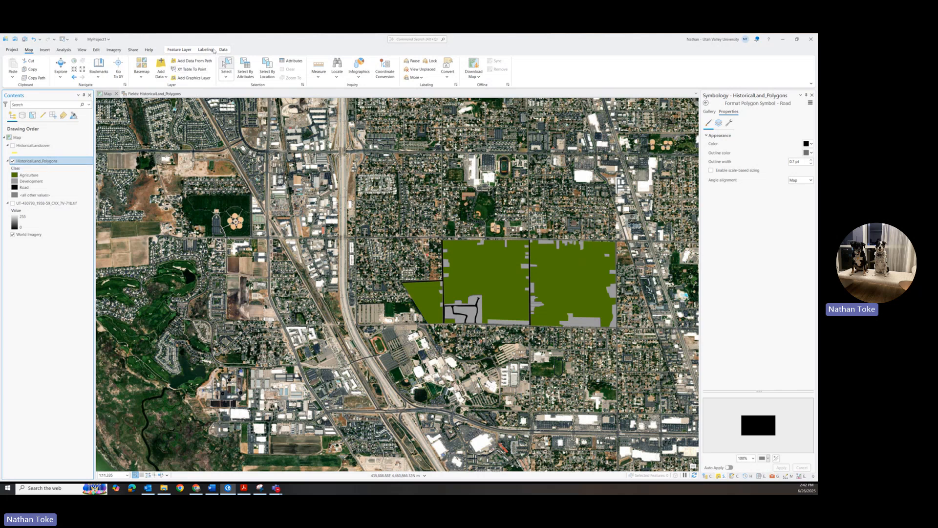
key(F2)
click(178, 50)
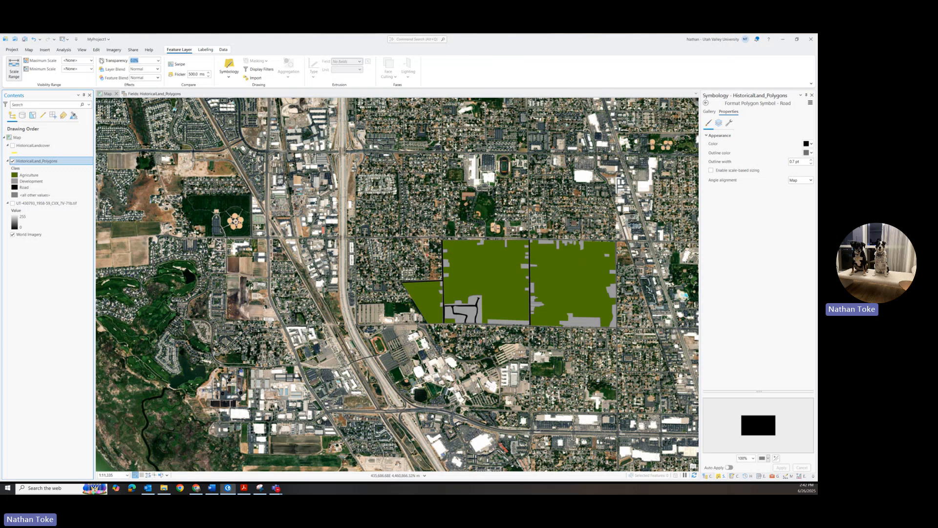
text(3)
key(Return)
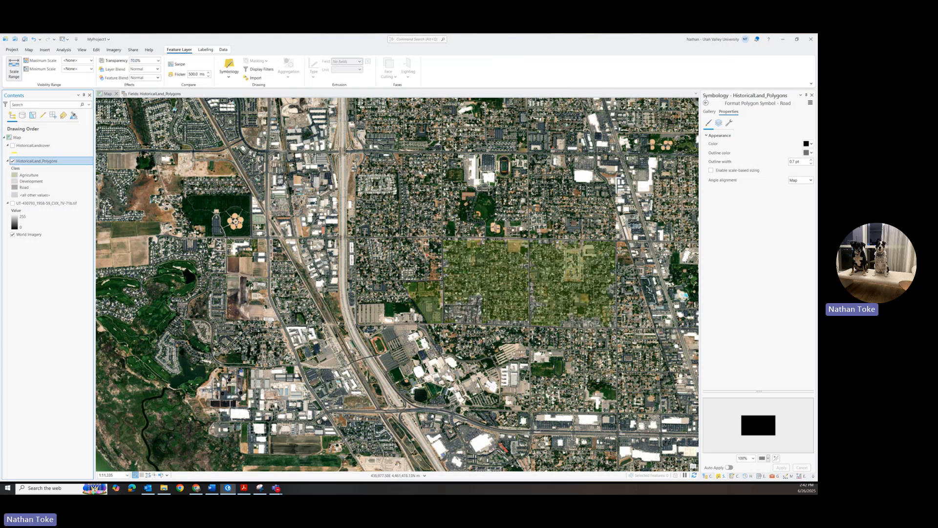
scroll(484, 287, up, 2)
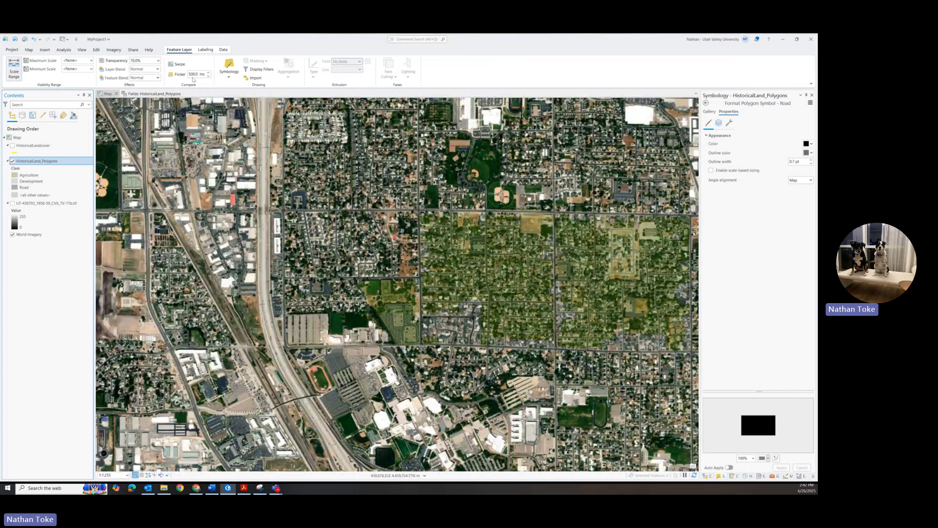
Step: Set the HistoricalLand_Polygons transparency to 42.5% and compare the classes with the modern imagery up close
click(158, 60)
drag(152, 67, 145, 72)
drag(144, 72, 143, 72)
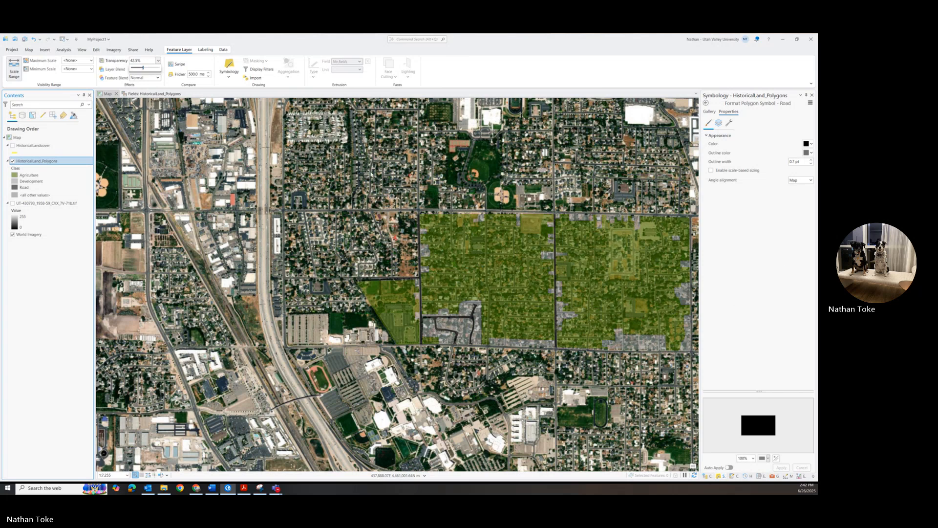
scroll(547, 255, up, 2)
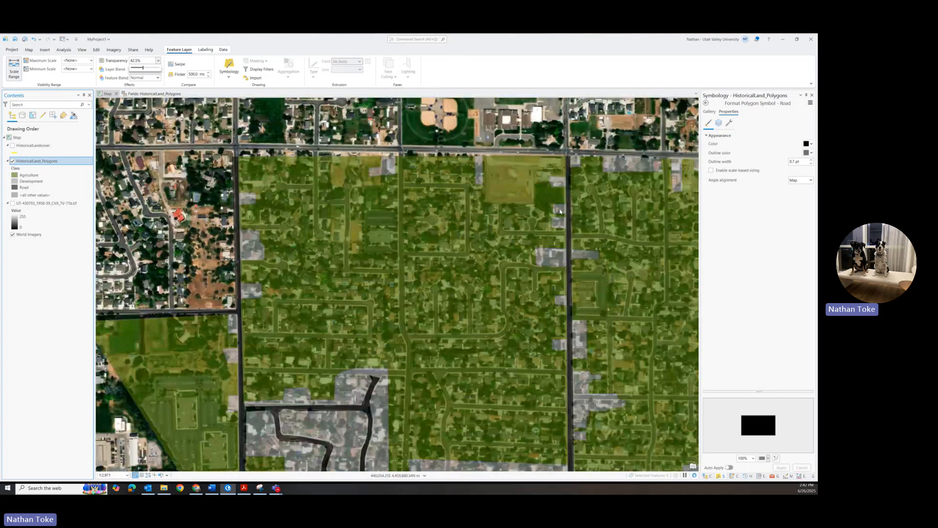
Step: Hide the HistoricalLand_Polygons layer and examine the modern imagery of the formerly agricultural area at several scales
scroll(556, 183, down, 2)
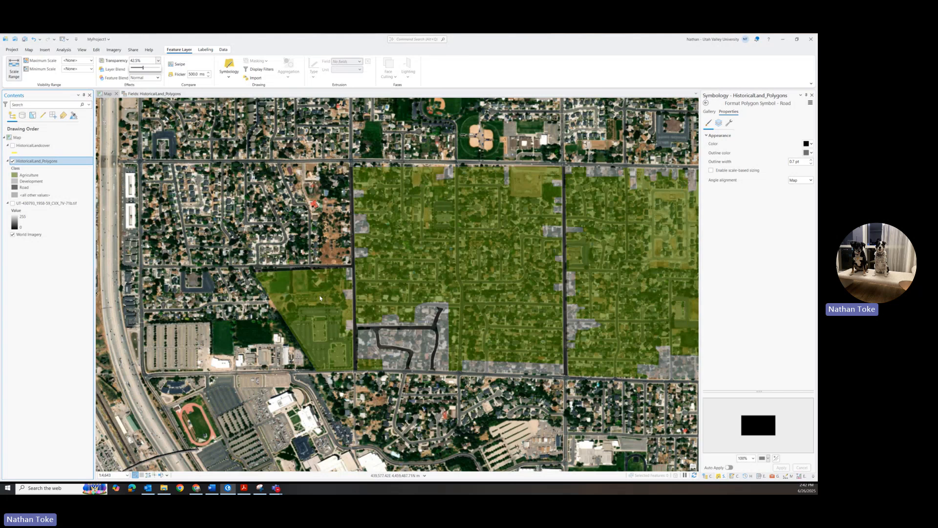
scroll(320, 297, down, 2)
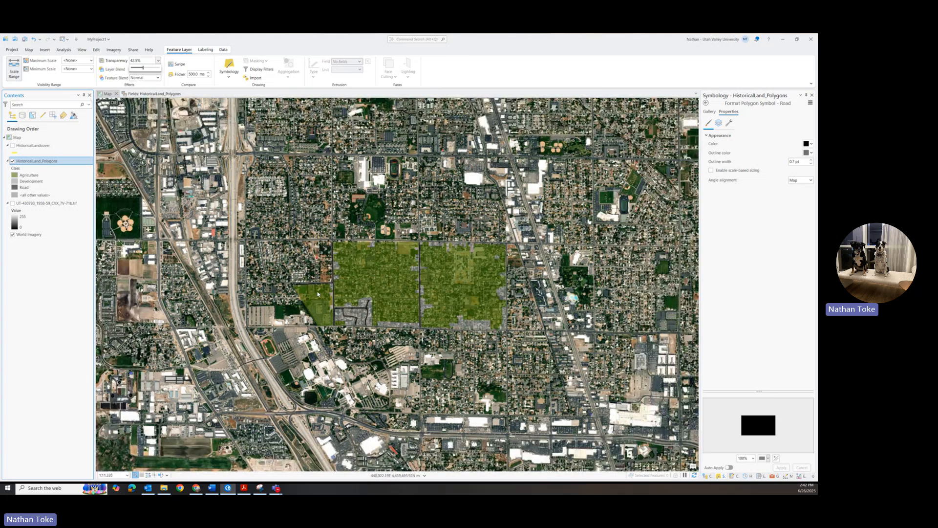
click(13, 161)
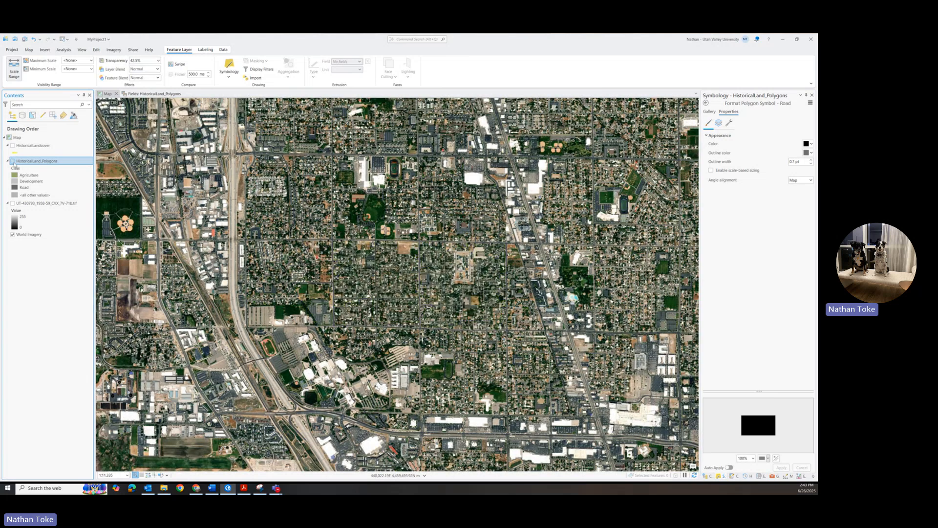
click(13, 162)
click(14, 162)
scroll(332, 311, up, 5)
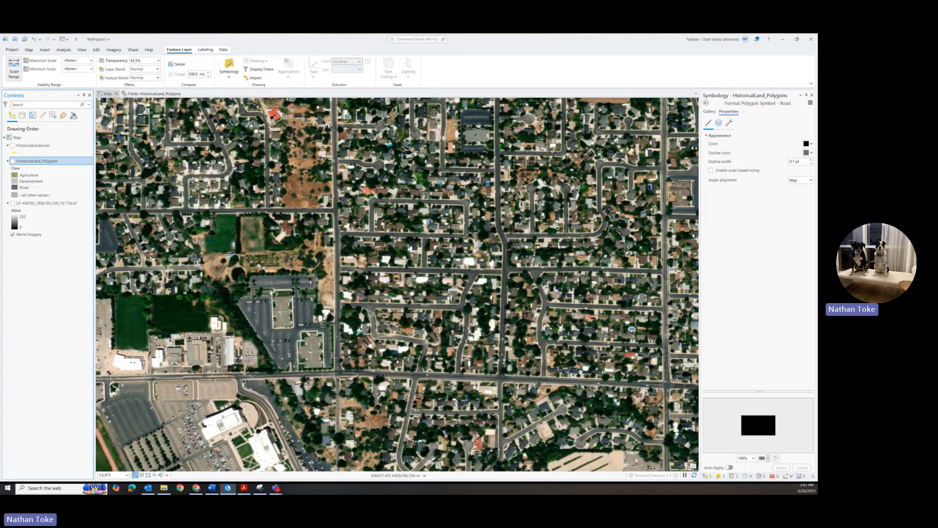
drag(498, 280, 306, 299)
scroll(392, 289, down, 3)
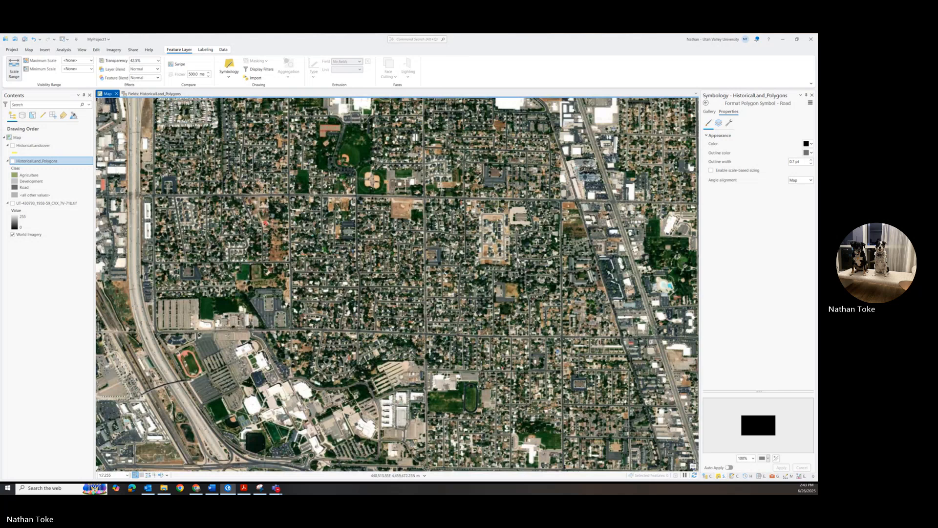
scroll(558, 227, up, 5)
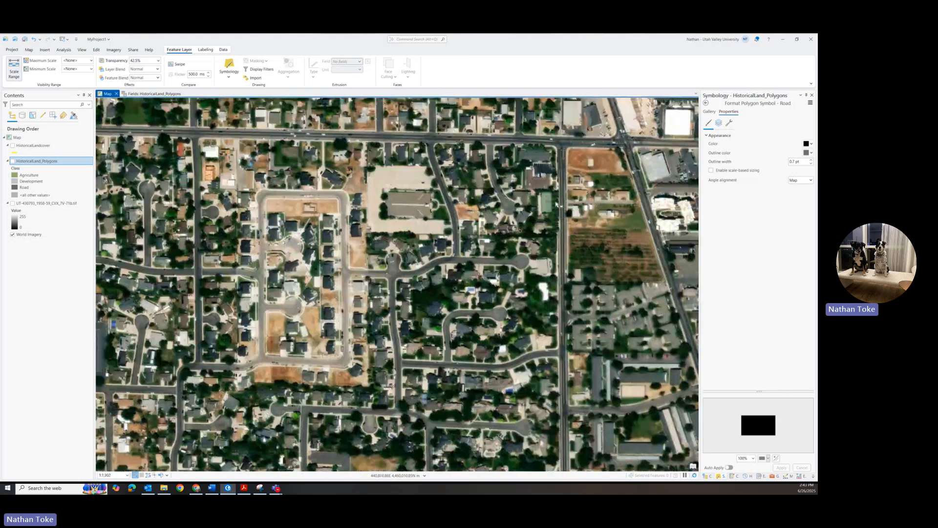
scroll(312, 222, down, 1)
scroll(225, 213, down, 2)
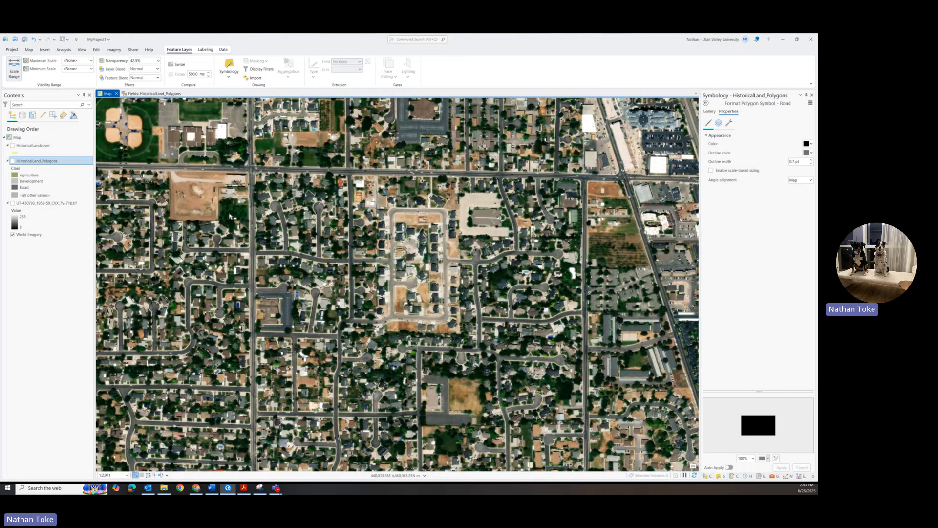
scroll(233, 217, down, 3)
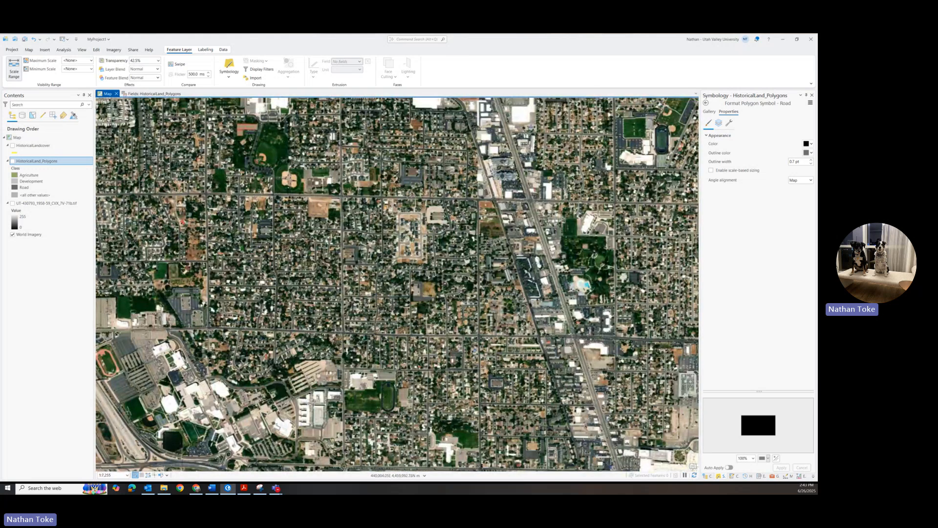
Step: Open the HistoricalLand_Polygons attribute table and make a new selection of the records where Class is equal to Agriculture
right_click(21, 162)
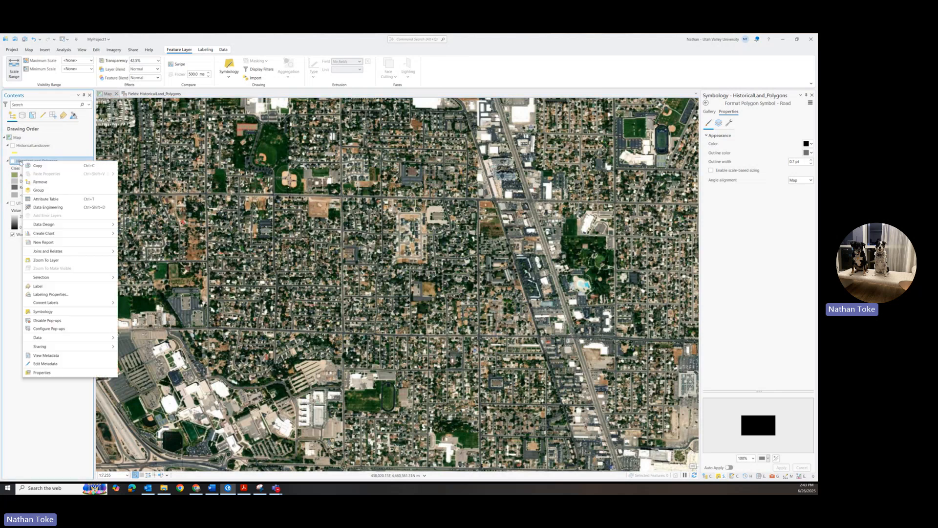
click(46, 199)
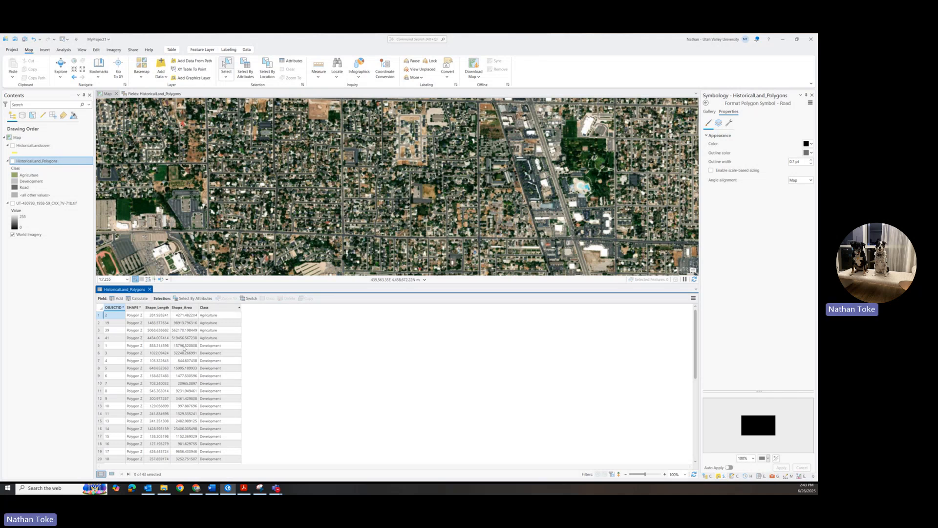
click(245, 68)
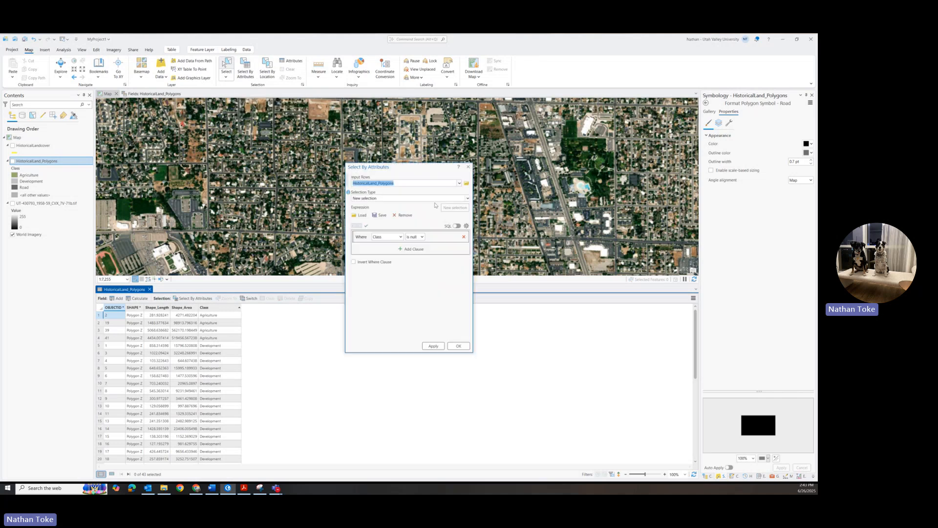
click(456, 197)
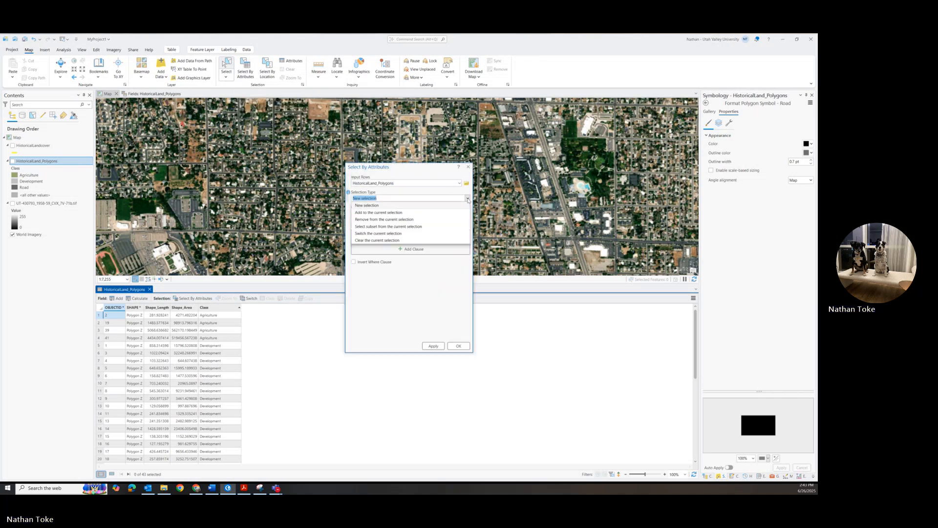
click(422, 203)
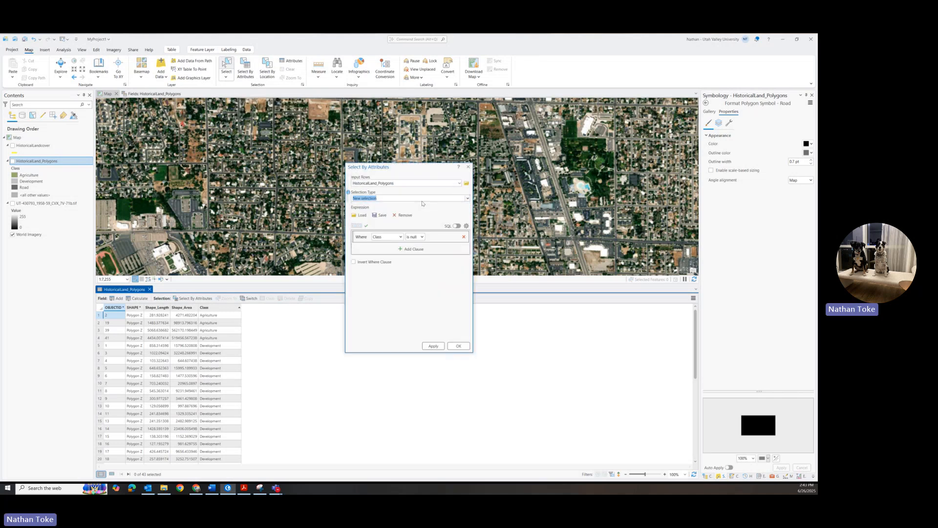
click(423, 237)
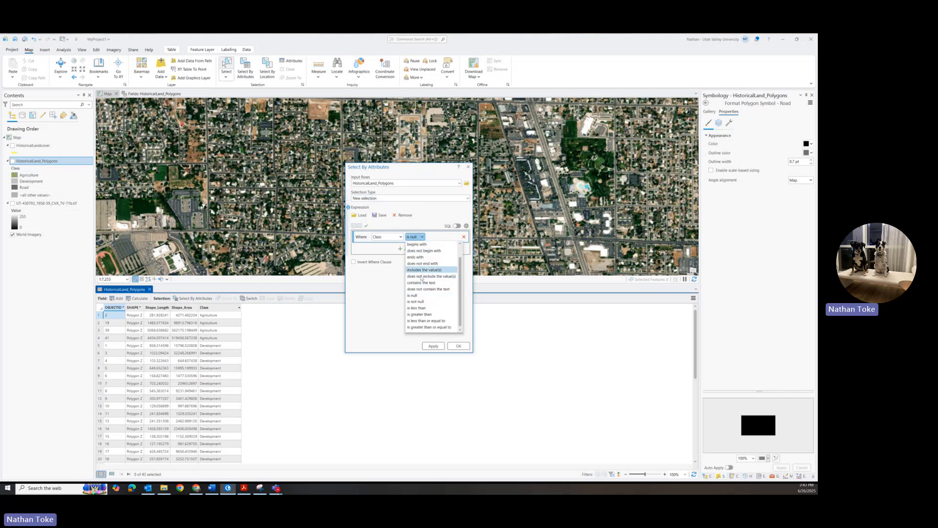
scroll(419, 249, up, 3)
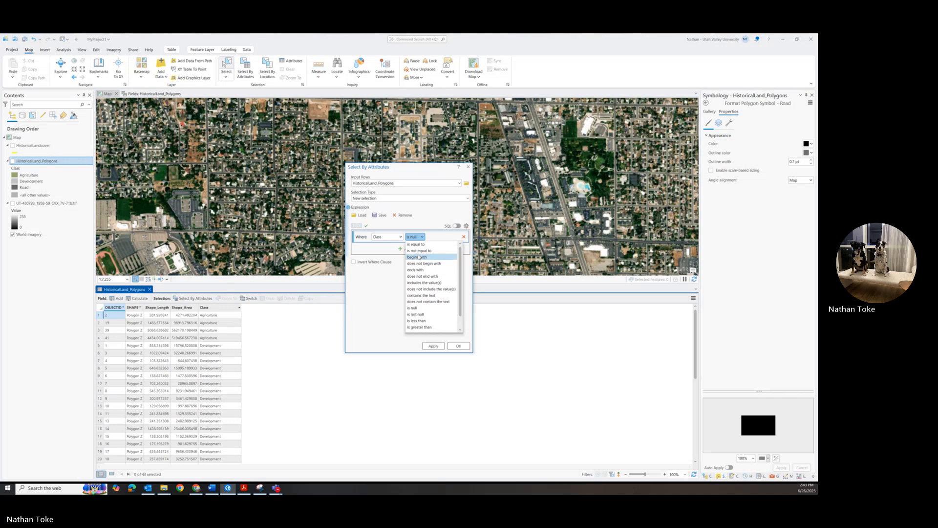
click(418, 245)
click(454, 238)
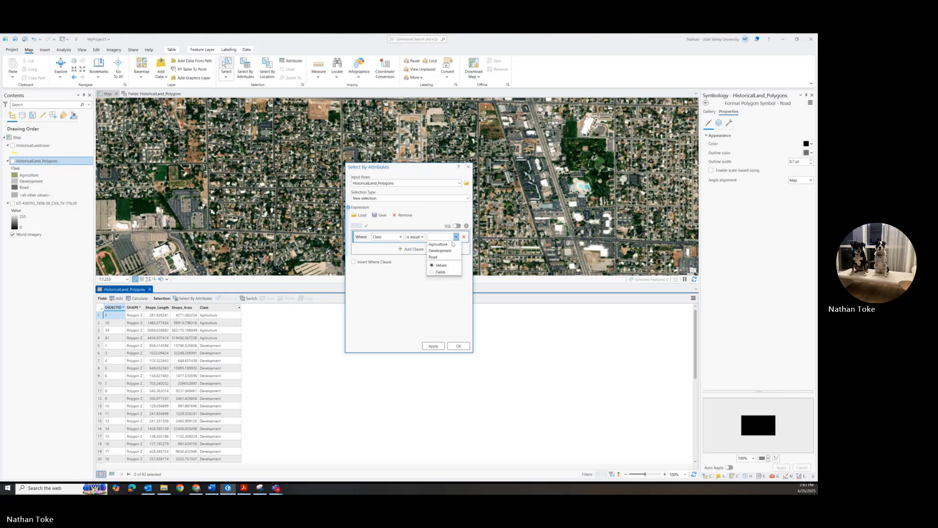
click(440, 245)
click(433, 345)
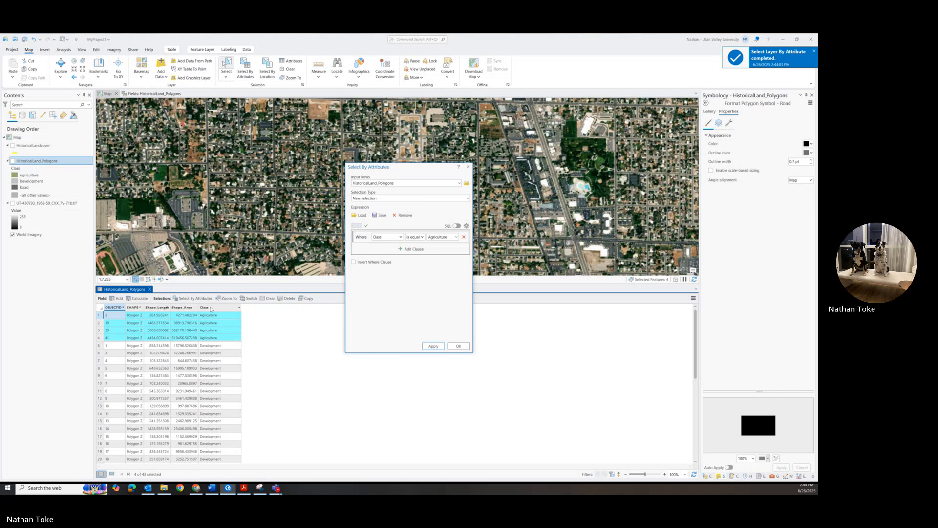
right_click(191, 308)
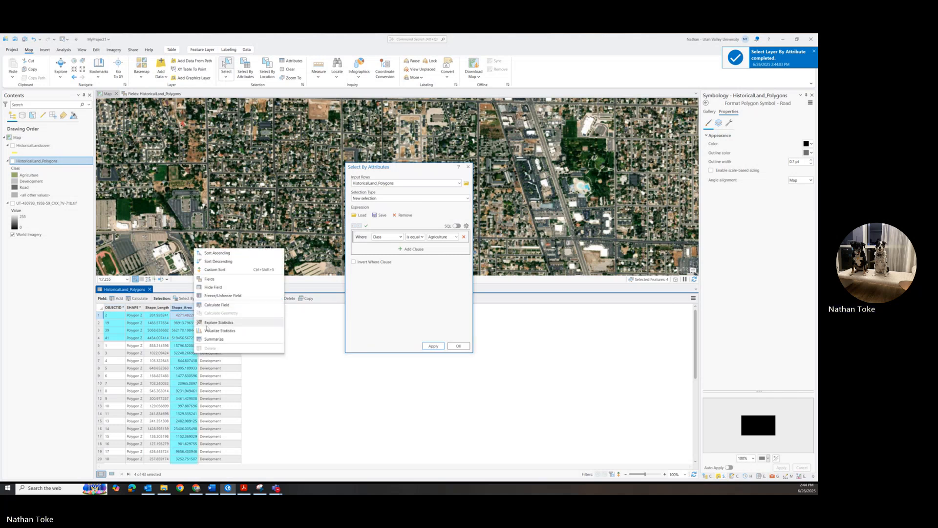
click(211, 340)
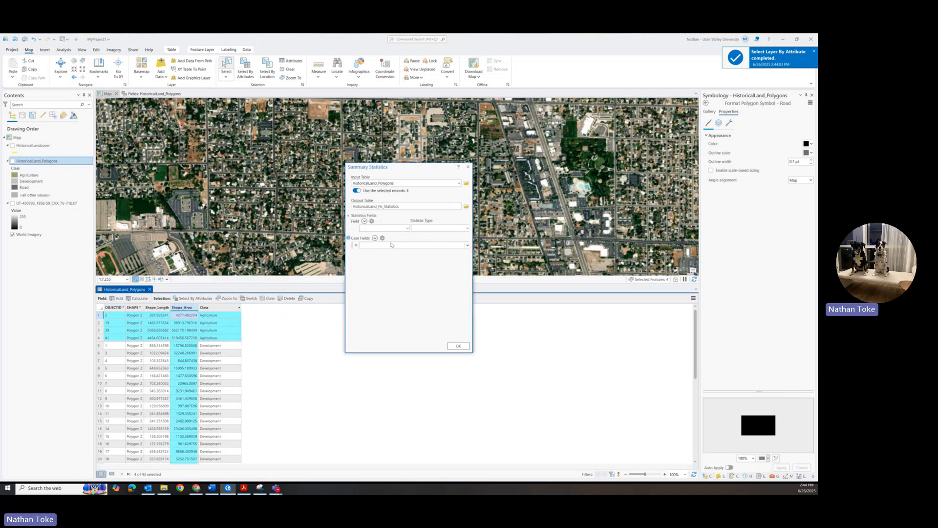
click(457, 346)
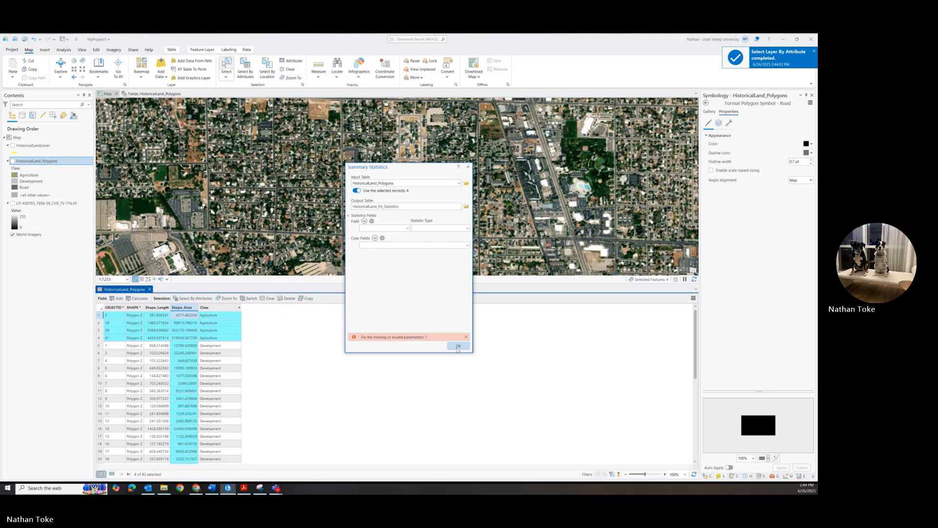
click(468, 168)
Step: Explore the Shape_Area statistics for the selected Agriculture polygons and close the attribute selection dialog
right_click(193, 308)
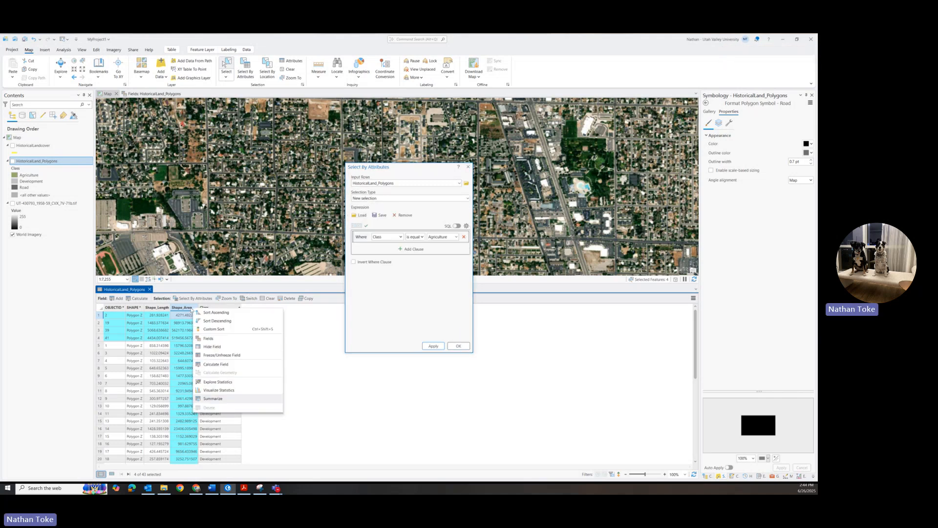
click(211, 383)
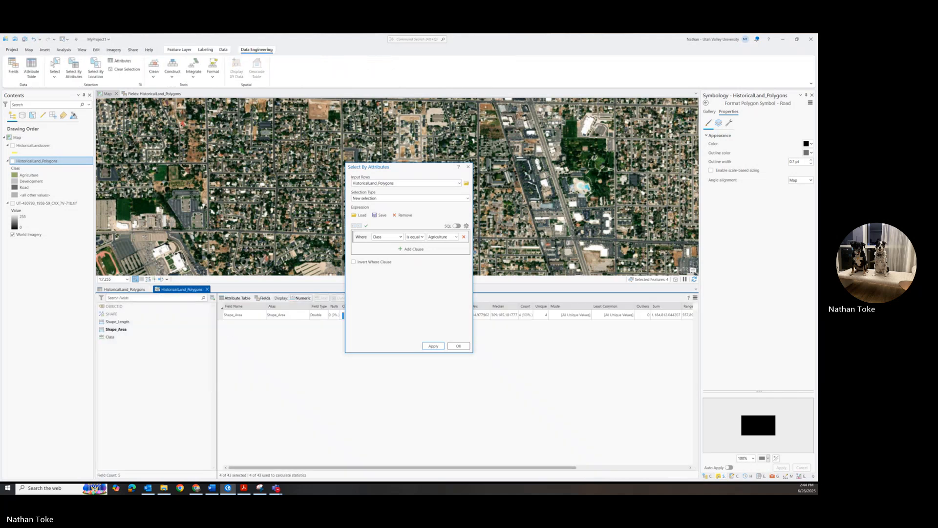
click(468, 167)
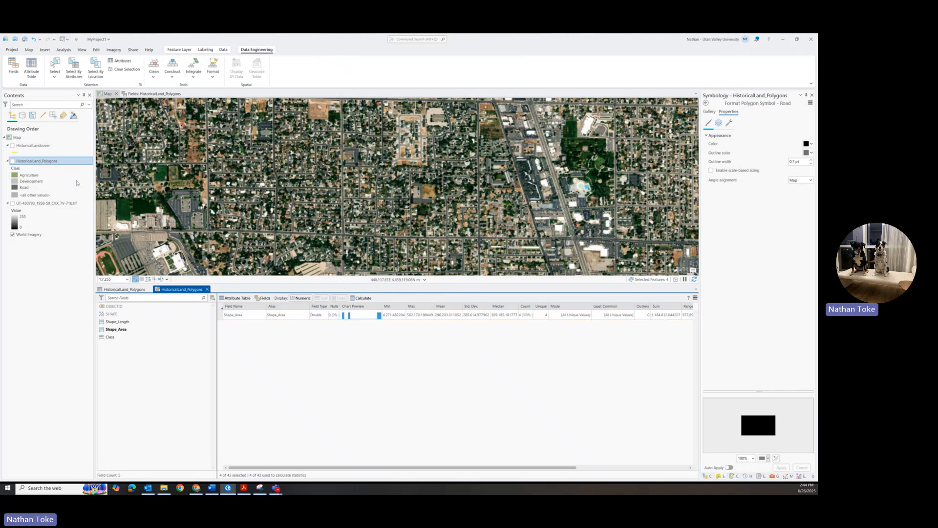
Step: Return to the HistoricalLand_Polygons attribute table and select all of the Development records instead
click(124, 289)
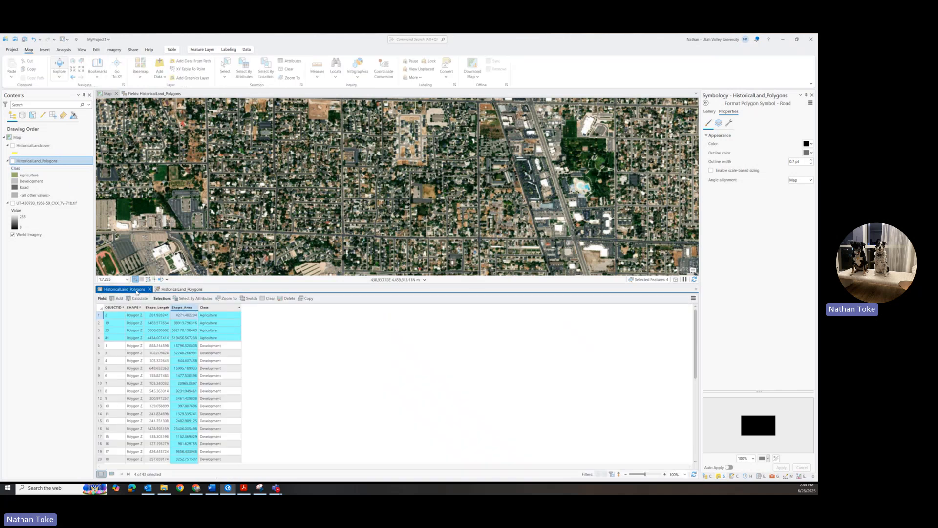
click(99, 345)
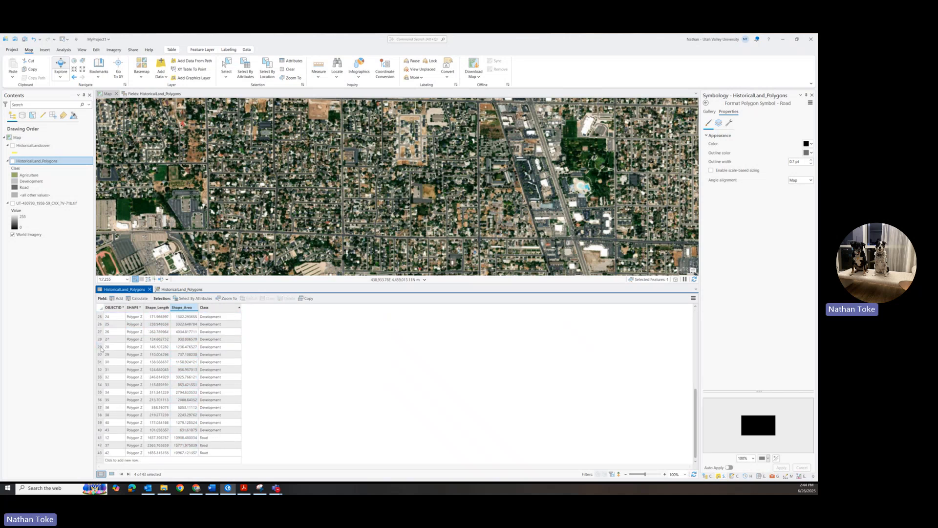
scroll(101, 349, down, 8)
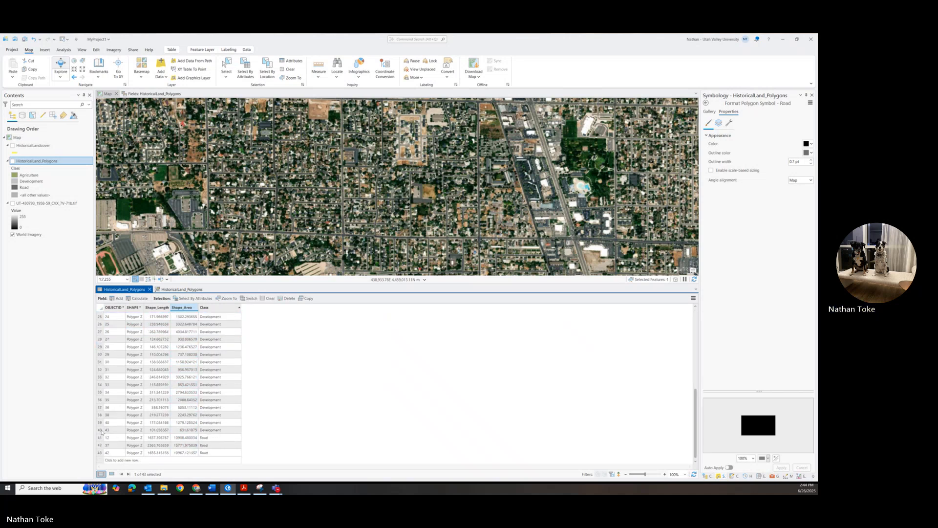
shift+click(101, 430)
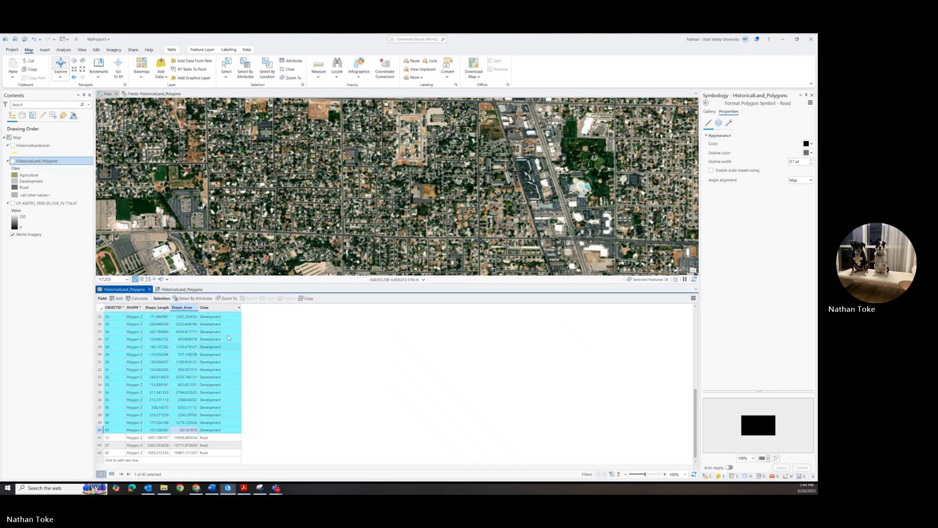
Step: Explore the Shape_Area statistics for the selected Development polygons and read their summed area
right_click(184, 308)
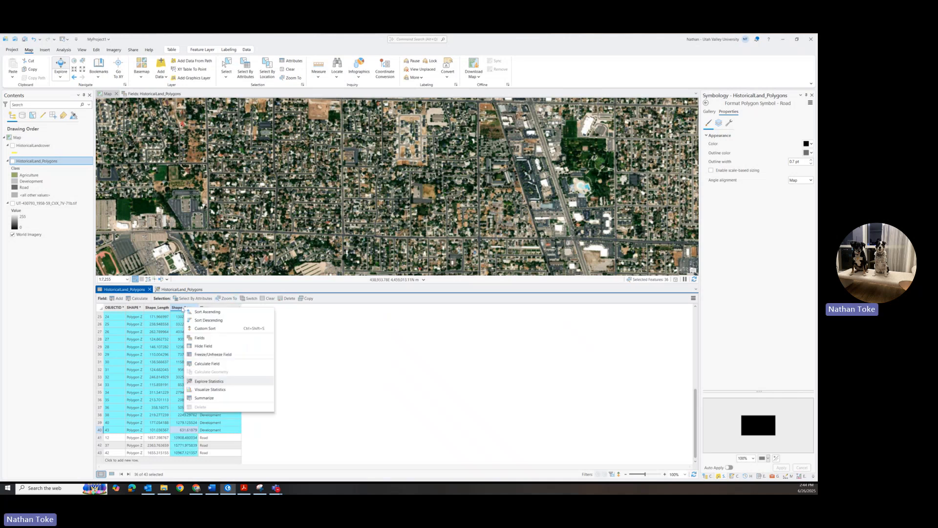
click(209, 381)
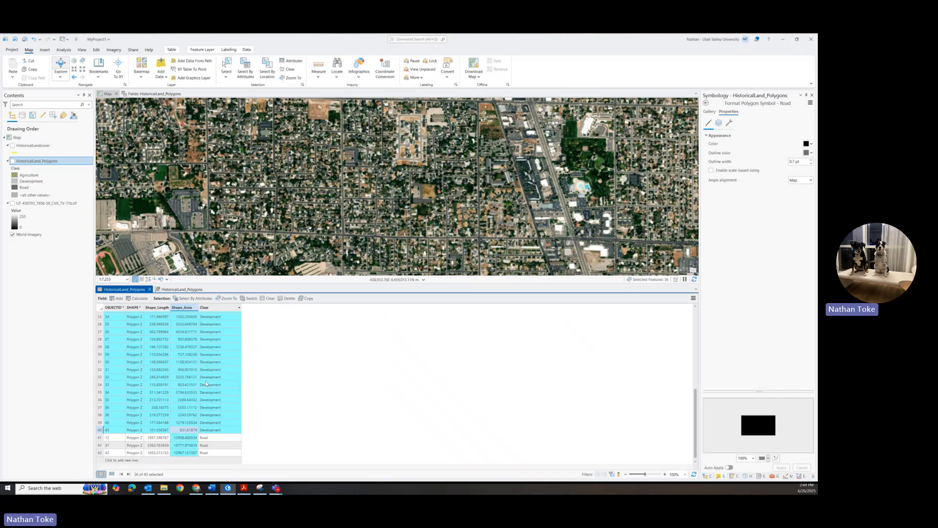
click(659, 315)
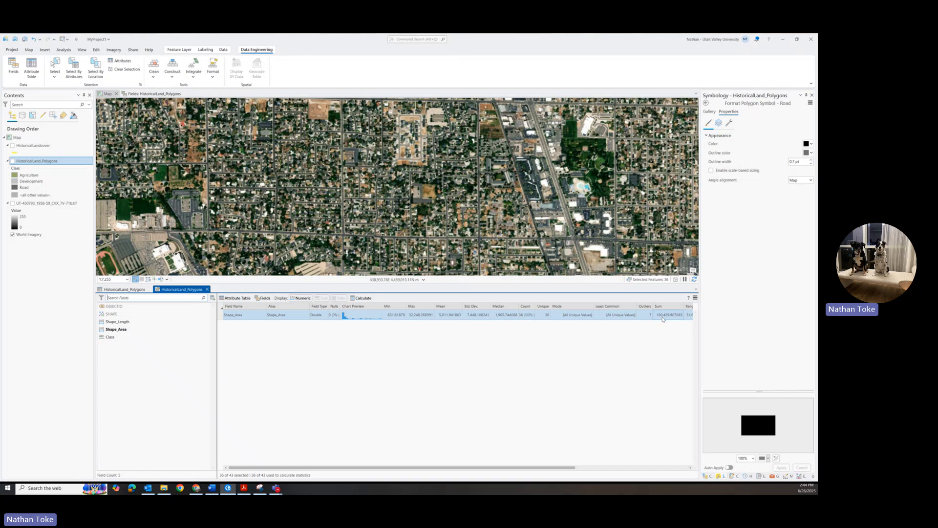
click(664, 323)
click(664, 318)
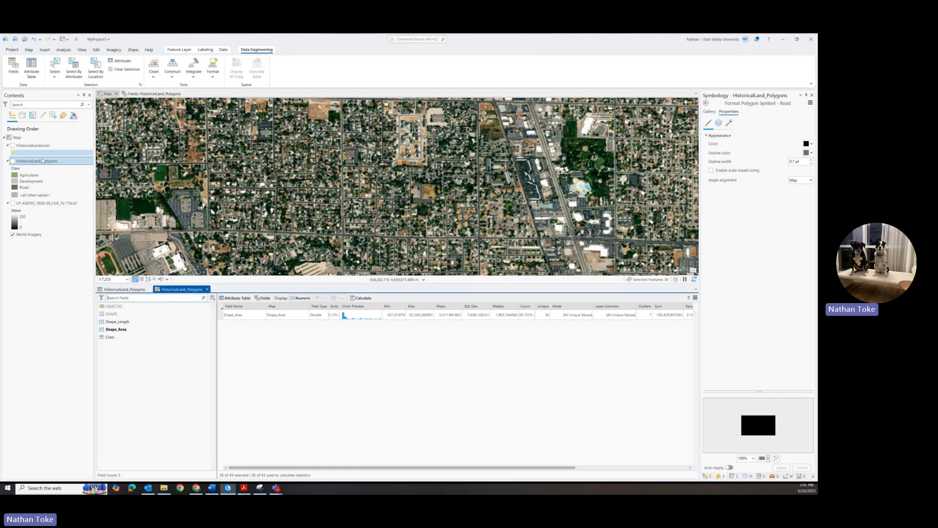
Step: Inspect the HistoricalLand_Polygons over the modern imagery, and replace them with the HistoricalLandcover outlines by switching layer visibility
click(13, 161)
scroll(314, 220, down, 3)
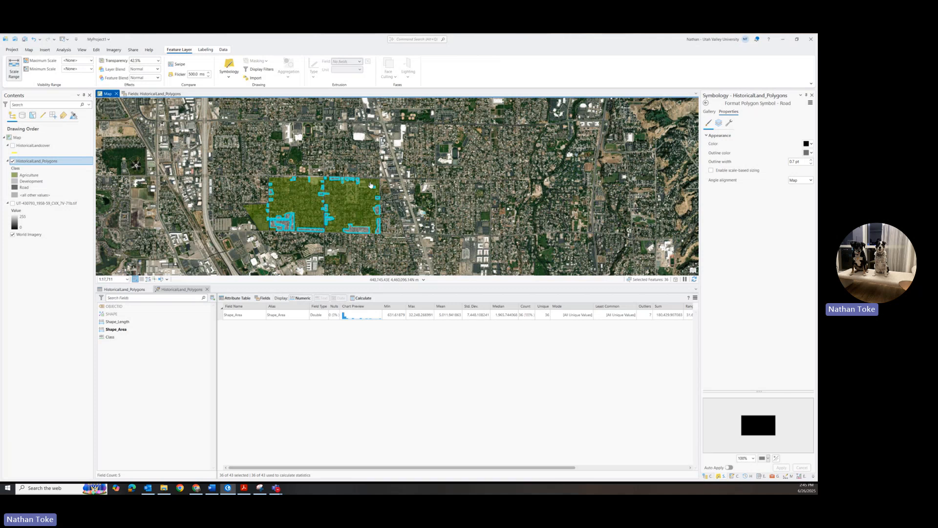
scroll(371, 185, up, 5)
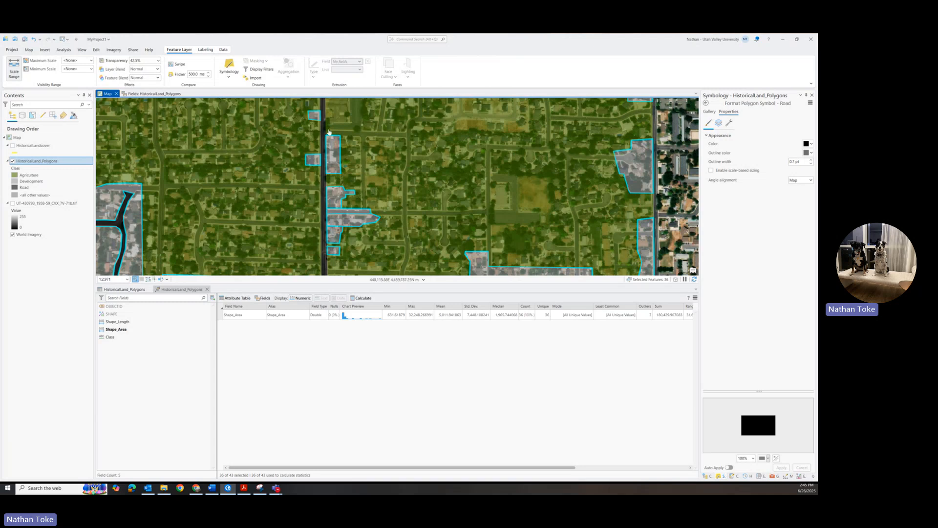
click(12, 146)
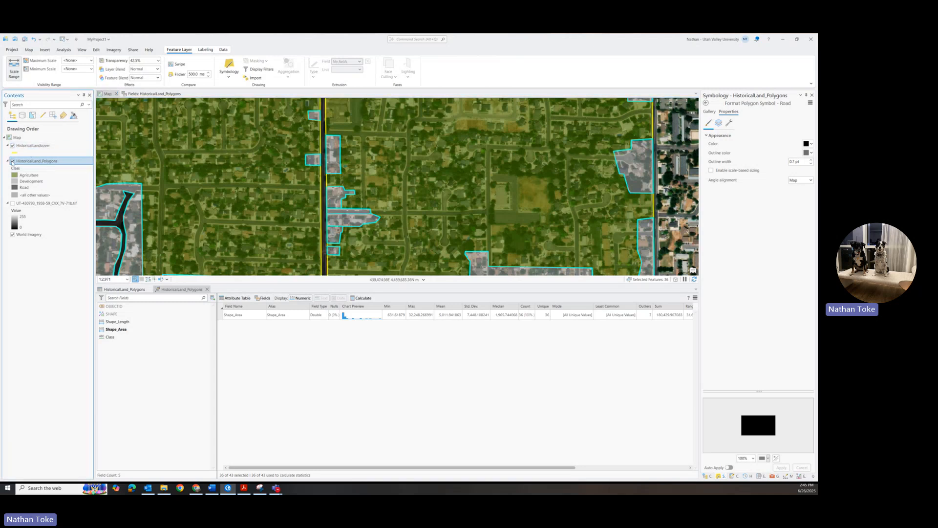
click(12, 161)
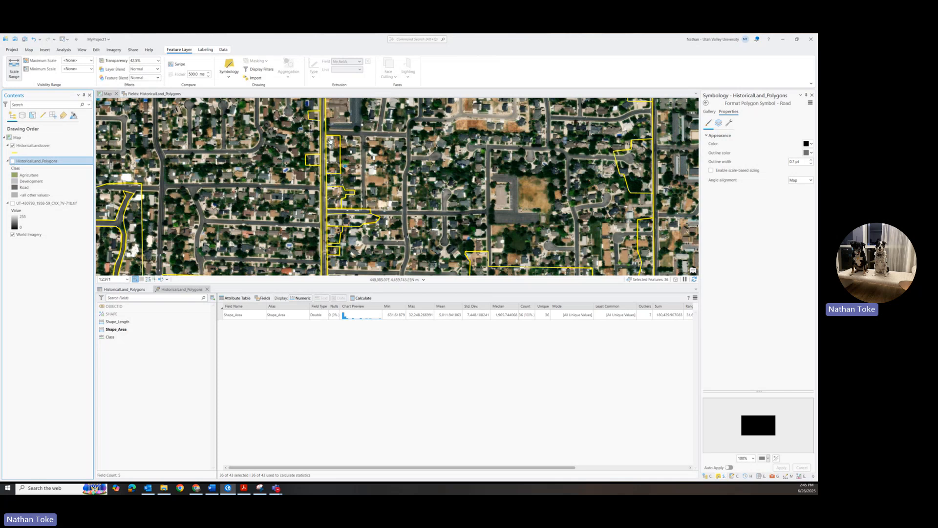
Step: Turn on the 1958-59 aerial image and HistoricalLand_Polygons layers, and hide the HistoricalLandcover outlines to inspect the road edge
click(13, 204)
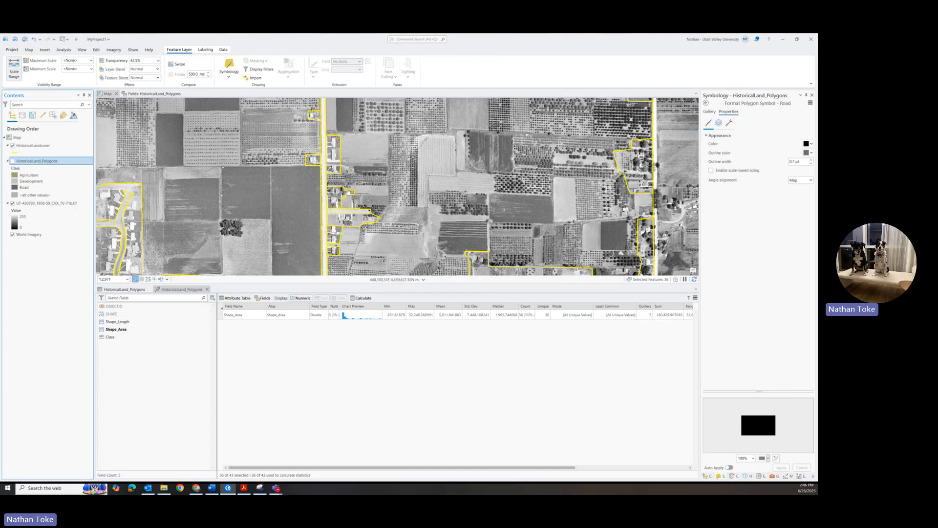
click(13, 162)
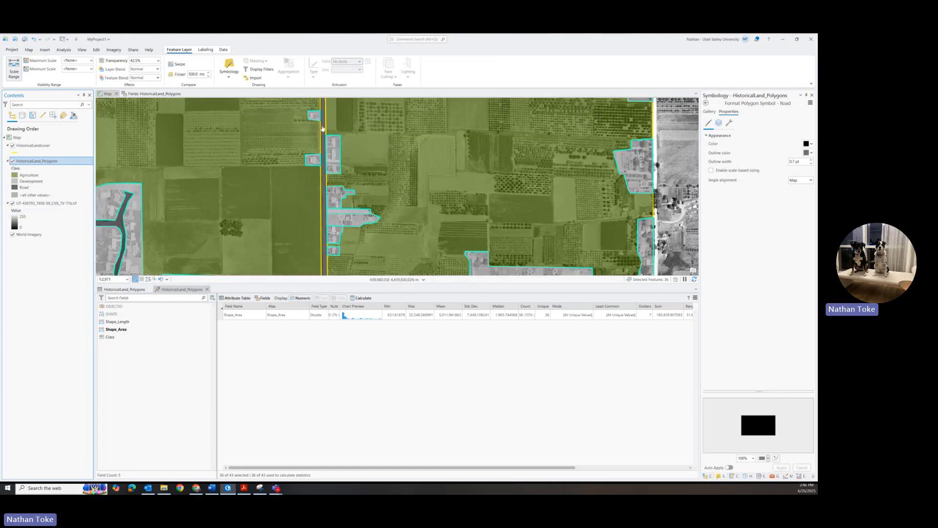
scroll(323, 141, up, 1)
scroll(324, 163, up, 3)
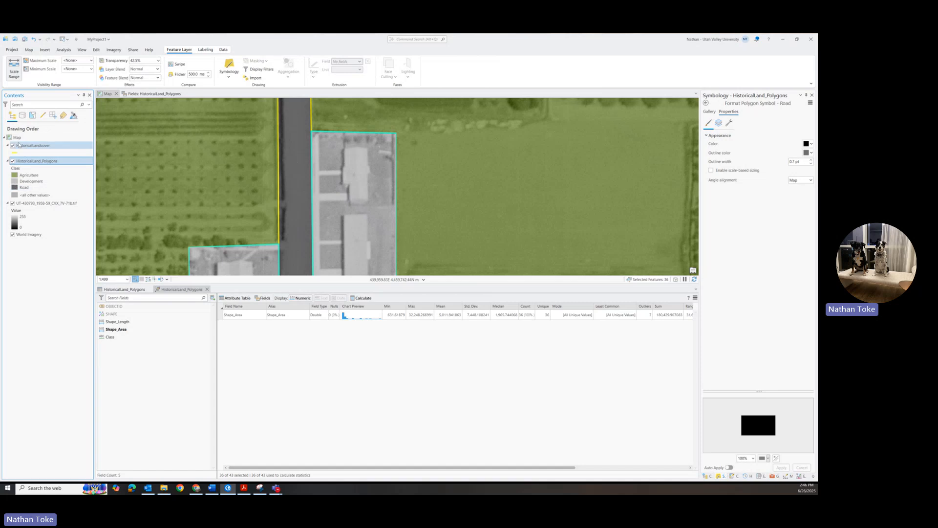
scroll(313, 147, up, 4)
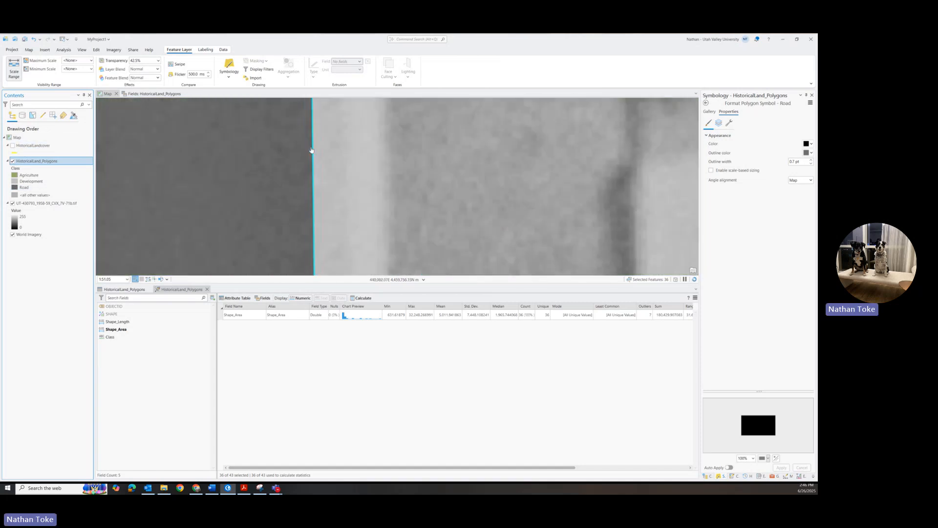
Step: Clear the selection of Development polygons and inspect the classified polygons around the road over the 1958-59 imagery
click(29, 50)
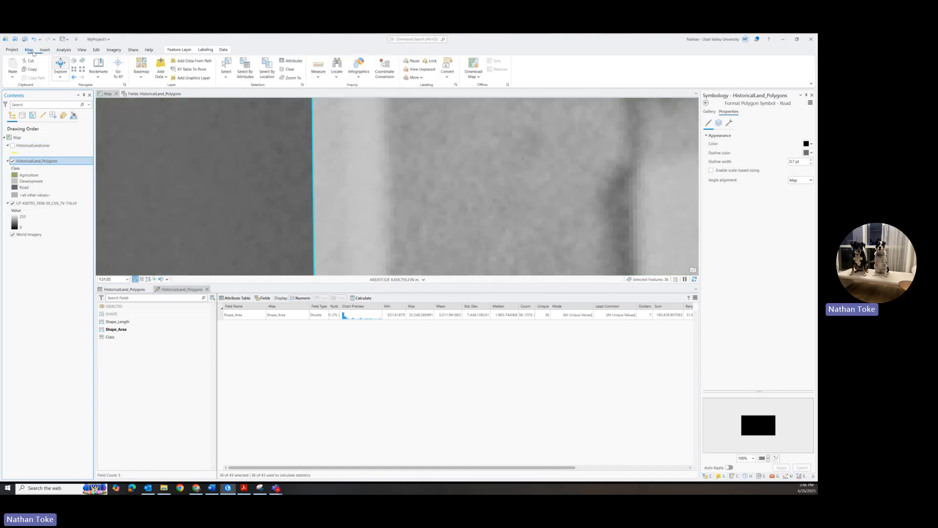
click(287, 69)
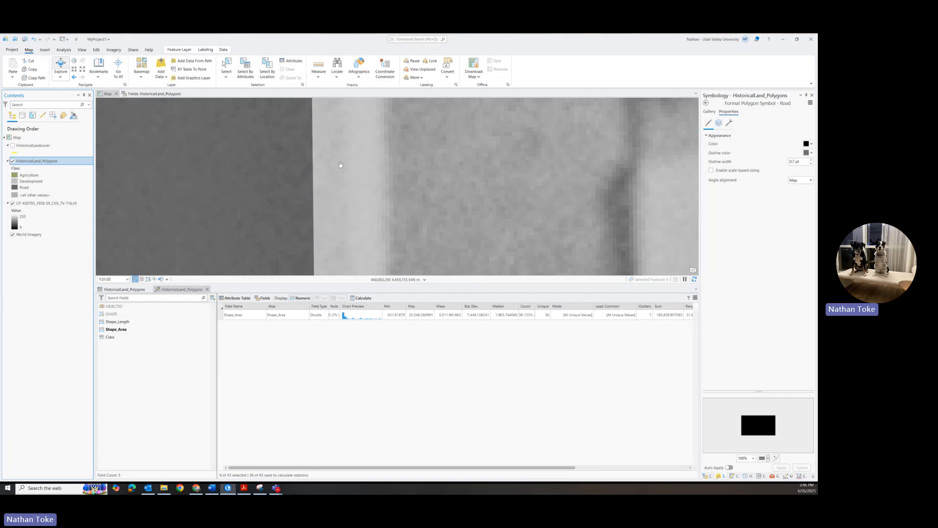
scroll(341, 164, down, 3)
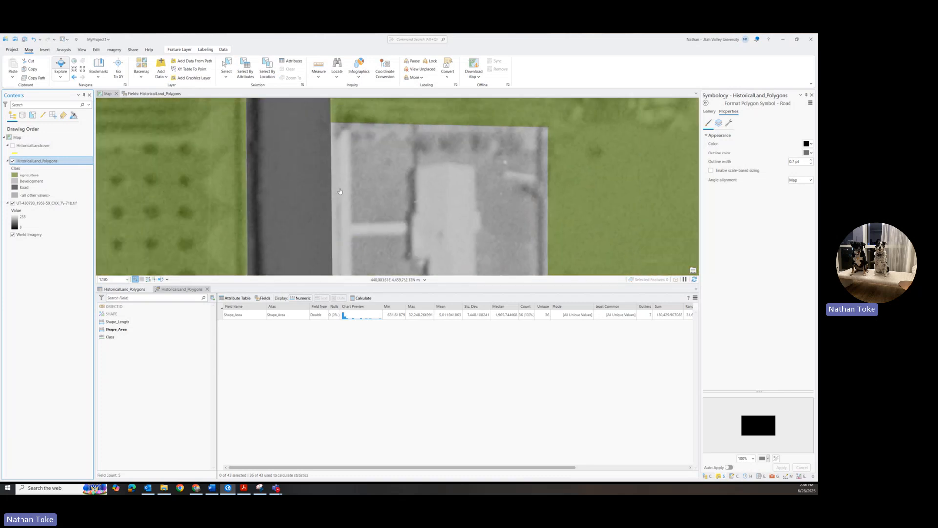
scroll(340, 192, down, 2)
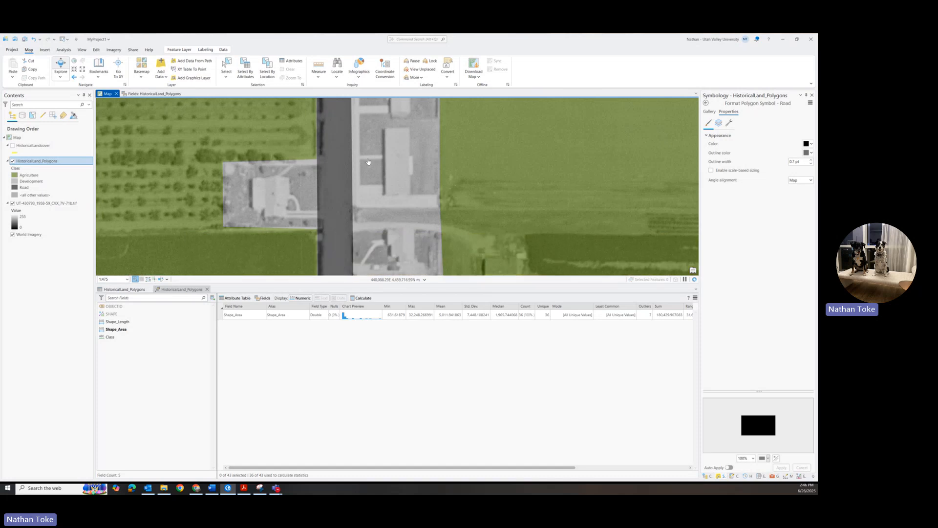
scroll(368, 161, down, 3)
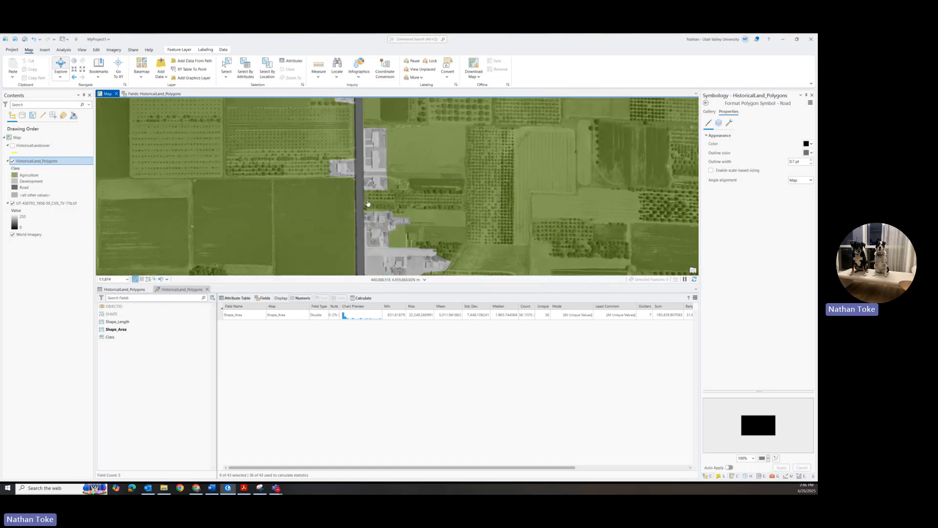